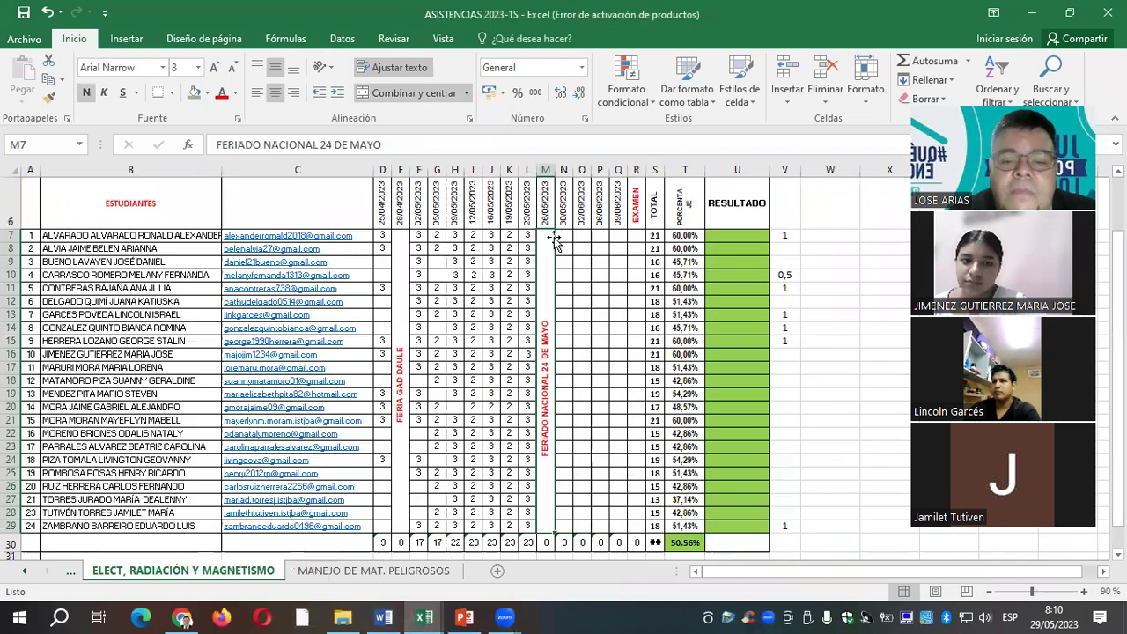
# Step: On the MANEJO DE MAT. PELIGROSOS sheet, enter 3 attendance hours for 29/05/2023 in N7, N8 and N9
pyautogui.click(397, 575)
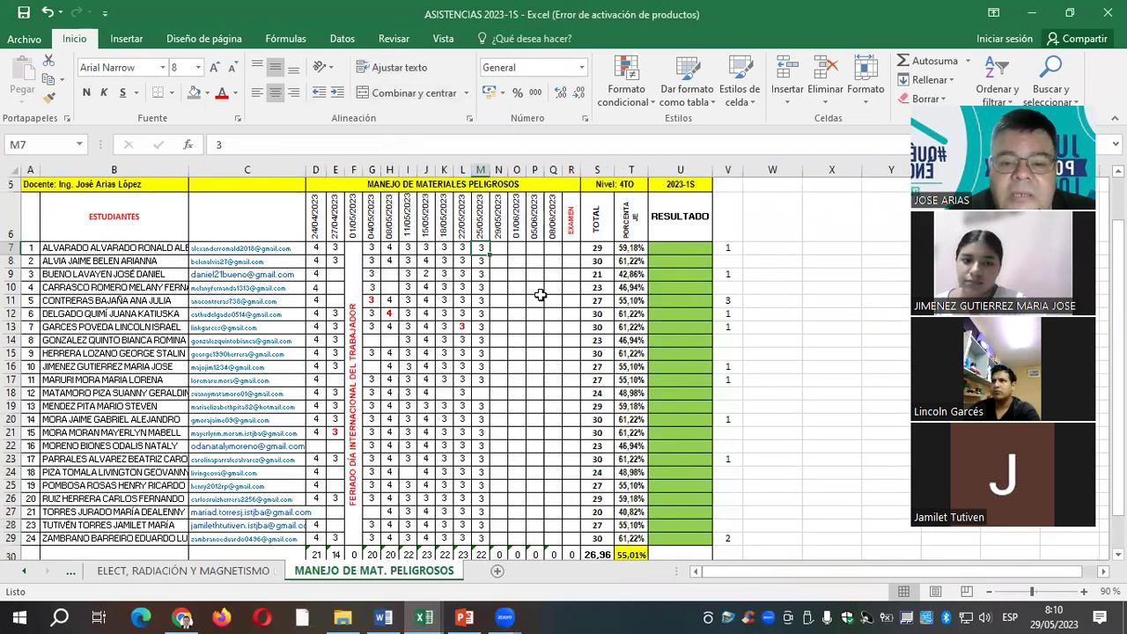
pyautogui.click(498, 247)
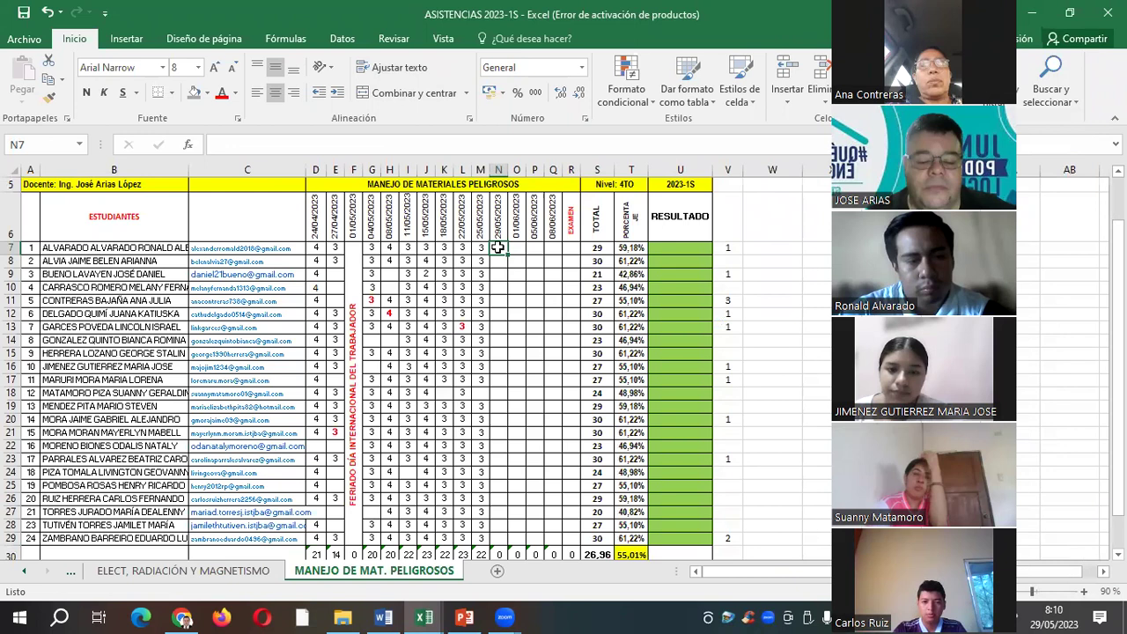
pyautogui.write('3')
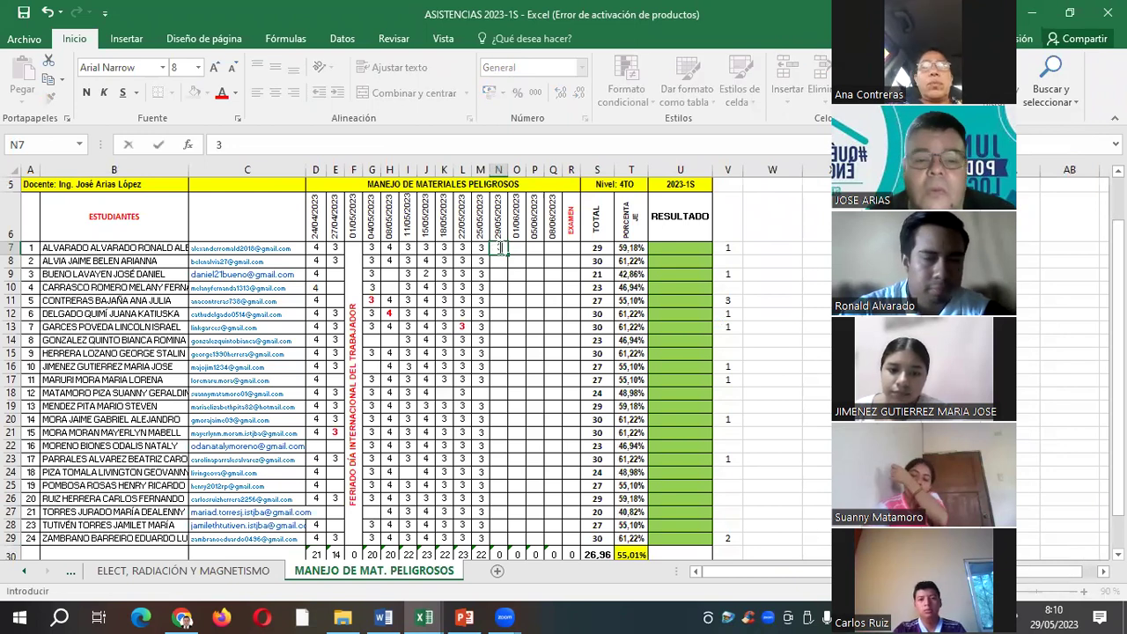
pyautogui.press('Return')
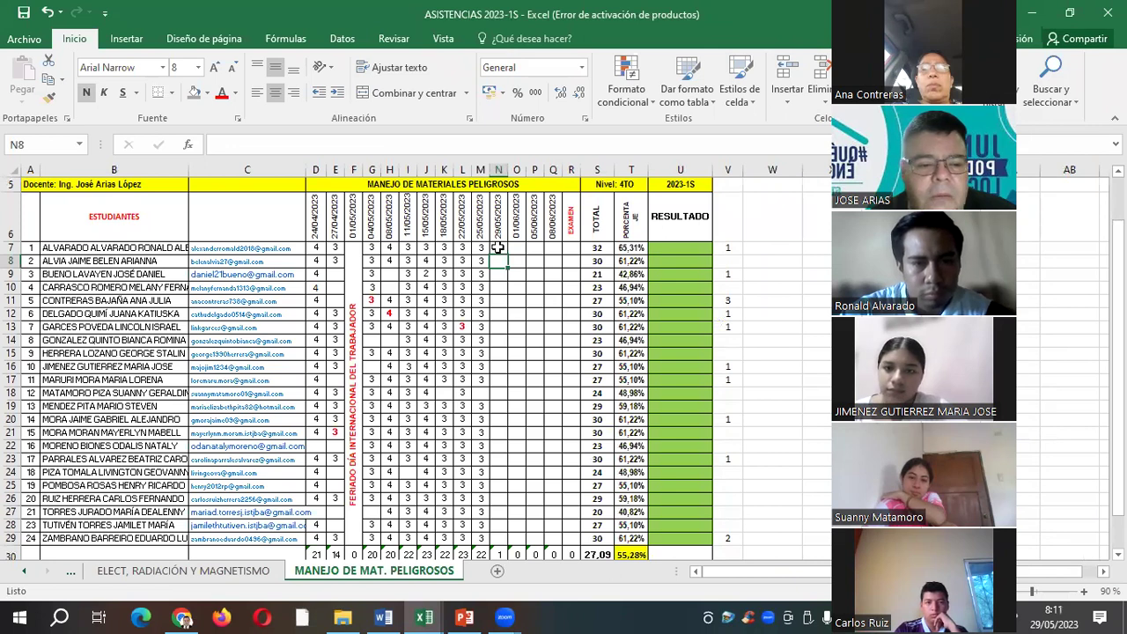
pyautogui.write('3')
pyautogui.press('Return')
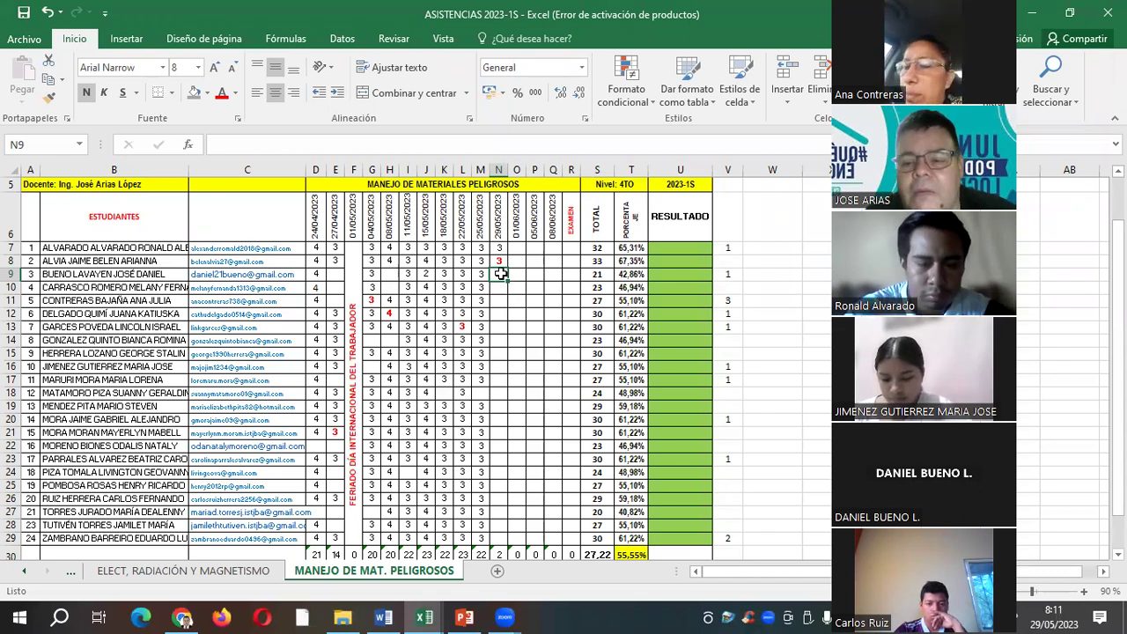
pyautogui.write('3')
pyautogui.press('Return')
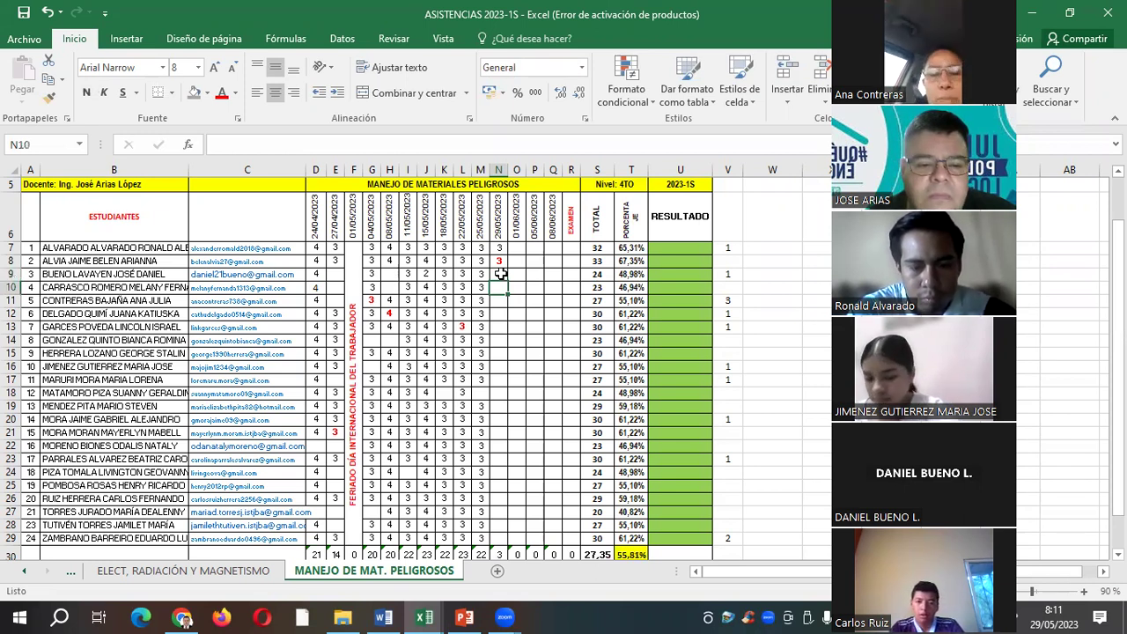
# Step: Leave N10 blank and enter 3 in the 29/05/2023 column for N11, N12 and N13
pyautogui.press('Return')
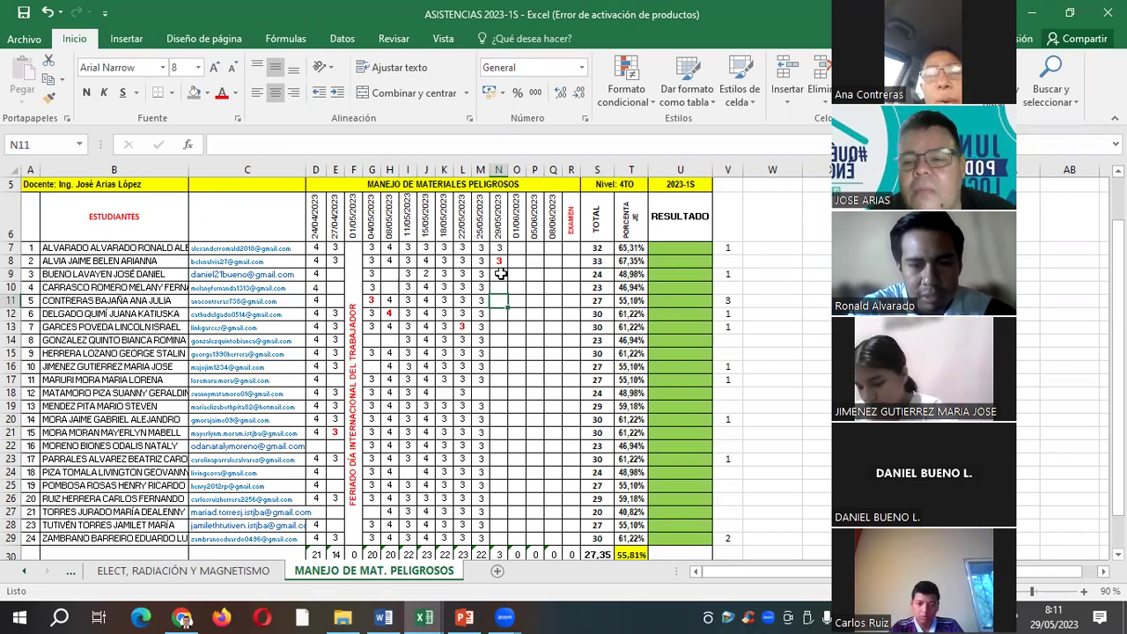
pyautogui.write('3')
pyautogui.press('Return')
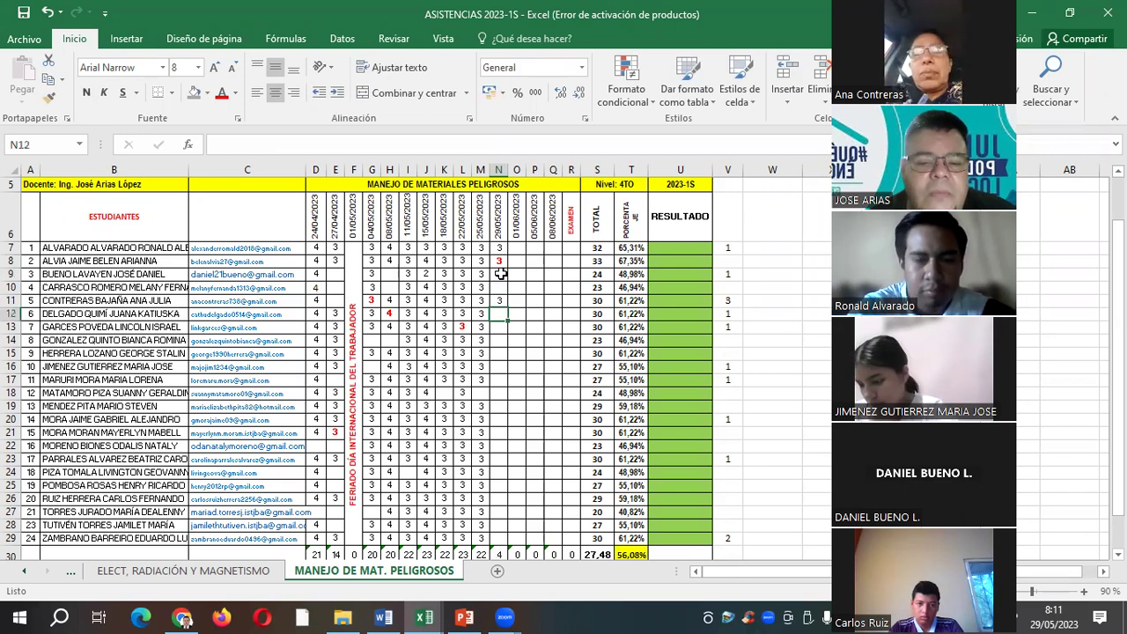
pyautogui.write('3')
pyautogui.press('Return')
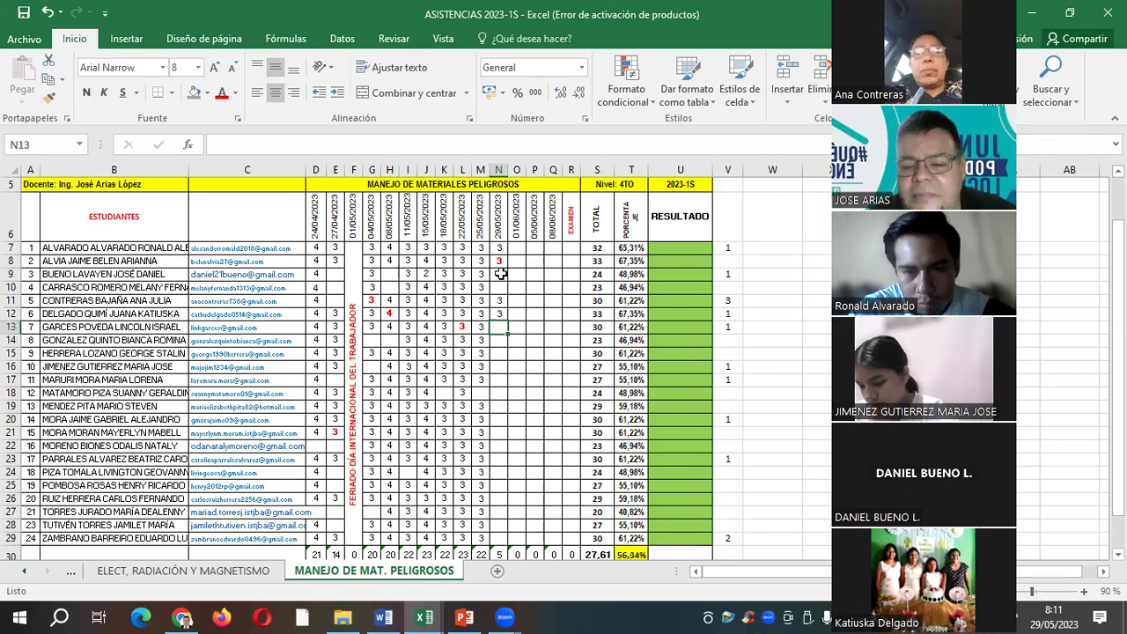
pyautogui.write('3')
pyautogui.press('Return')
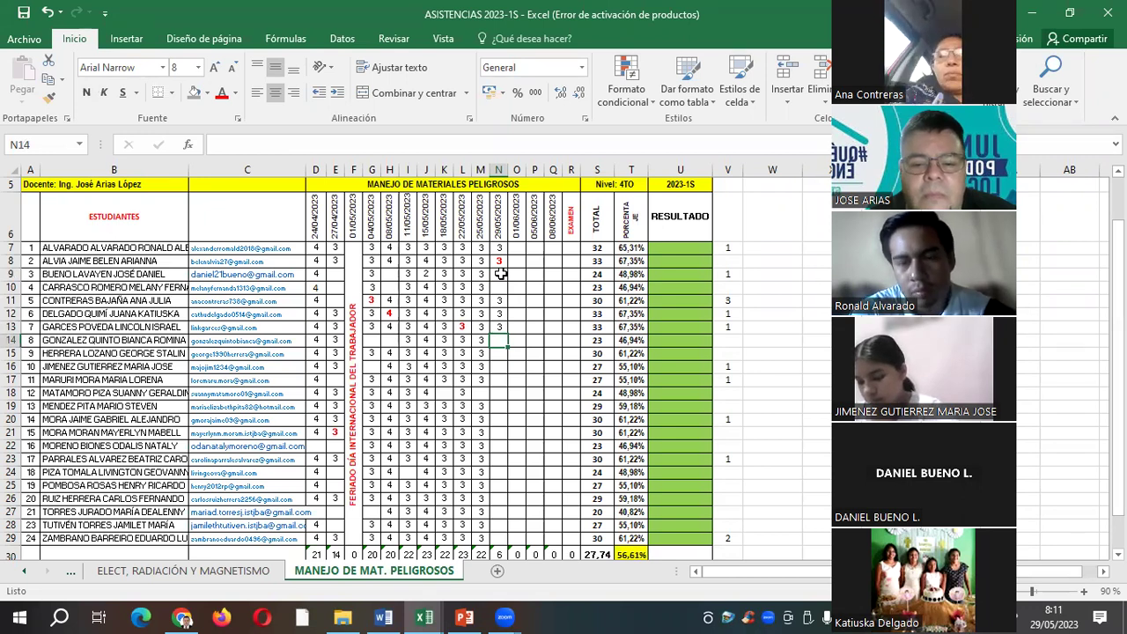
# Step: Leave N14 blank and enter 3 in the 29/05/2023 column for N15 through N18
pyautogui.press('Return')
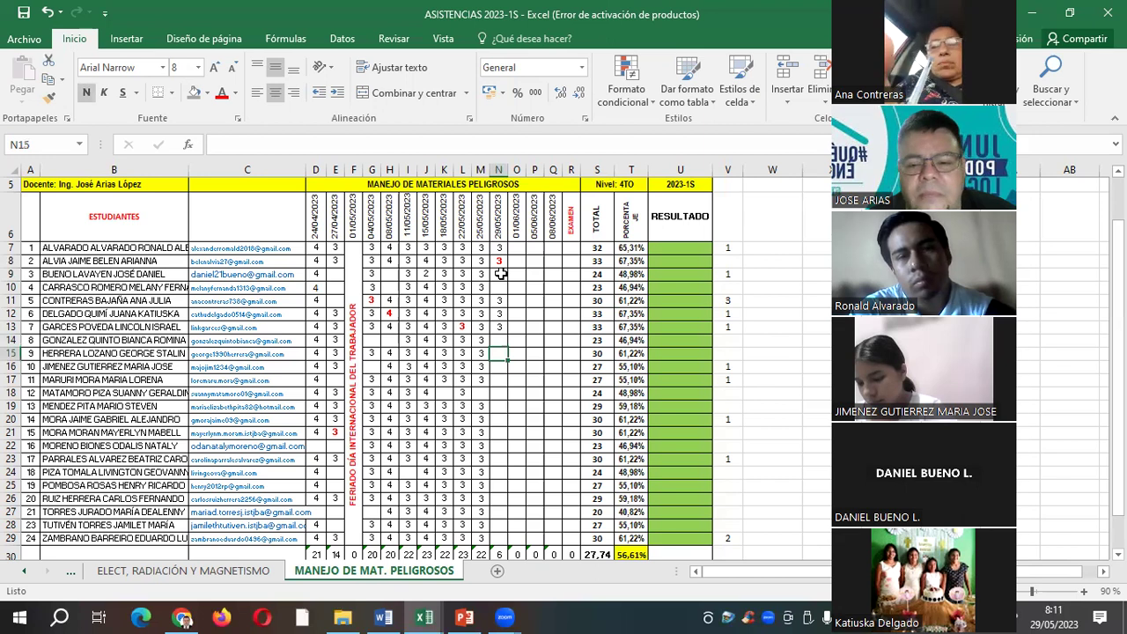
pyautogui.write('3')
pyautogui.press('Return')
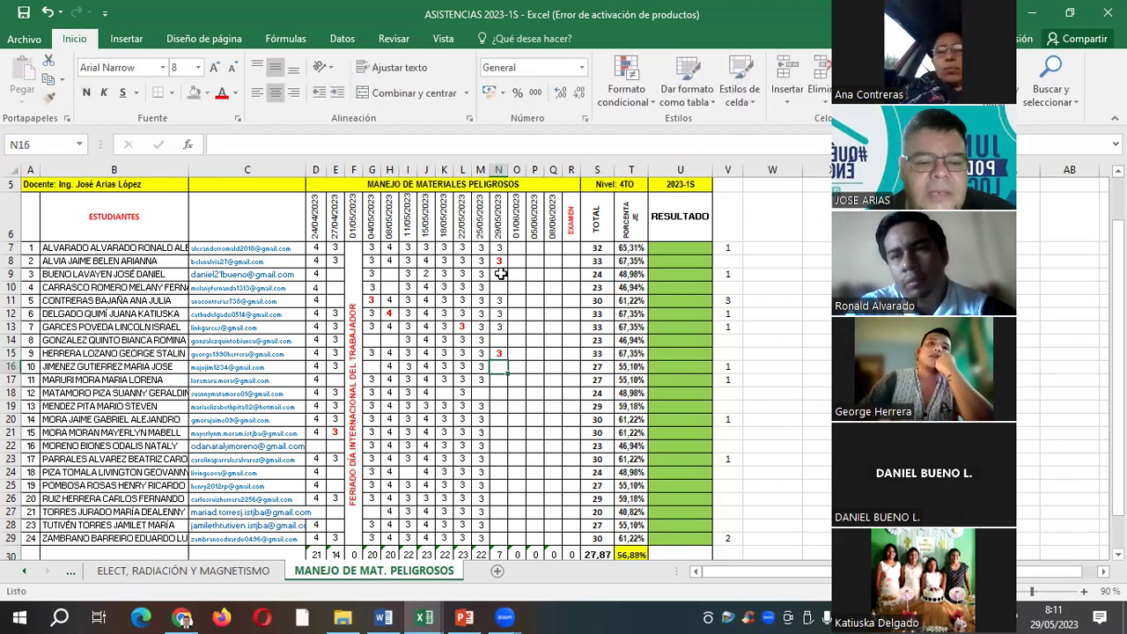
pyautogui.write('3')
pyautogui.press('Return')
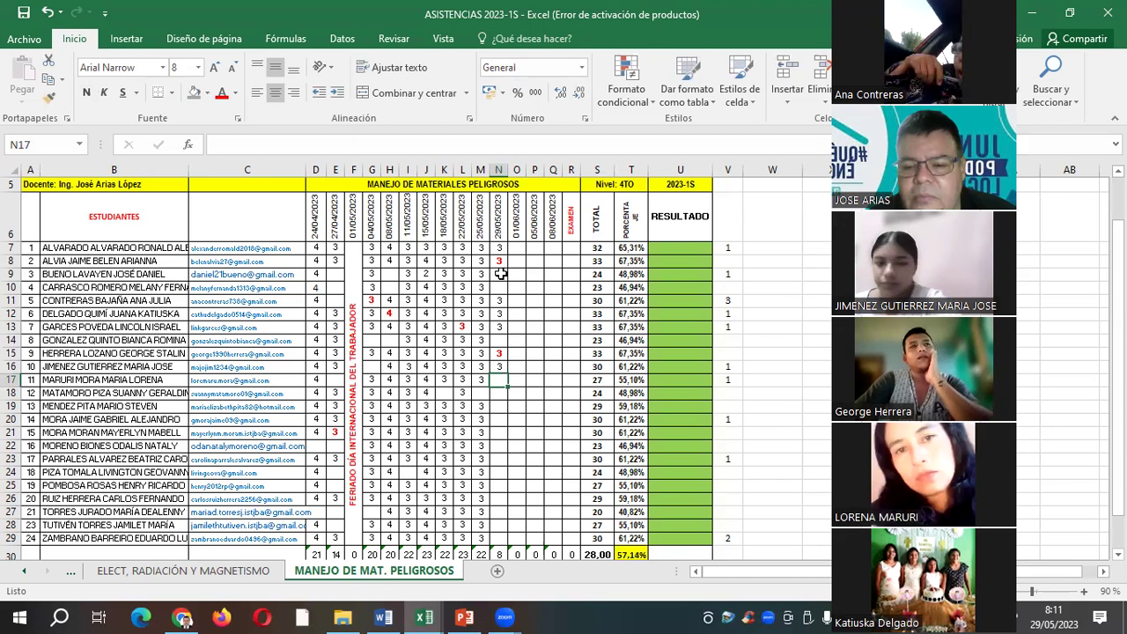
pyautogui.write('3')
pyautogui.press('Return')
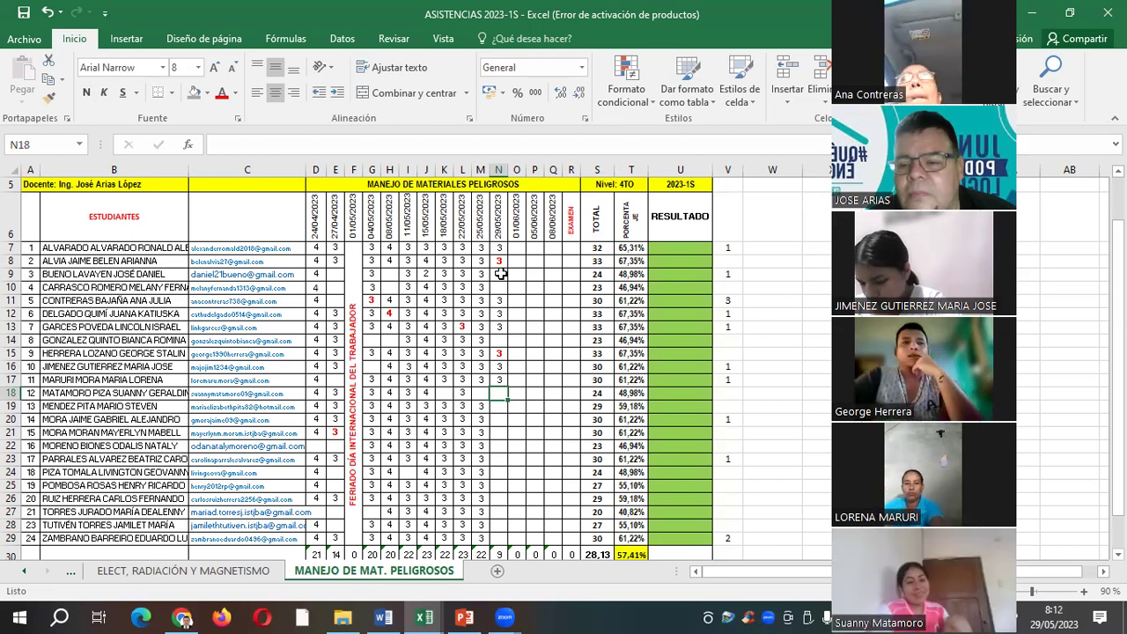
pyautogui.write('3')
pyautogui.press('Return')
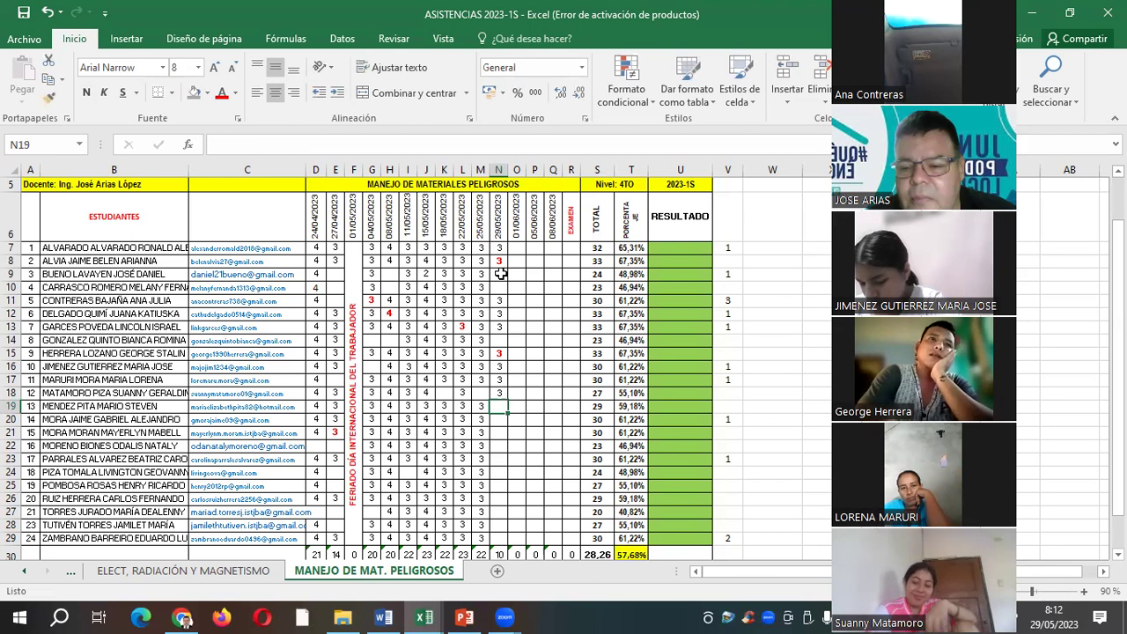
# Step: Enter 3 in the 29/05/2023 column for students 13 to 16, cells N19 through N22
pyautogui.write('3')
pyautogui.press('Return')
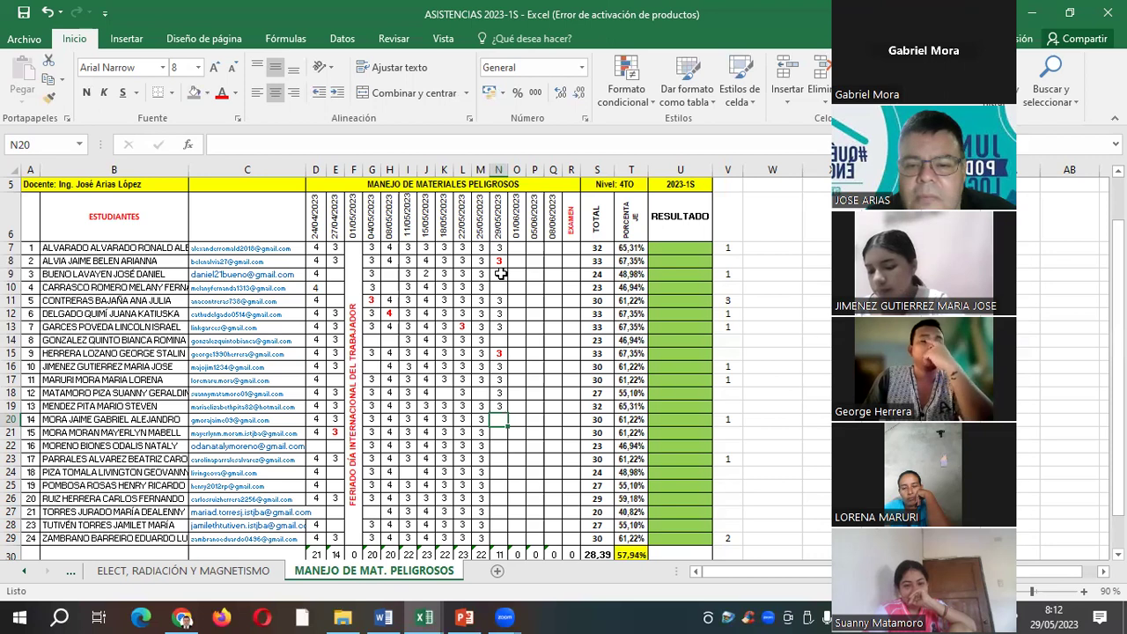
pyautogui.write('3')
pyautogui.press('Return')
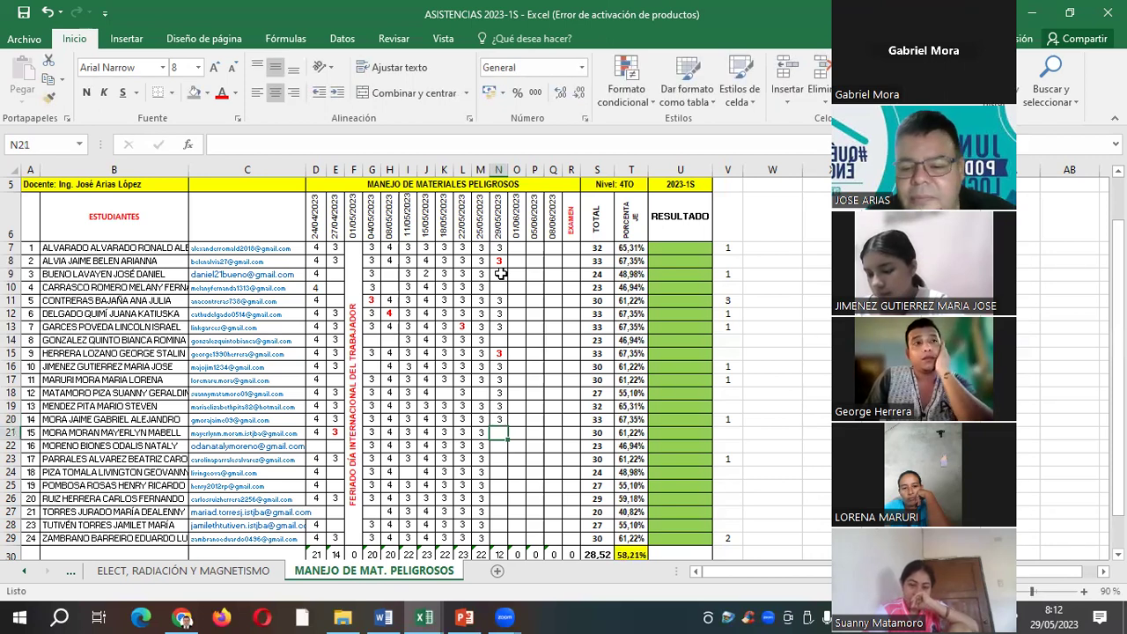
pyautogui.write('3')
pyautogui.press('Return')
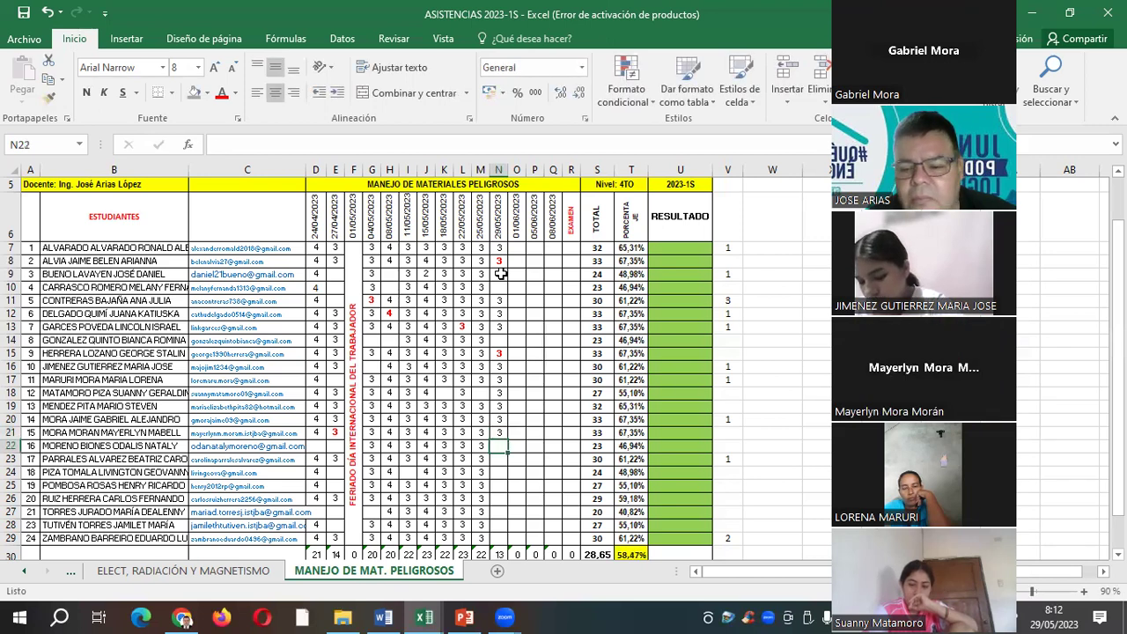
pyautogui.write('3')
pyautogui.press('Return')
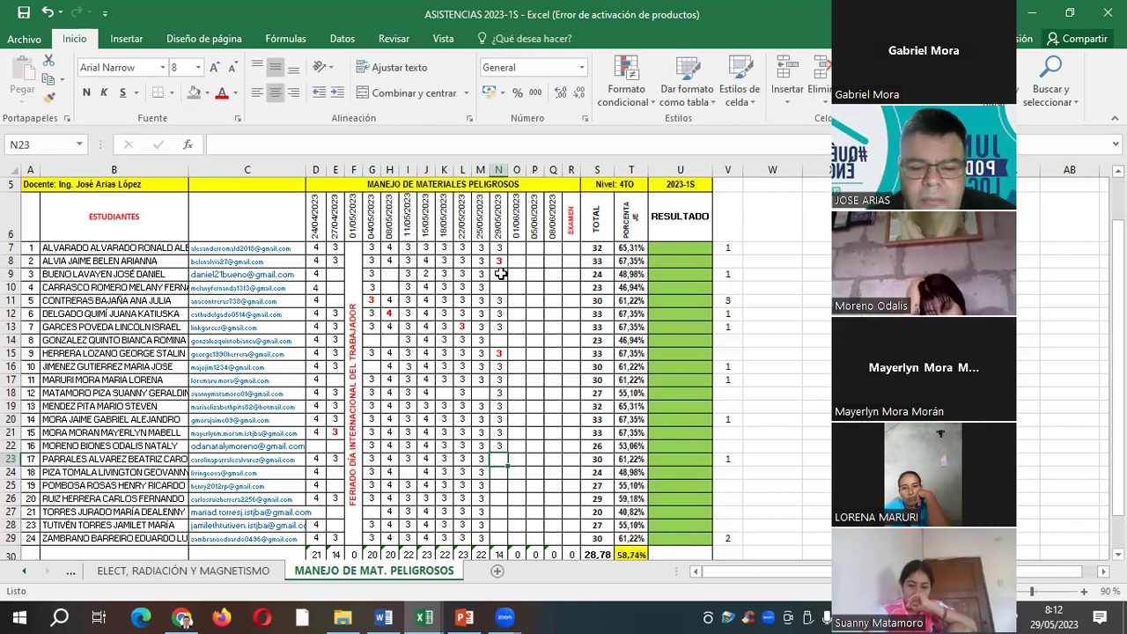
# Step: Enter 3 in the 29/05/2023 column for students 17 to 21, cells N23 through N27
pyautogui.write('3')
pyautogui.press('Return')
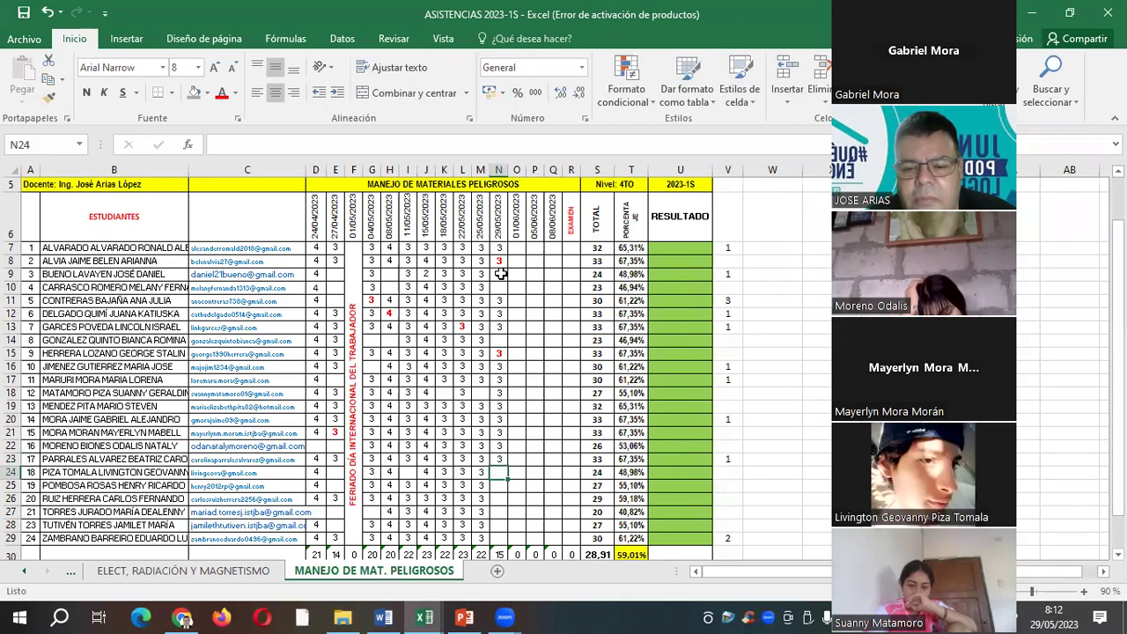
pyautogui.write('3')
pyautogui.press('Return')
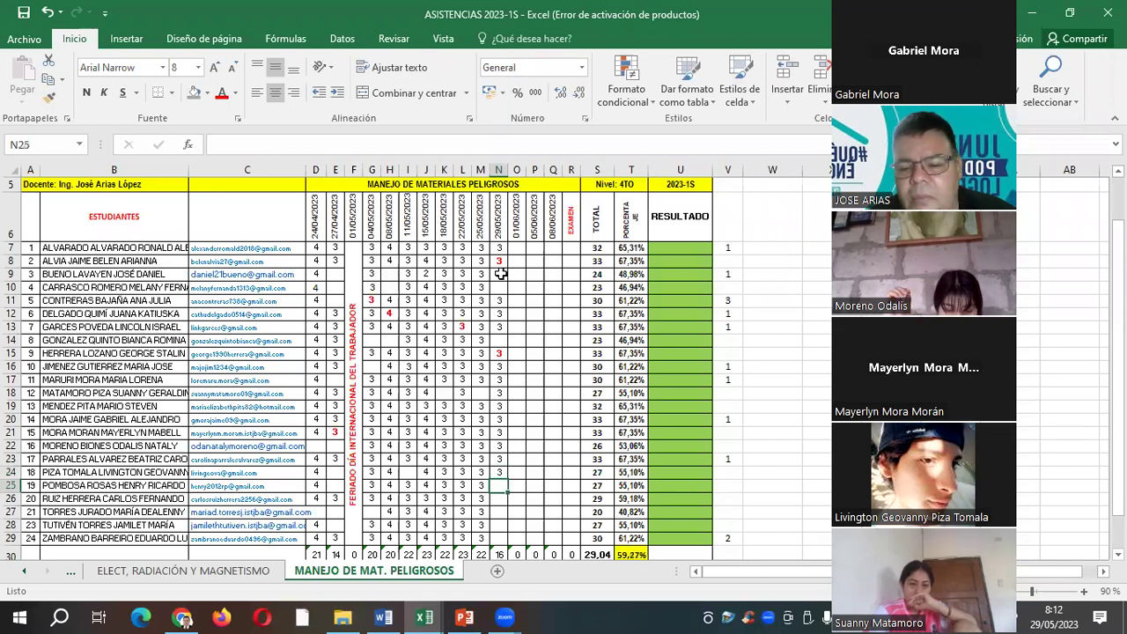
pyautogui.write('3')
pyautogui.press('Return')
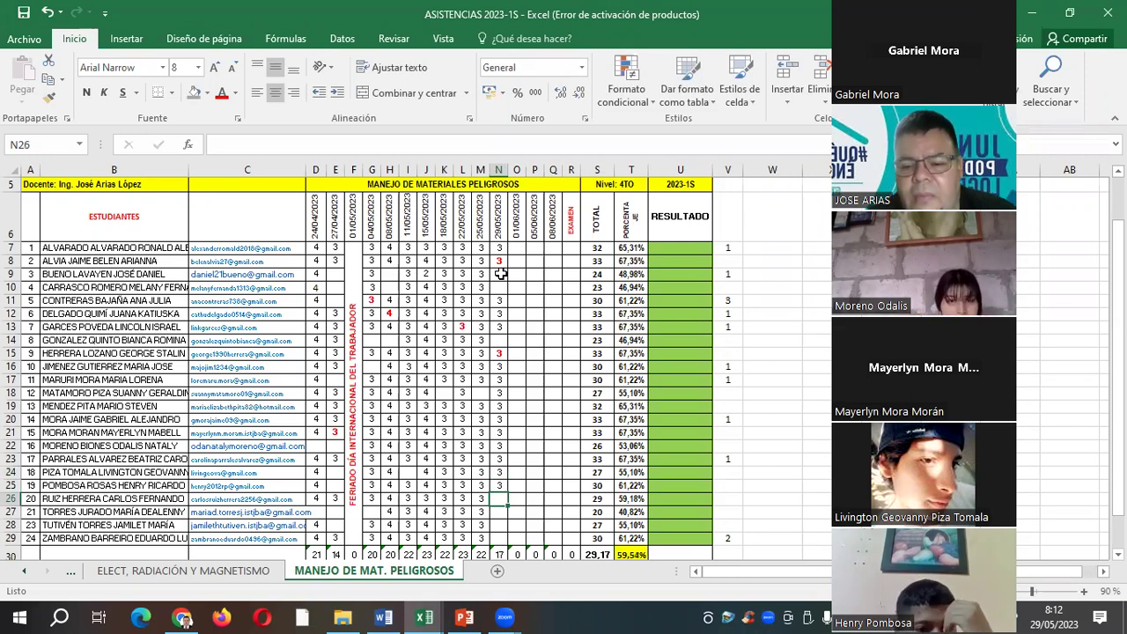
pyautogui.write('3')
pyautogui.press('Return')
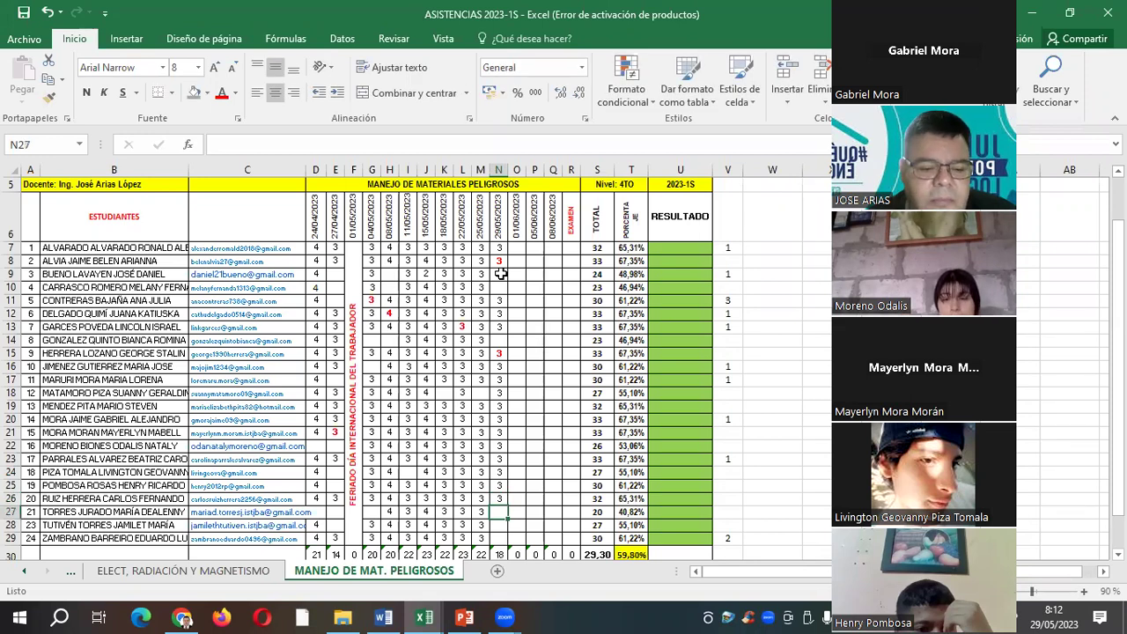
pyautogui.write('3')
pyautogui.press('Return')
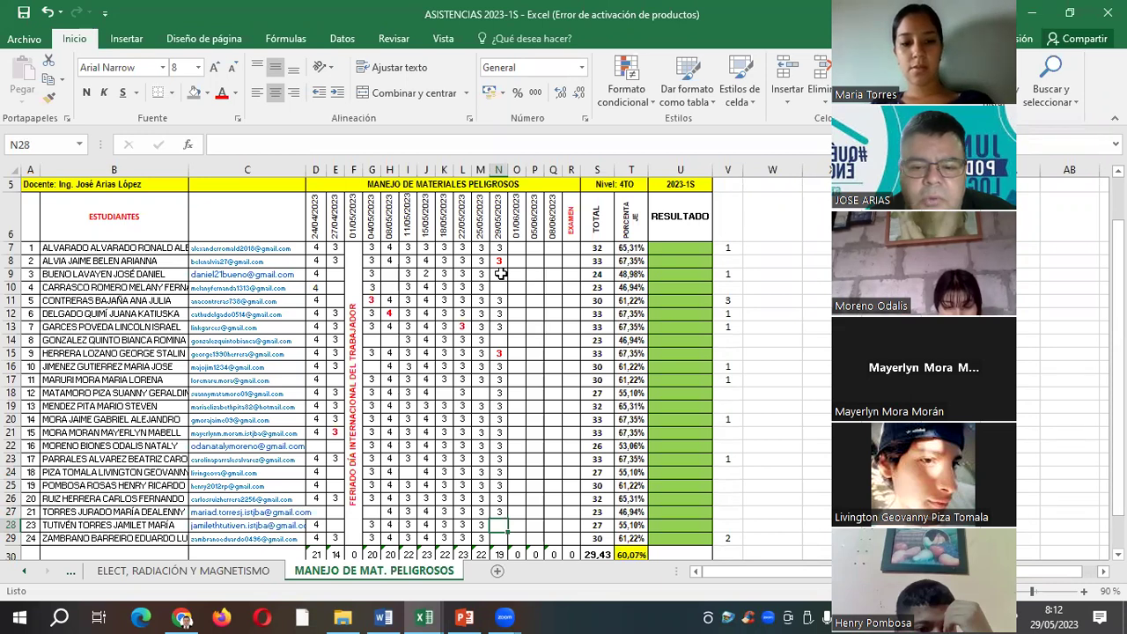
# Step: Enter 3 in the 29/05/2023 column for the last two students, cells N28 and N29
pyautogui.press('Return')
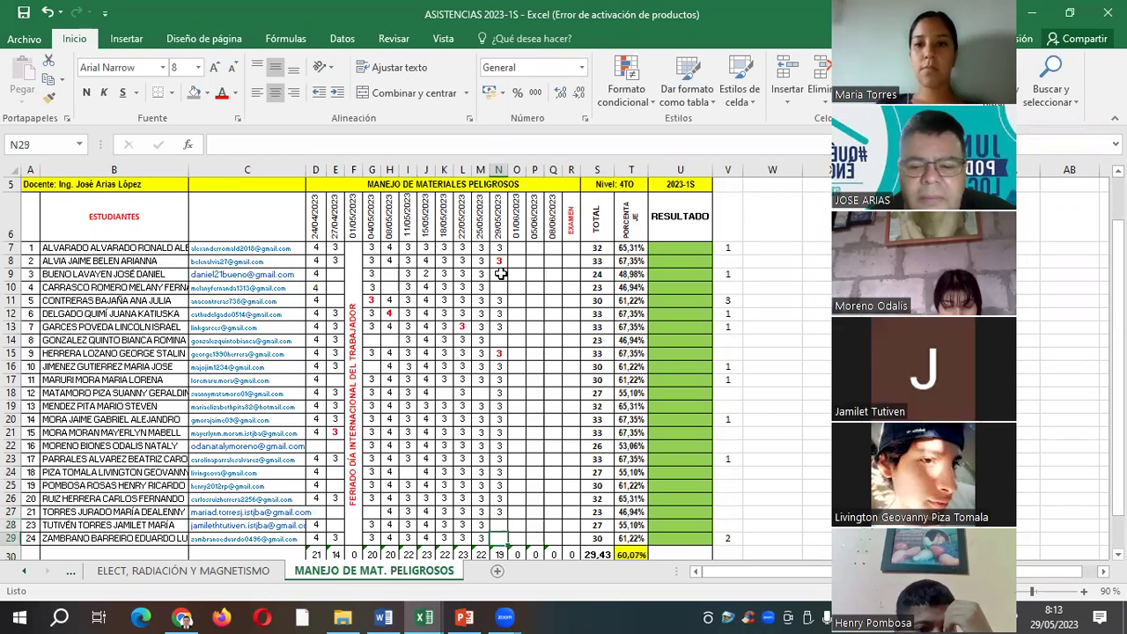
pyautogui.press('Up')
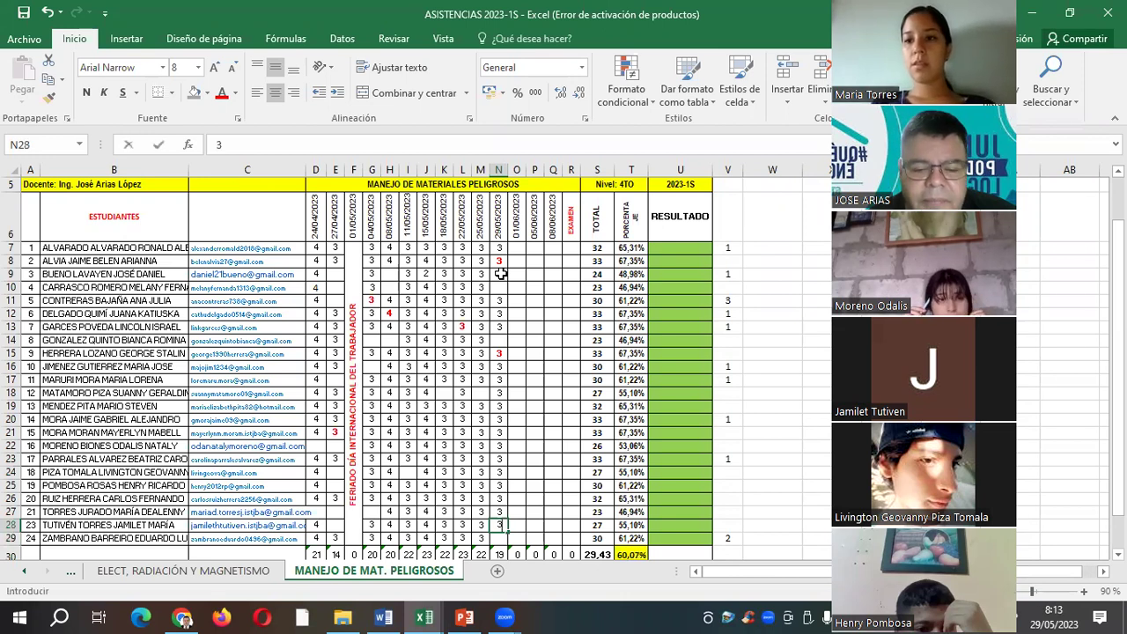
pyautogui.write('3')
pyautogui.press('Return')
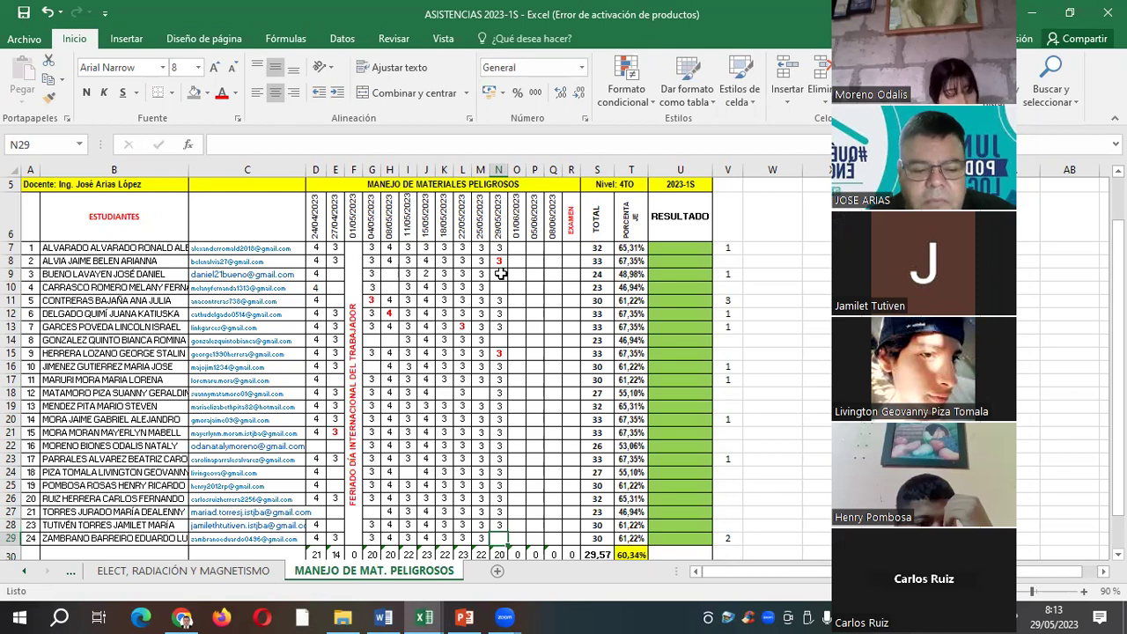
pyautogui.write('3')
pyautogui.press('Return')
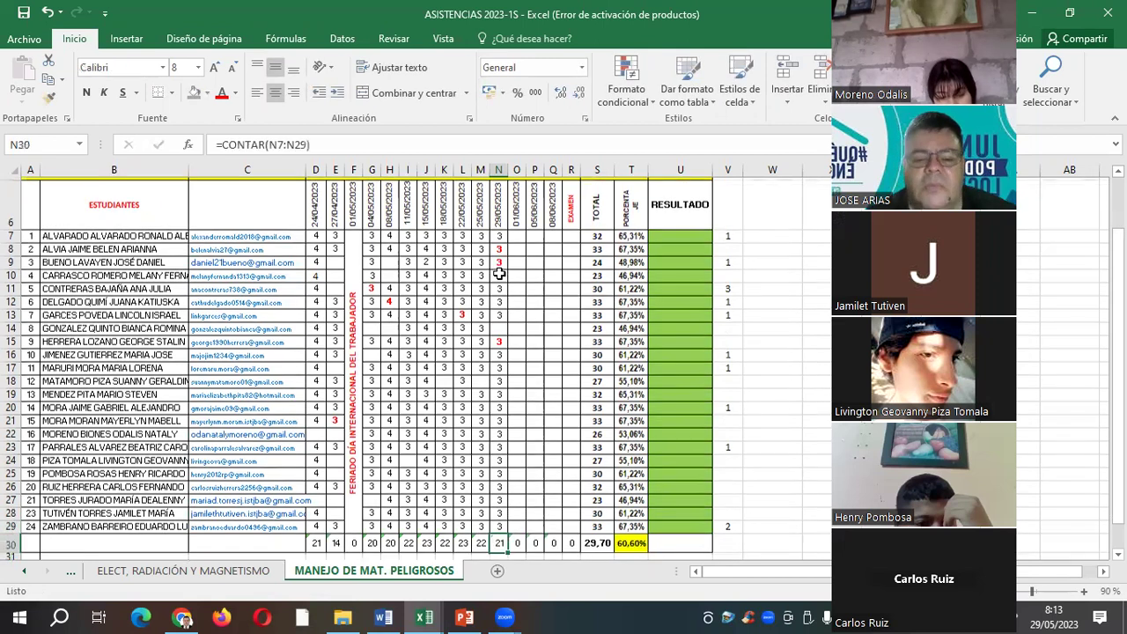
# Step: Format the attendance cells N8:N15 with black font colour and remove their bold formatting
pyautogui.scroll(-1, 500, 274)
pyautogui.moveTo(501, 246); pyautogui.dragTo(498, 339)
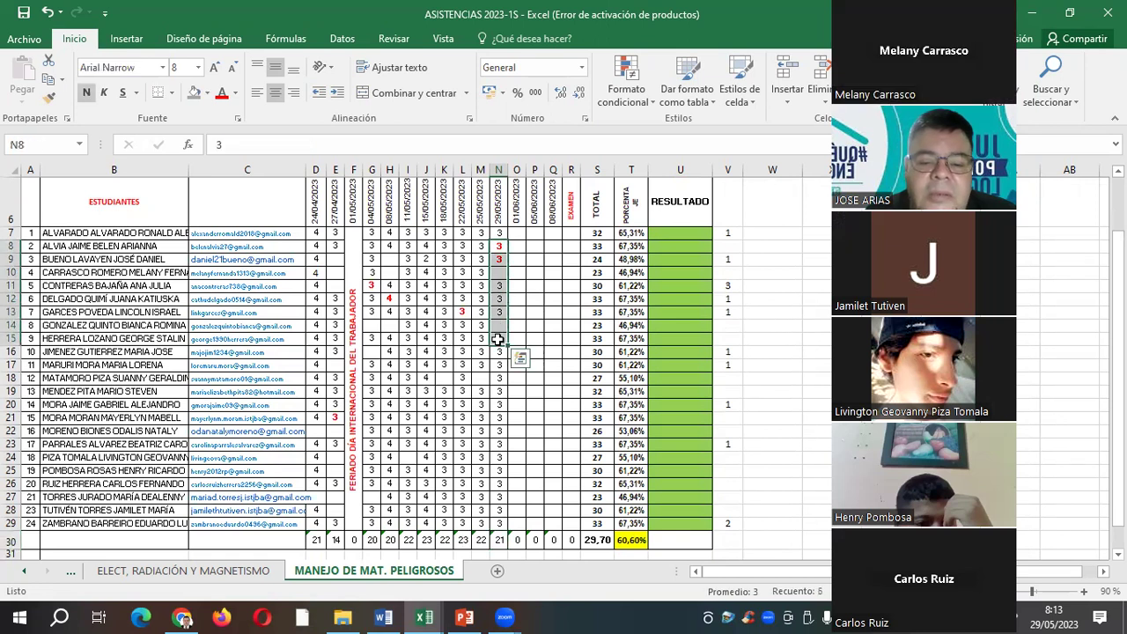
pyautogui.click(238, 93)
pyautogui.click(255, 111)
pyautogui.click(86, 93)
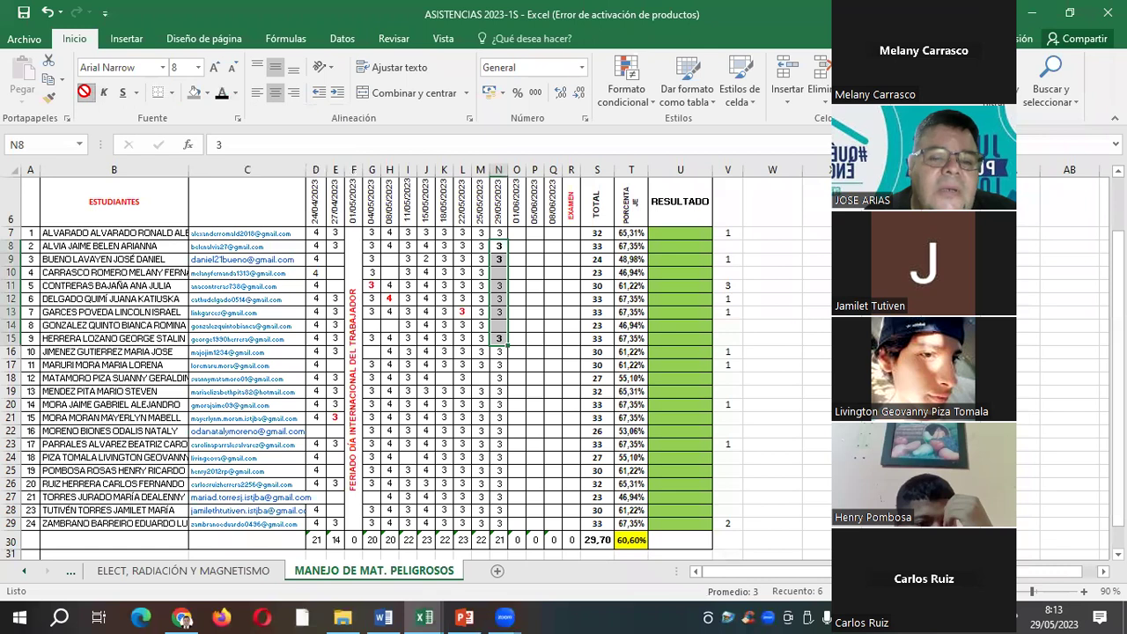
# Step: Enter 3 in N10 to record the fourth student's attendance for 29/05/2023
pyautogui.click(498, 272)
pyautogui.write('3')
pyautogui.press('Return')
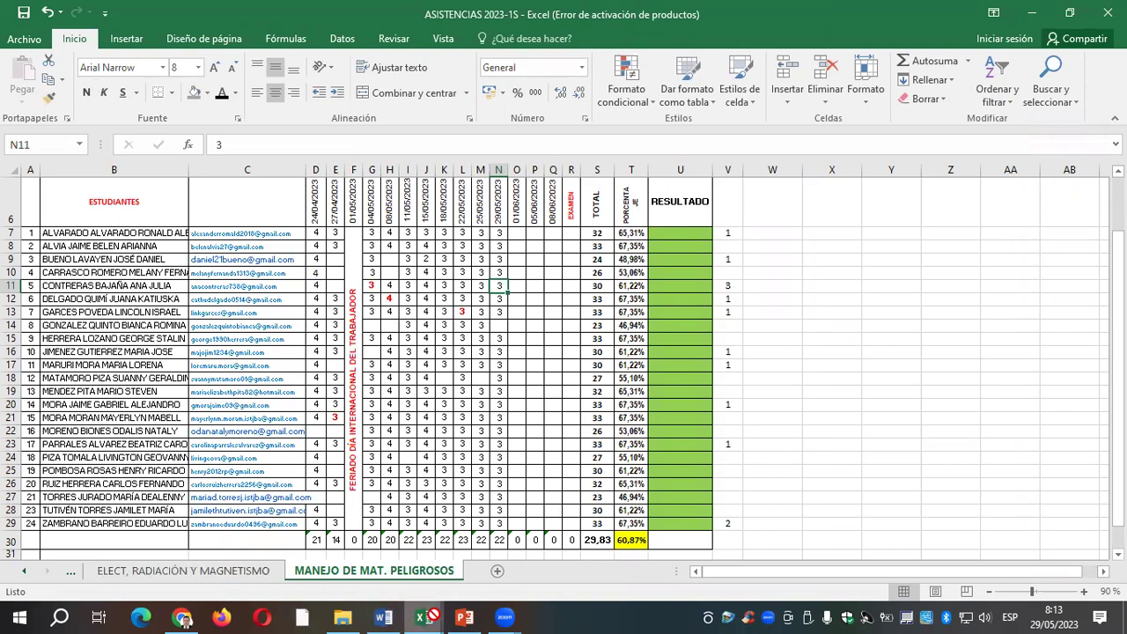
# Step: Restore the ASISTENCIAS 2023-1S and CALIFICACIONES 2023-1S windows to a smaller size and place them side by side
pyautogui.click(430, 616)
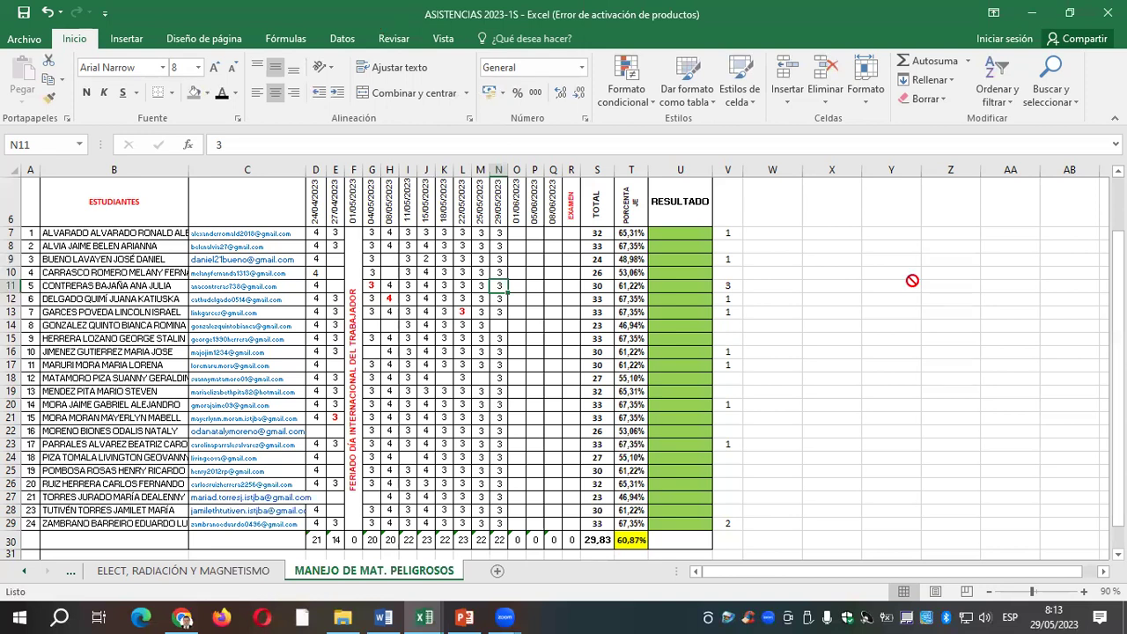
pyautogui.click(1069, 12)
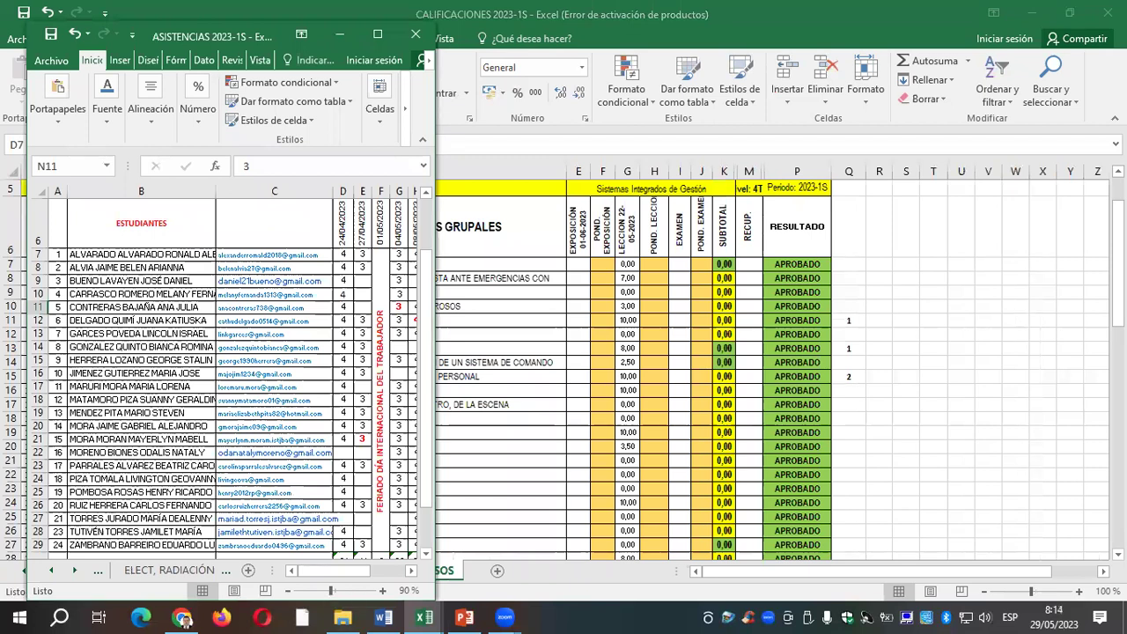
pyautogui.click(1069, 13)
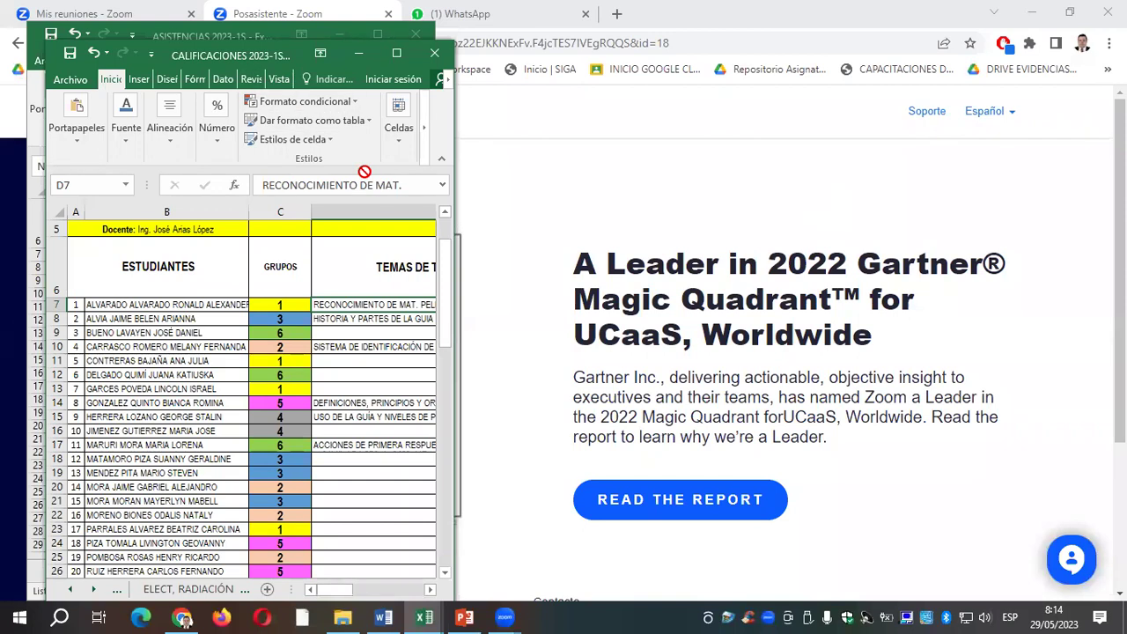
pyautogui.moveTo(229, 54); pyautogui.dragTo(839, 22)
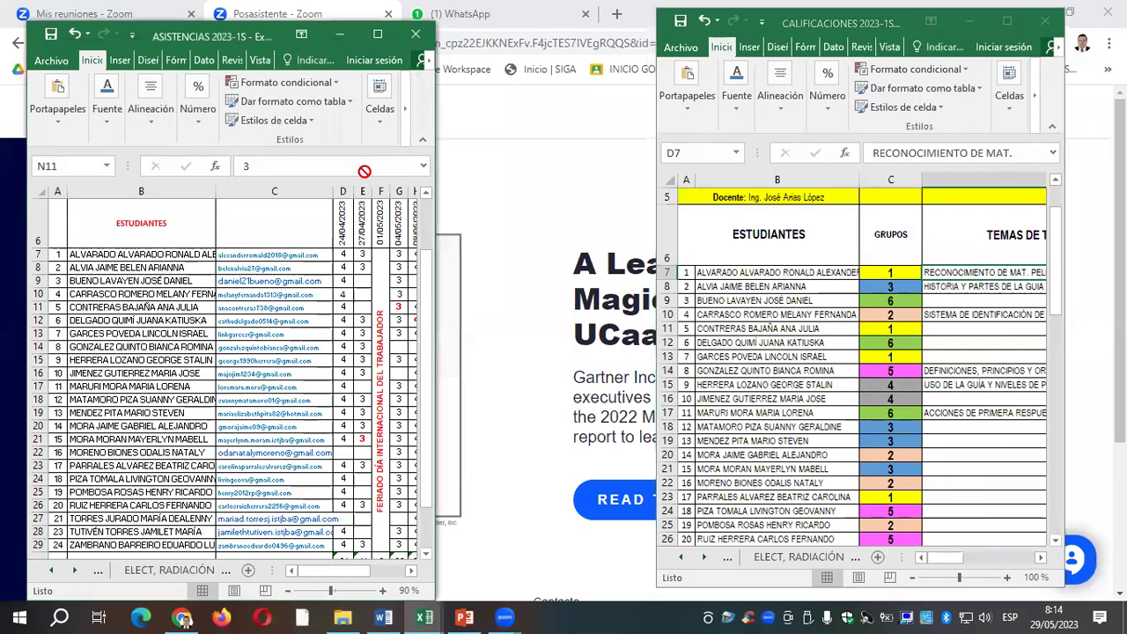
# Step: Hide columns C to R of the MANEJO DE MAT. PELIGROSOS attendance sheet and return the workbook to its smaller window
pyautogui.moveTo(220, 35); pyautogui.dragTo(200, 16)
pyautogui.hscroll(5, 389, 552)
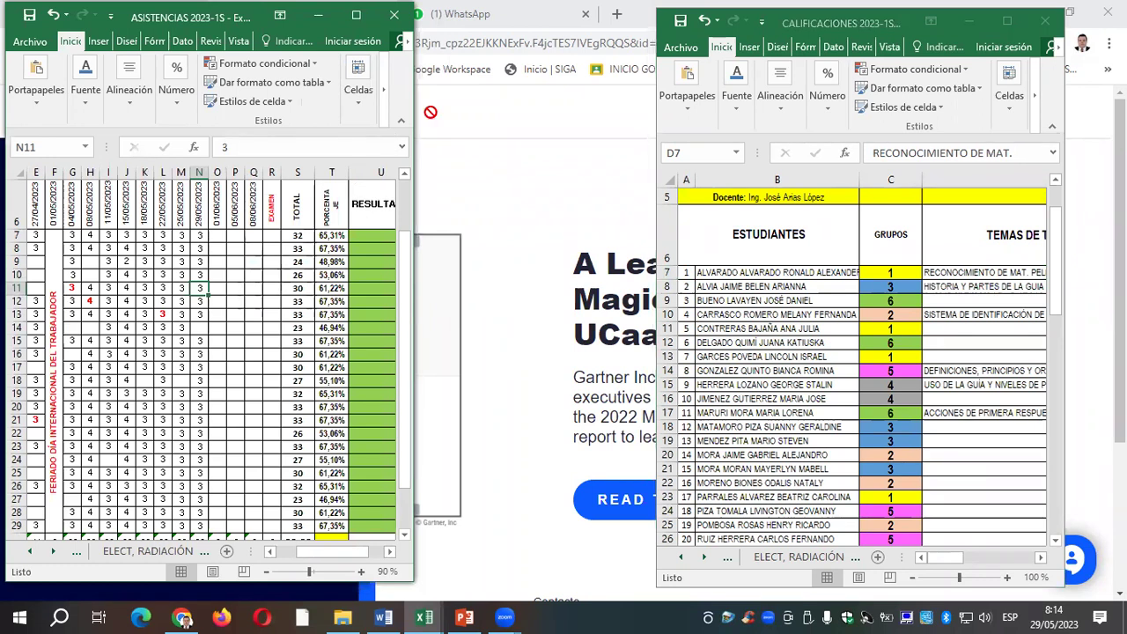
pyautogui.click(361, 14)
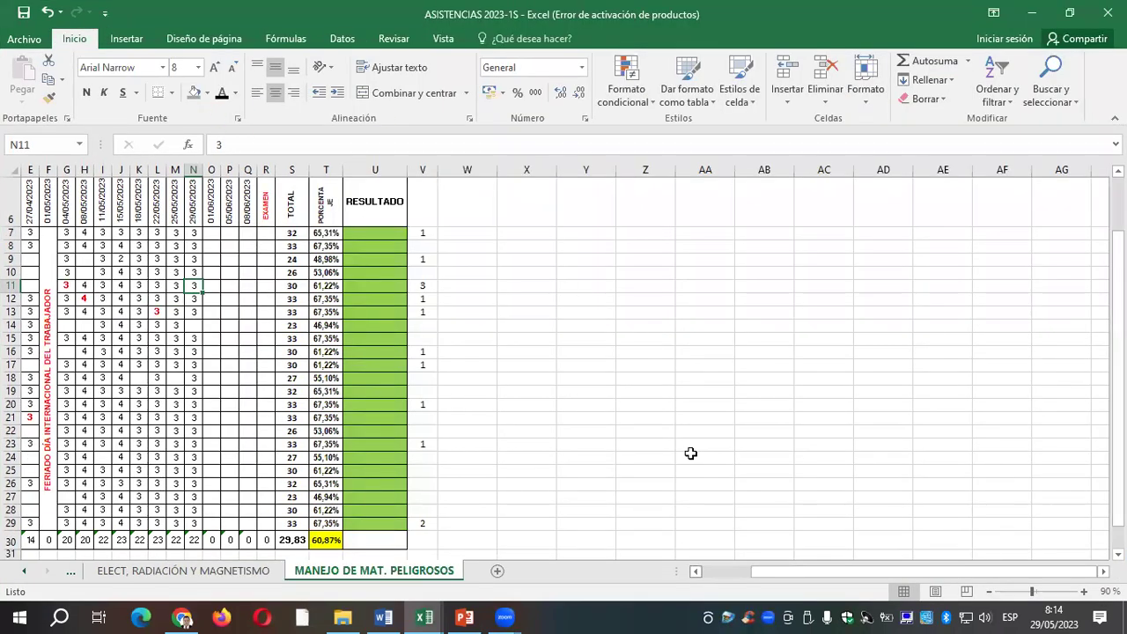
pyautogui.hscroll(-5, 690, 453)
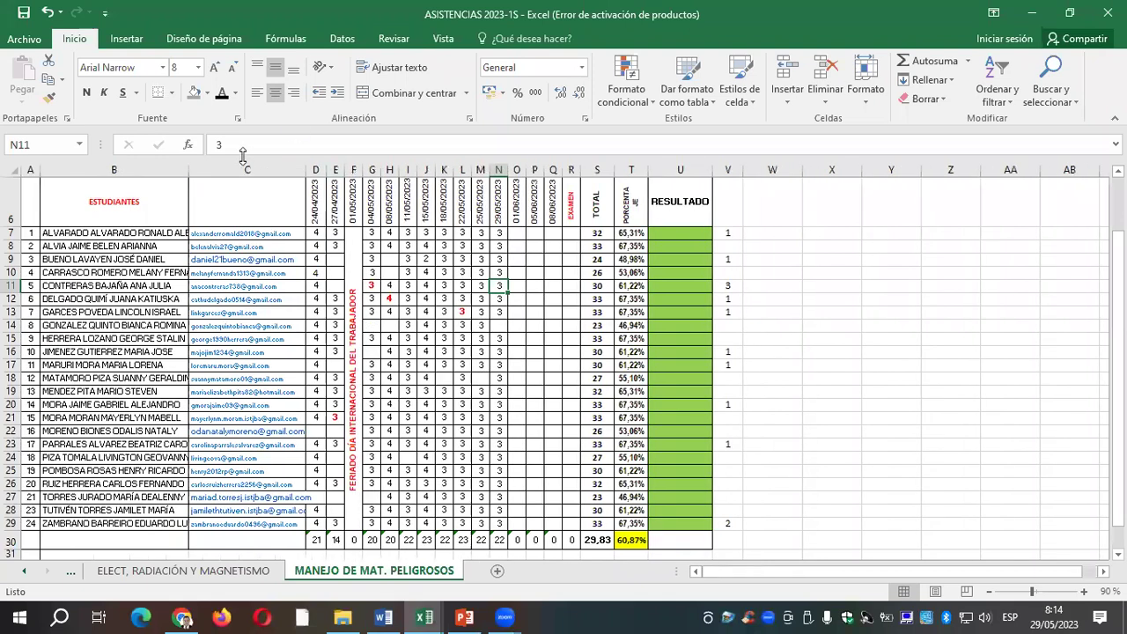
pyautogui.moveTo(246, 169); pyautogui.dragTo(315, 170)
pyautogui.moveTo(391, 170); pyautogui.dragTo(571, 168)
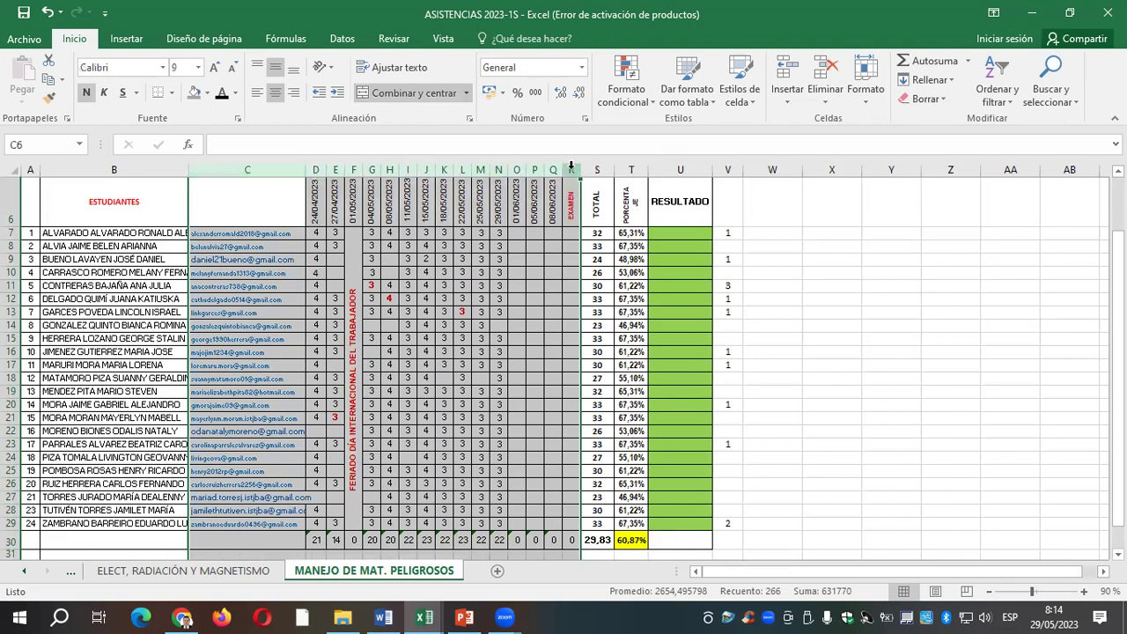
pyautogui.rightClick(570, 168)
pyautogui.click(623, 382)
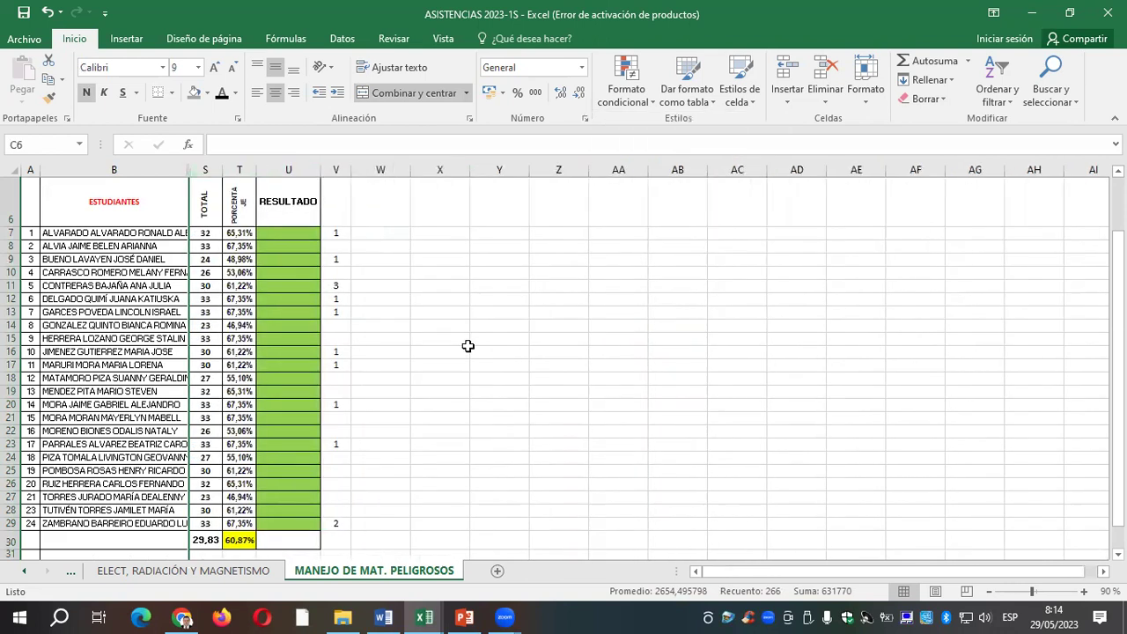
pyautogui.click(1070, 12)
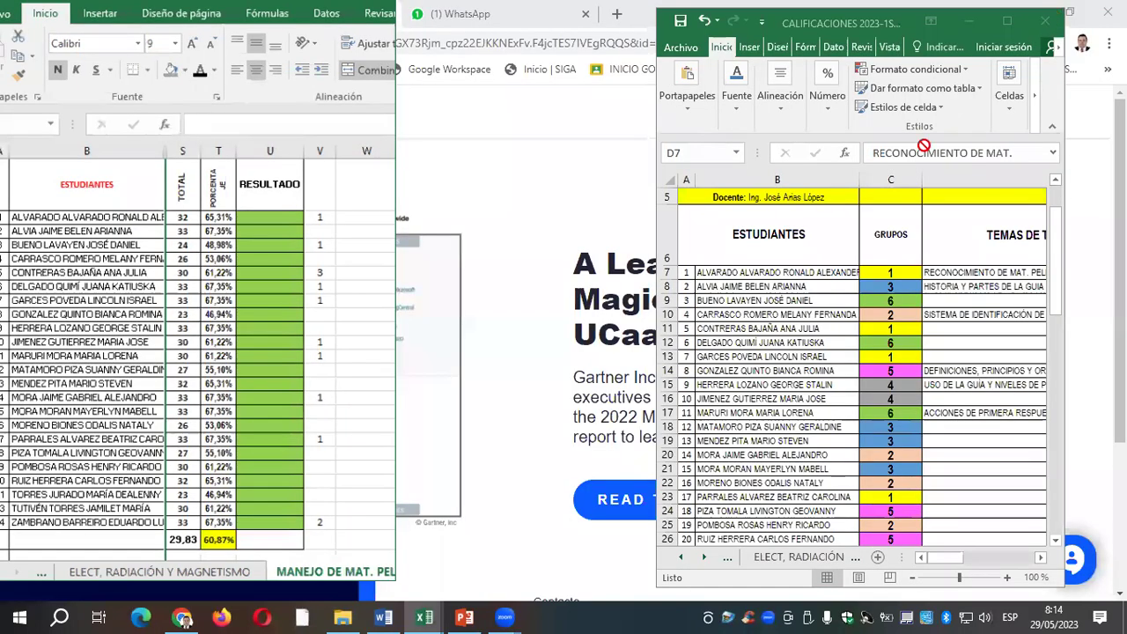
# Step: Hide columns C to K of the same subject's sheet in CALIFICACIONES 2023-1S and return that workbook to its smaller window
pyautogui.click(1007, 21)
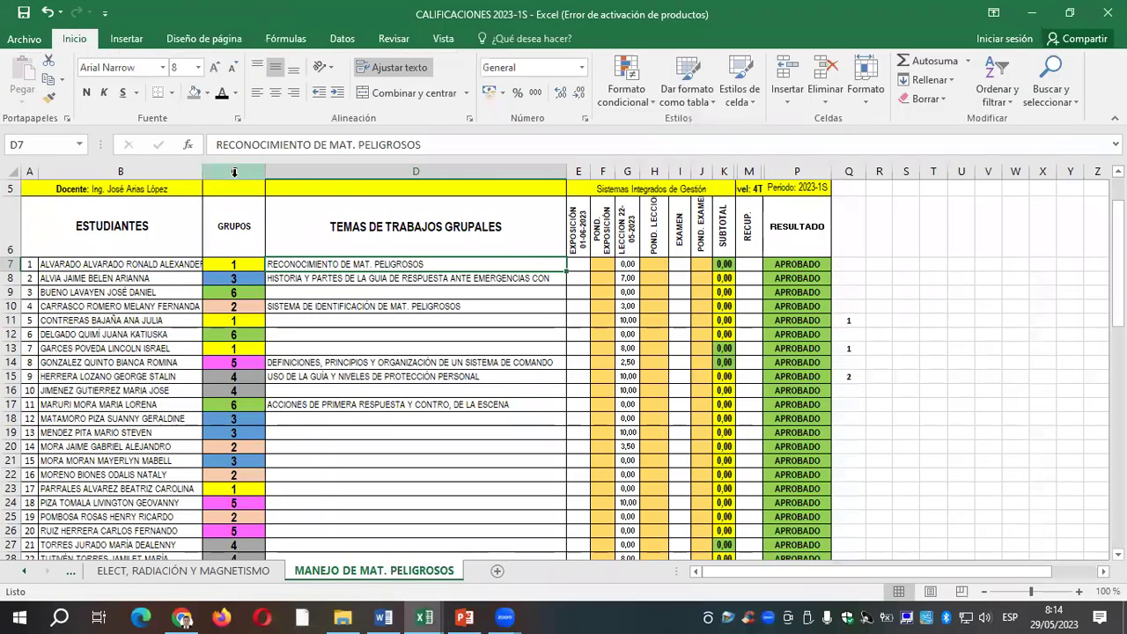
pyautogui.moveTo(234, 170); pyautogui.dragTo(726, 168)
pyautogui.rightClick(726, 168)
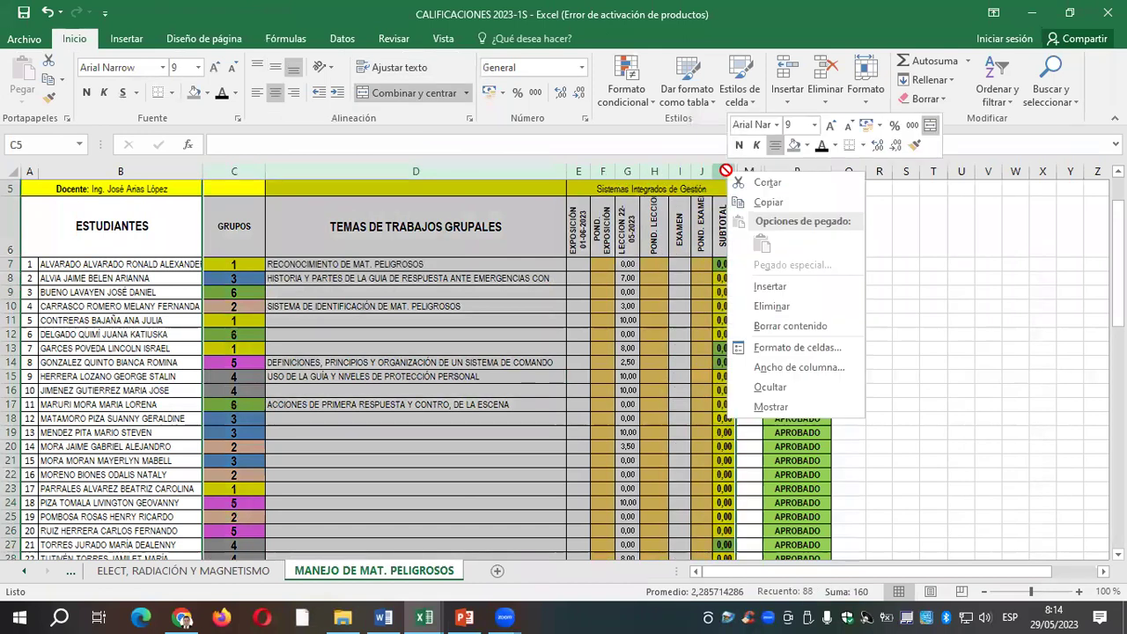
pyautogui.click(773, 385)
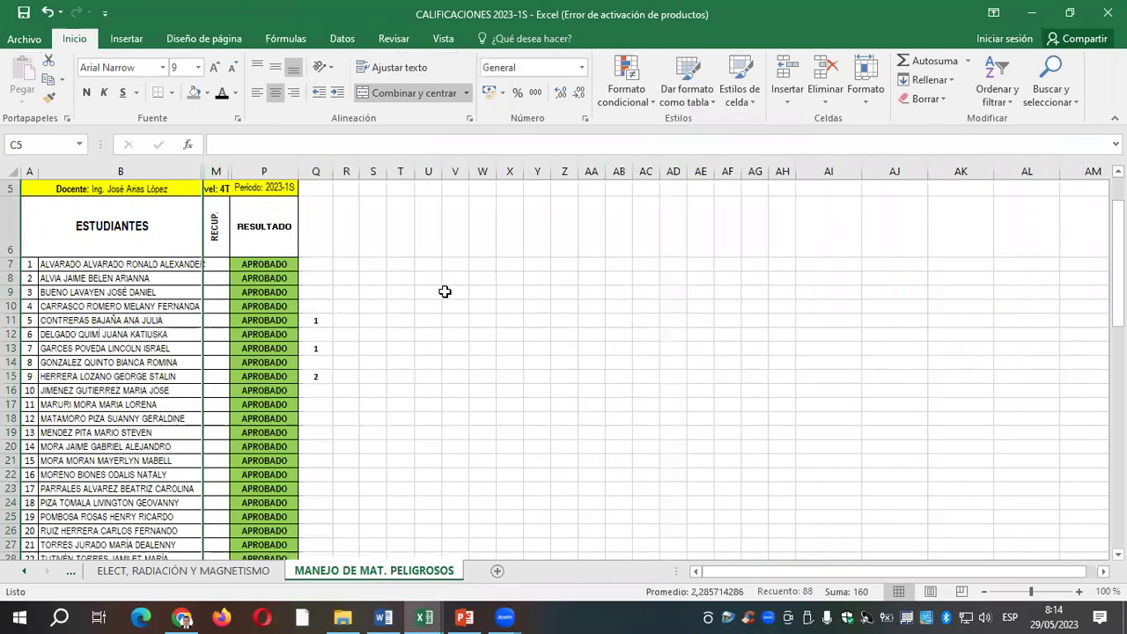
pyautogui.click(1069, 14)
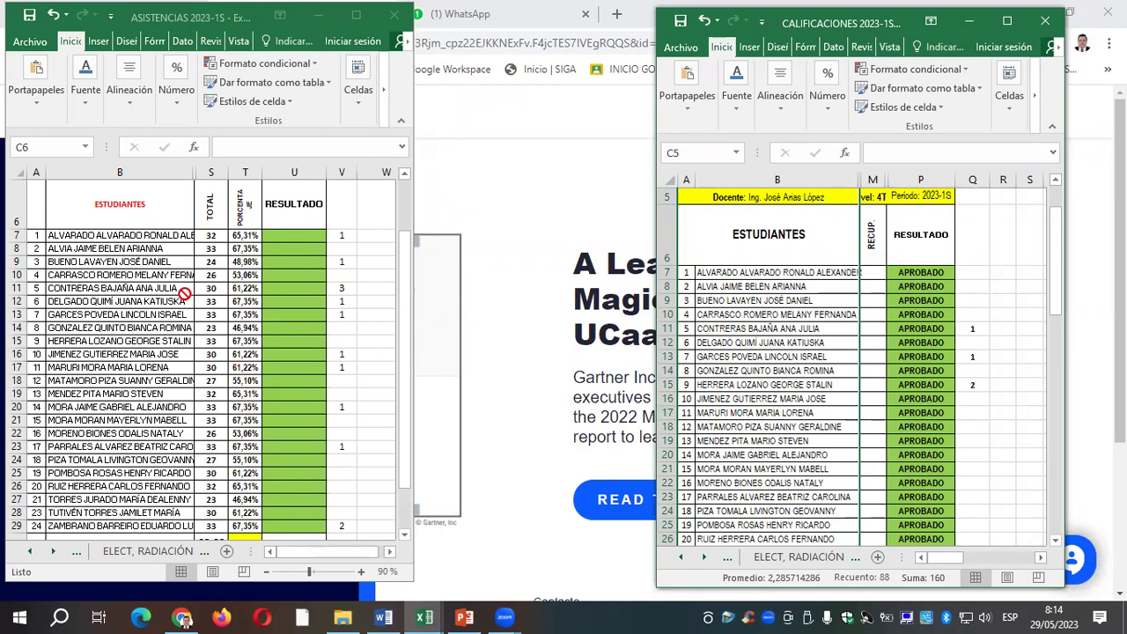
# Step: Widen both workbook windows so they nearly meet, and bring the MANEJO DE MAT. PELIGROSOS sheet name into view in each
pyautogui.moveTo(400, 242); pyautogui.dragTo(405, 184)
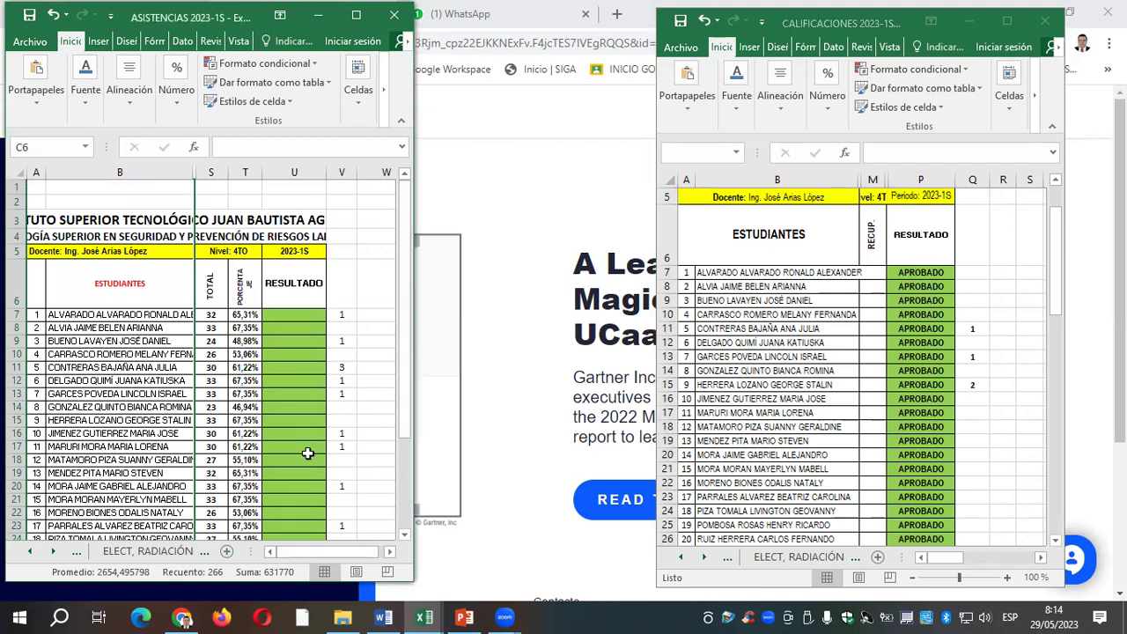
pyautogui.moveTo(414, 331); pyautogui.dragTo(514, 332)
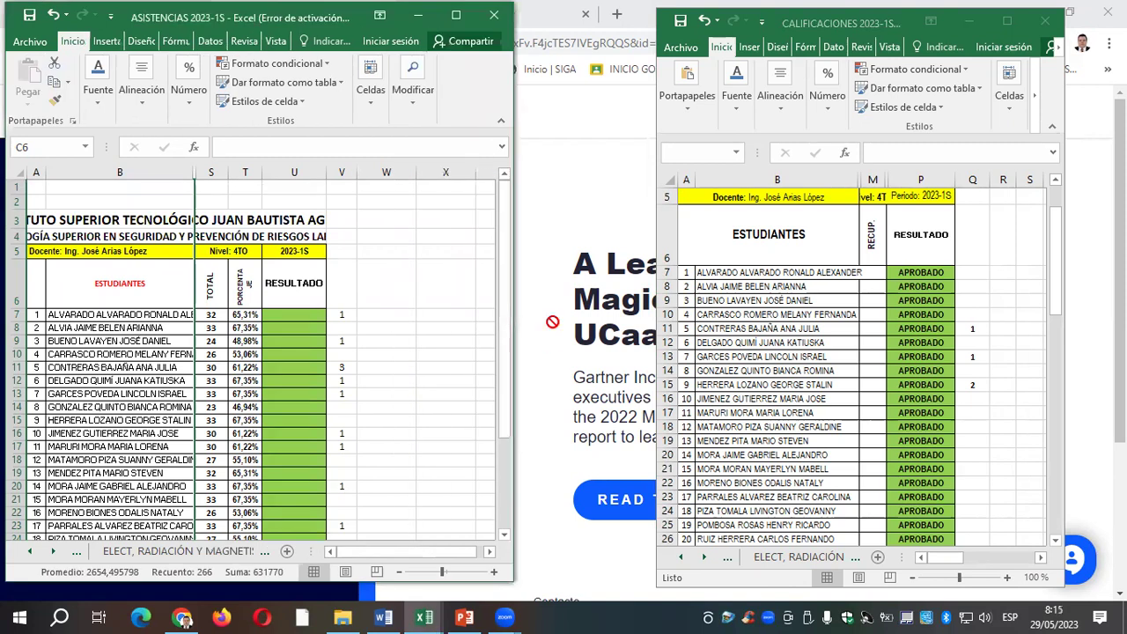
pyautogui.moveTo(654, 236); pyautogui.dragTo(526, 234)
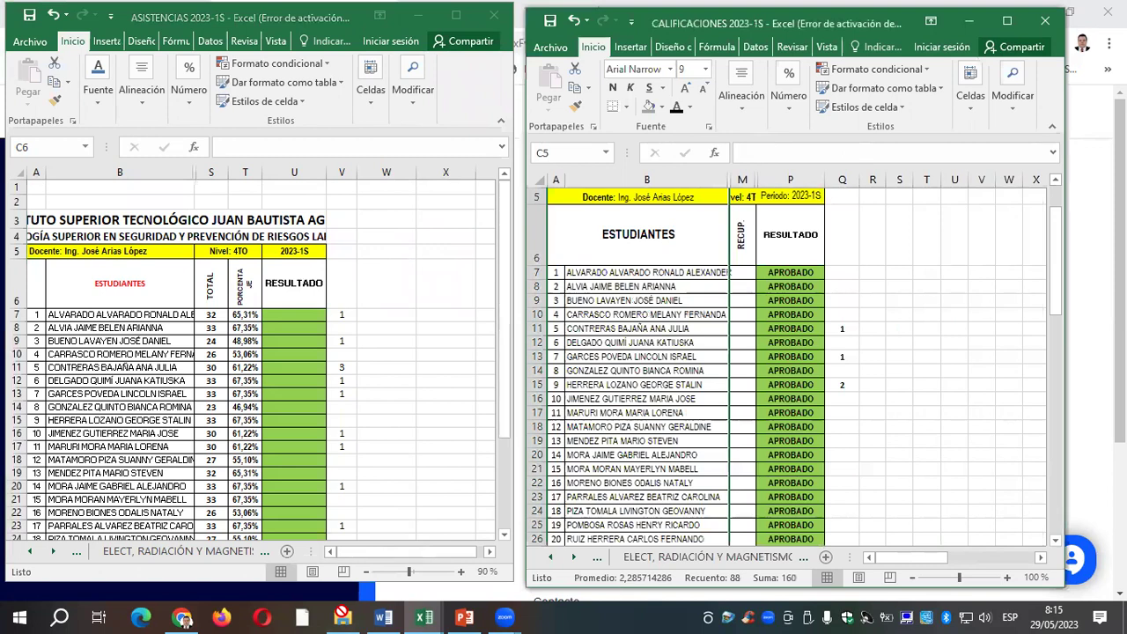
pyautogui.click(56, 547)
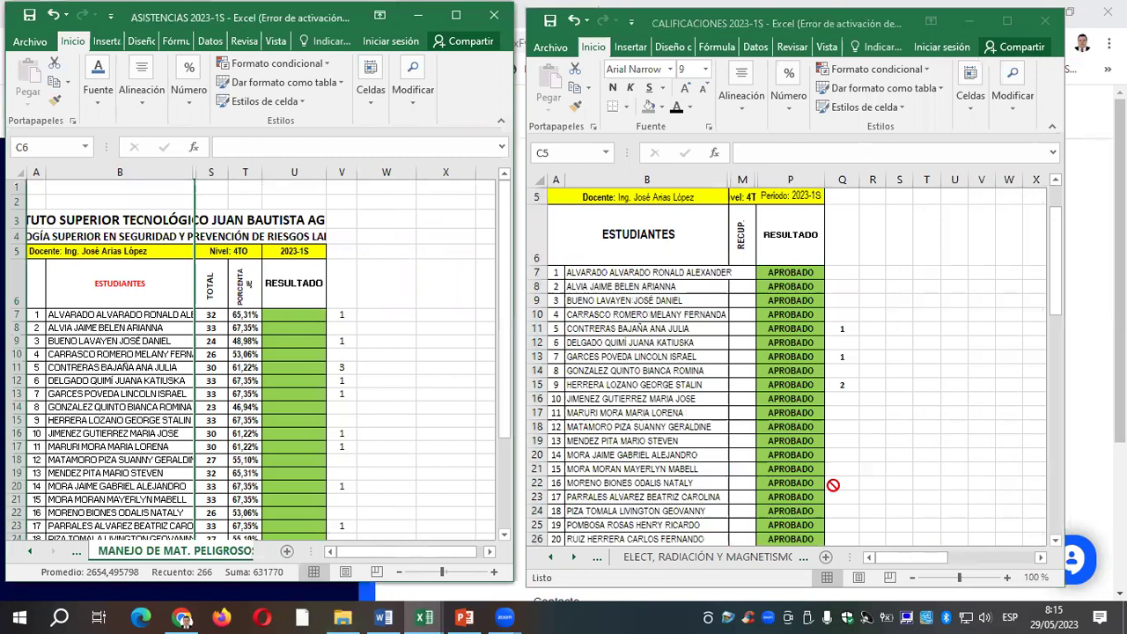
pyautogui.click(575, 555)
pyautogui.click(575, 556)
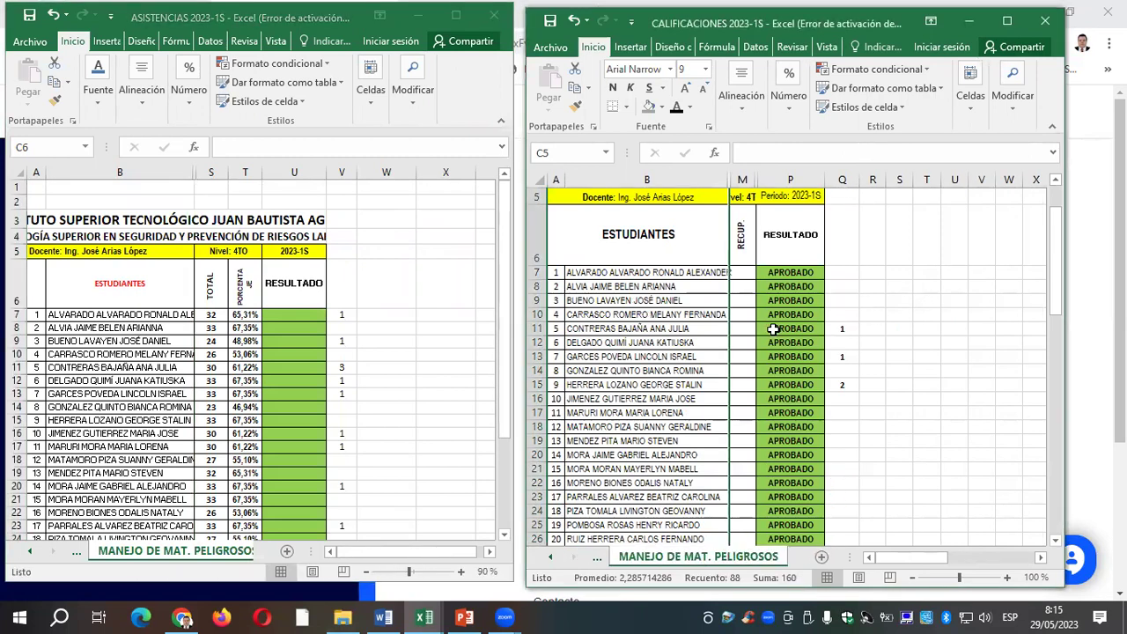
# Step: In the grades workbook, enter 1 for the third student in Q9 and 4 for the fifth student in Q11
pyautogui.click(838, 272)
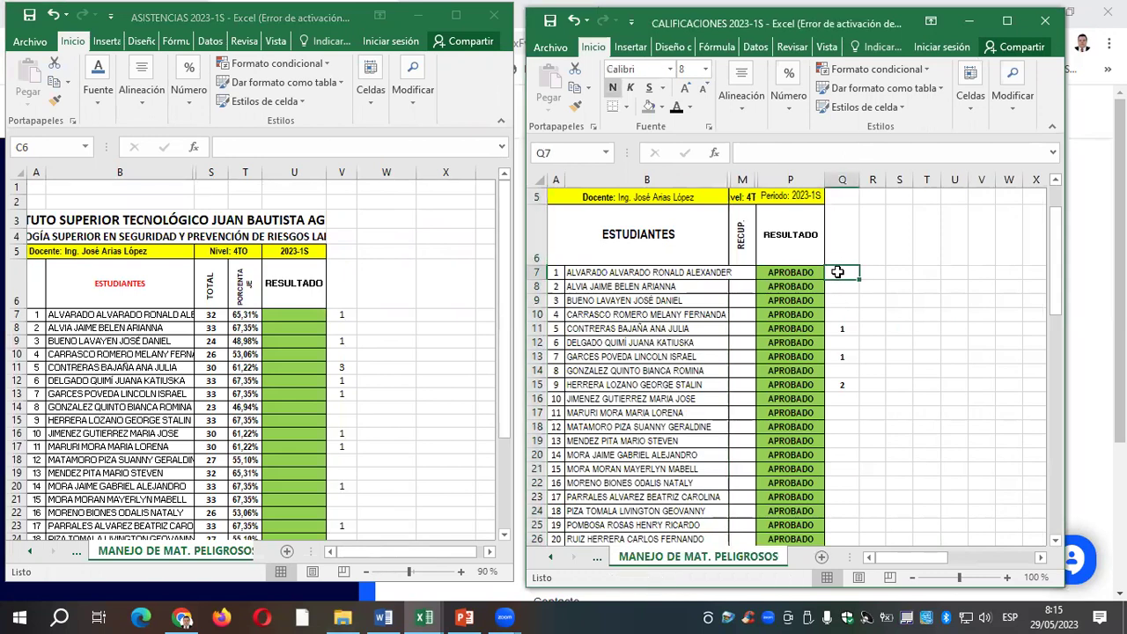
pyautogui.press('Down')
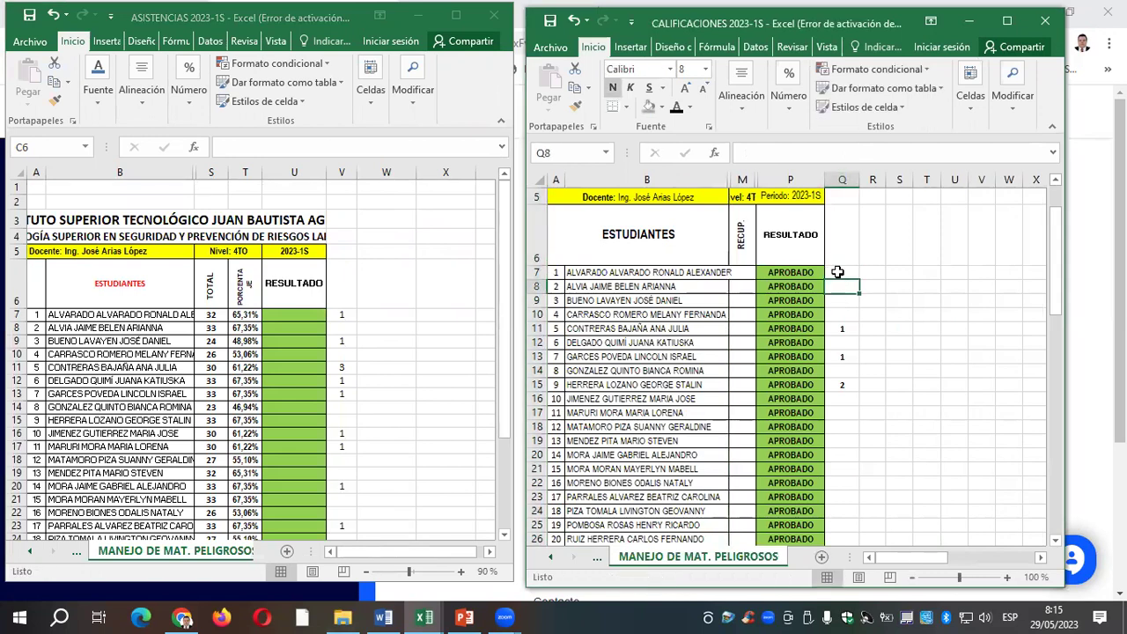
pyautogui.press('Down')
pyautogui.write('1')
pyautogui.press('Return')
pyautogui.press('Down')
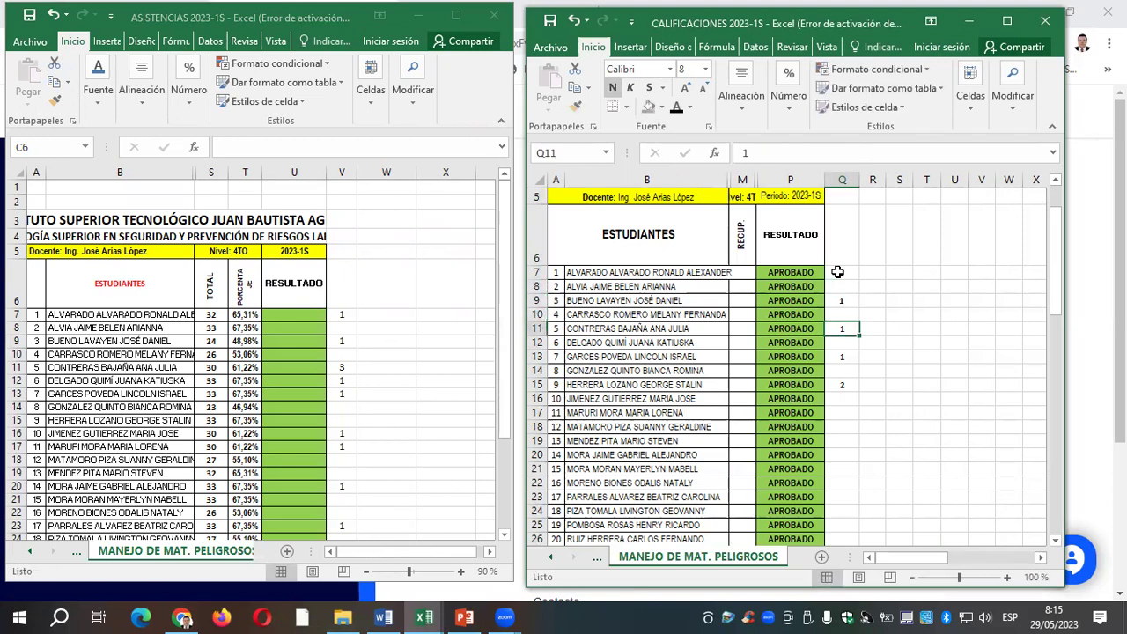
pyautogui.write('4')
pyautogui.press('Return')
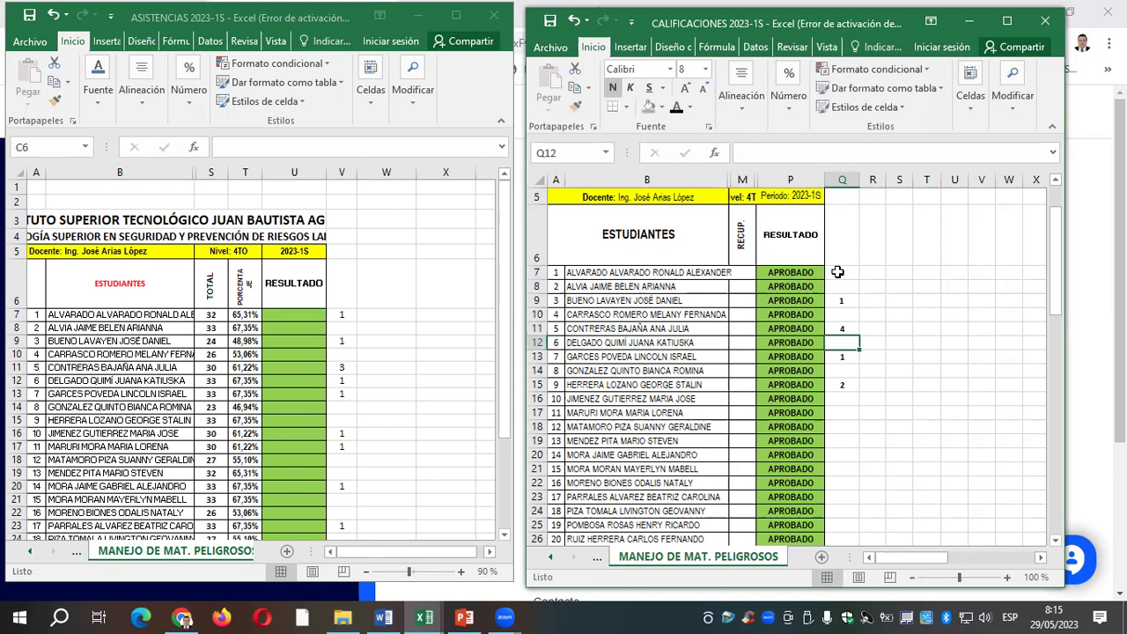
# Step: Enter 1 for the sixth student in Q12 and 2 for the seventh student in Q13
pyautogui.press('Down')
pyautogui.press('Up')
pyautogui.write('1')
pyautogui.press('Return')
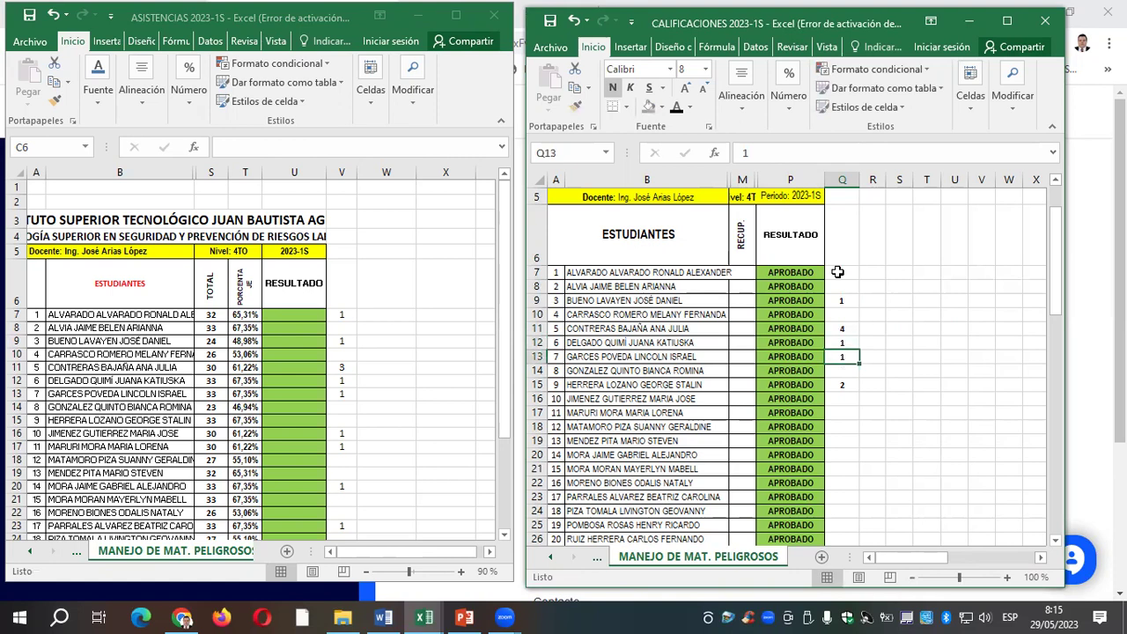
pyautogui.write('2')
pyautogui.press('Return')
pyautogui.press('Return')
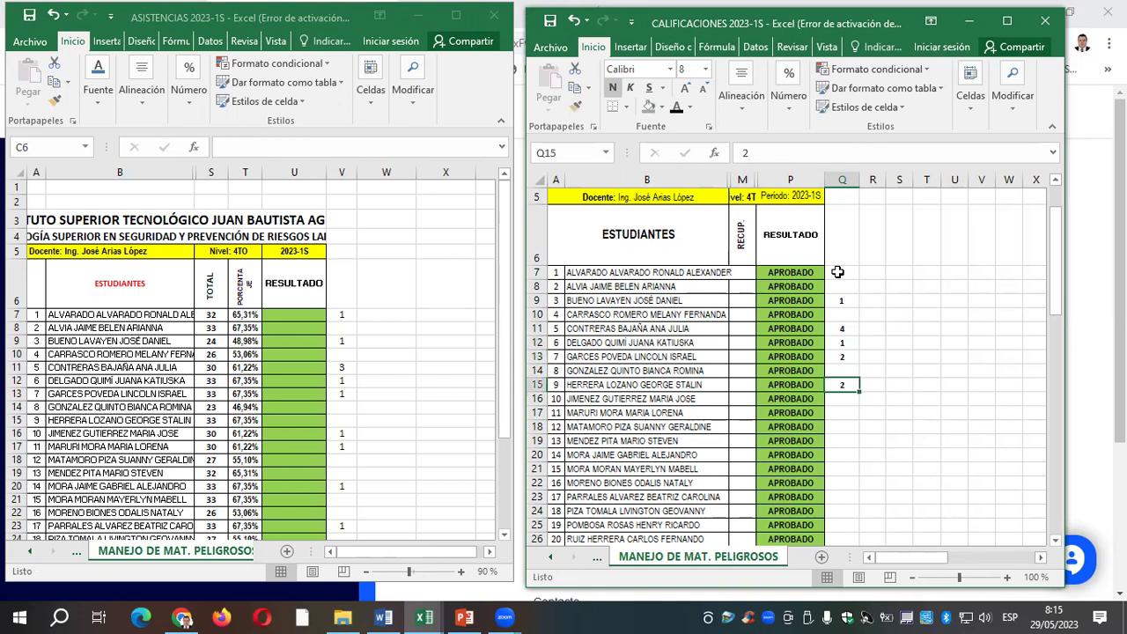
# Step: Enter 1 for the tenth and eleventh students, cells Q16 and Q17
pyautogui.press('Return')
pyautogui.write('1')
pyautogui.press('Return')
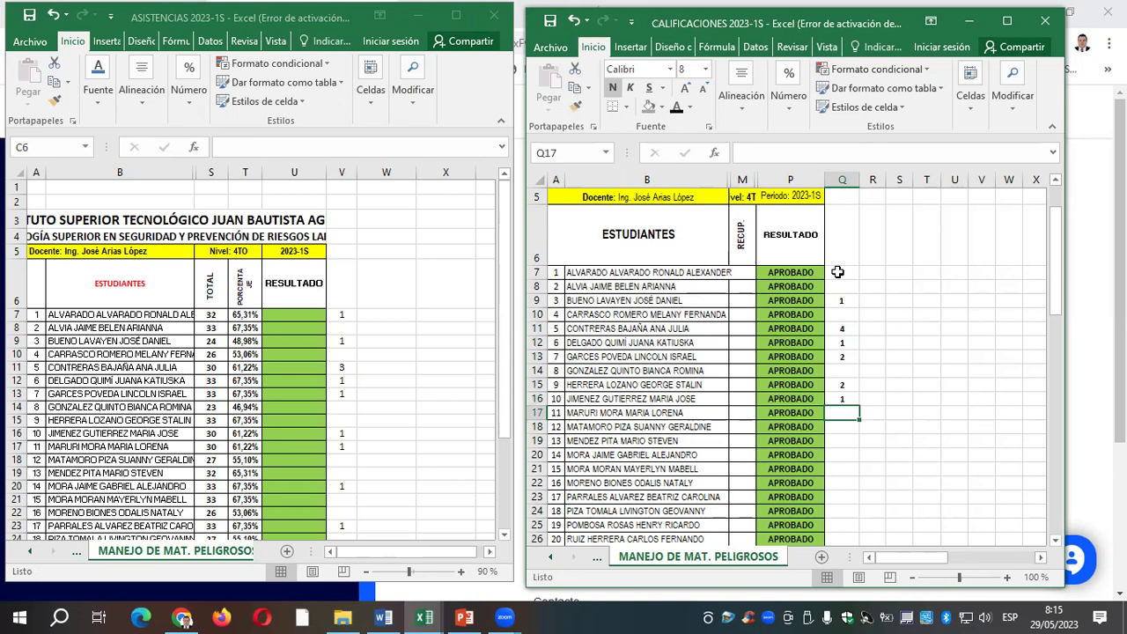
pyautogui.write('1')
pyautogui.press('Return')
pyautogui.press('Return')
pyautogui.press('Return')
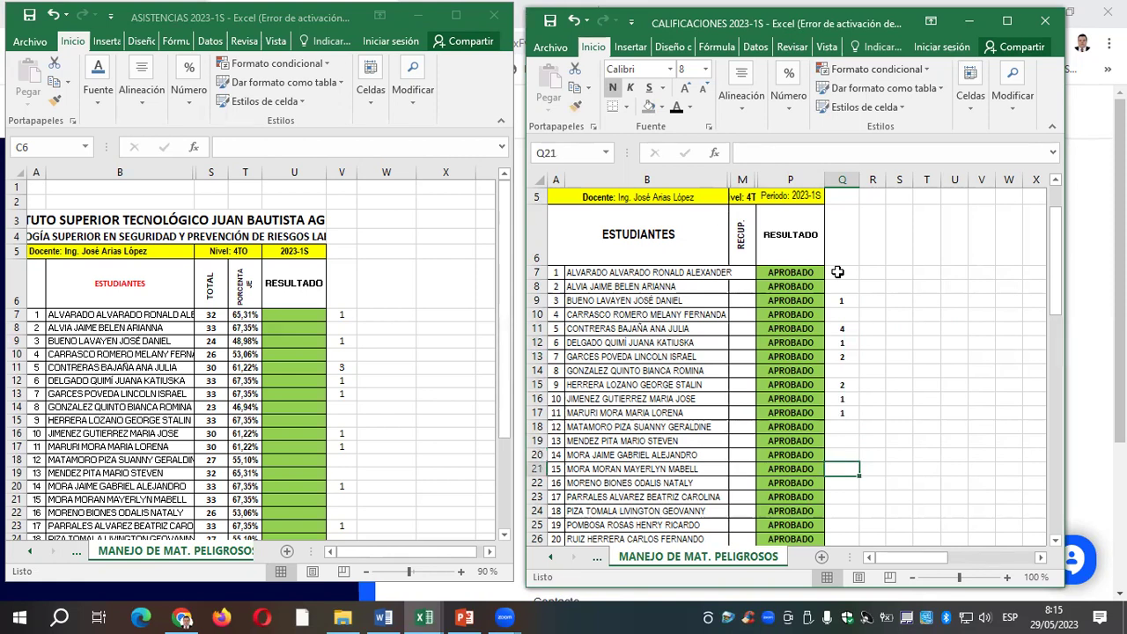
# Step: Enter 1 for the first, fourteenth and seventeenth students, cells Q7, Q20 and Q23
pyautogui.write('1')
pyautogui.press('Return')
pyautogui.press('Down')
pyautogui.press('Down')
pyautogui.write('1')
pyautogui.press('Down')
pyautogui.press('Down')
# Step: Enter 2 in Q29 for the last student in the grades list
pyautogui.moveTo(503, 234); pyautogui.dragTo(509, 333)
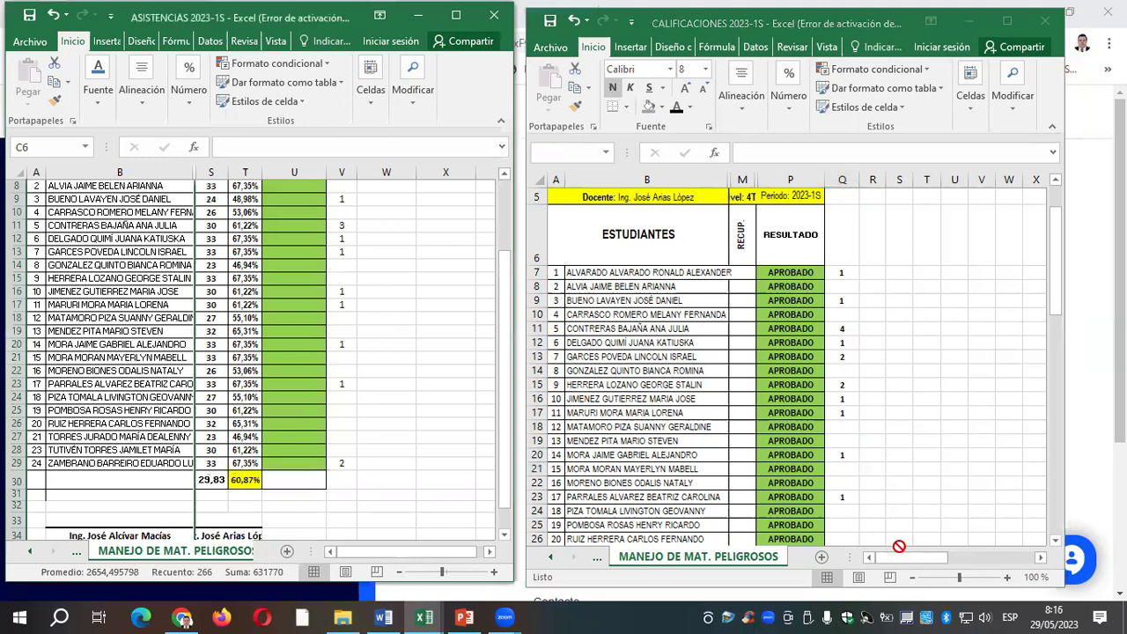
pyautogui.moveTo(1053, 250); pyautogui.dragTo(1052, 289)
pyautogui.click(844, 433)
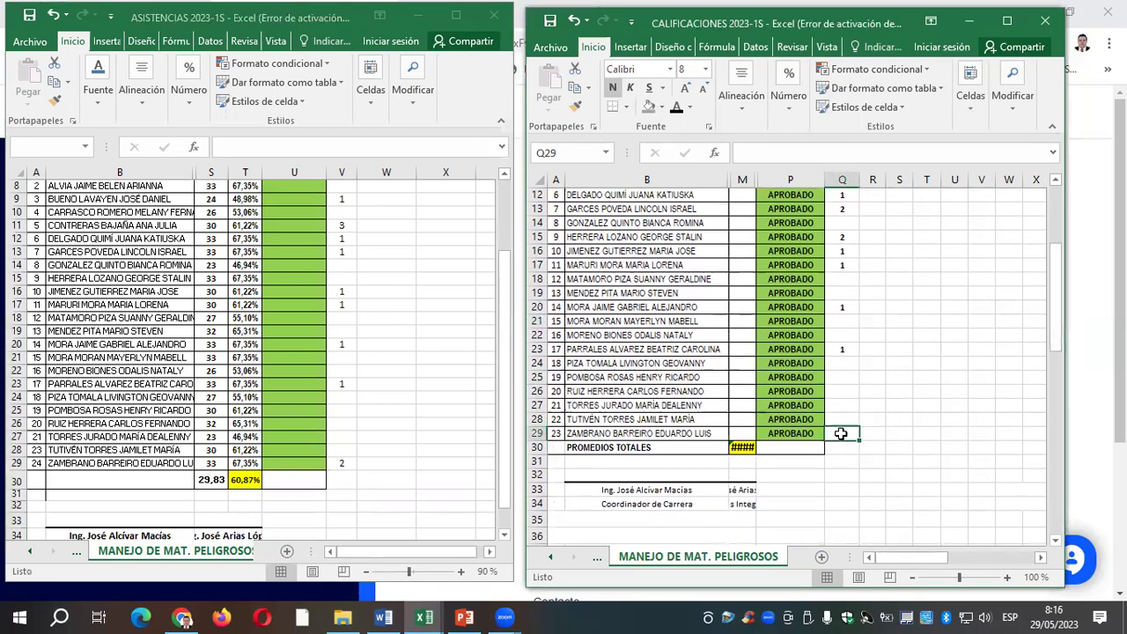
pyautogui.write('2')
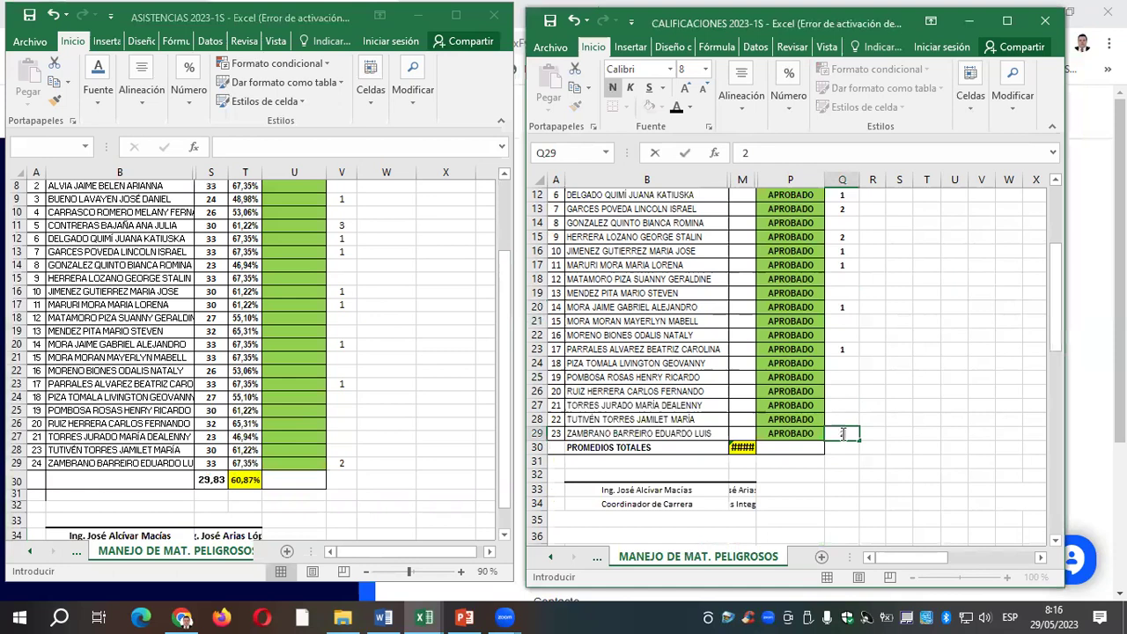
# Step: Clear the transferred points from V7 and V9:V29 of the attendance workbook
pyautogui.click(339, 198)
pyautogui.moveTo(339, 199); pyautogui.dragTo(347, 462)
pyautogui.press('Delete')
pyautogui.moveTo(505, 282); pyautogui.dragTo(507, 251)
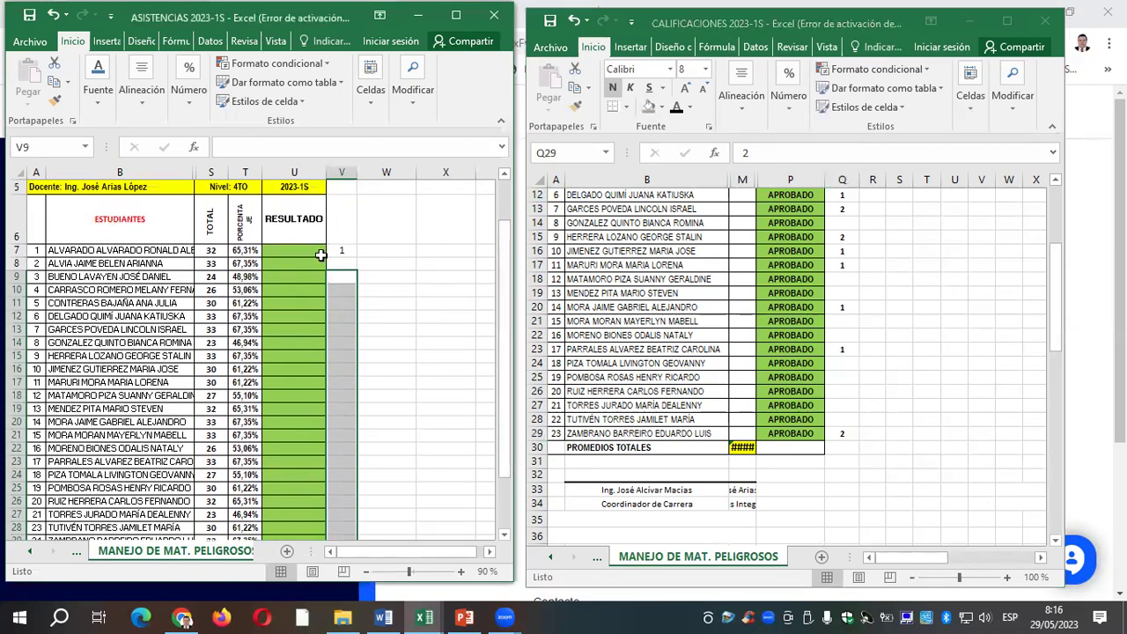
pyautogui.click(346, 247)
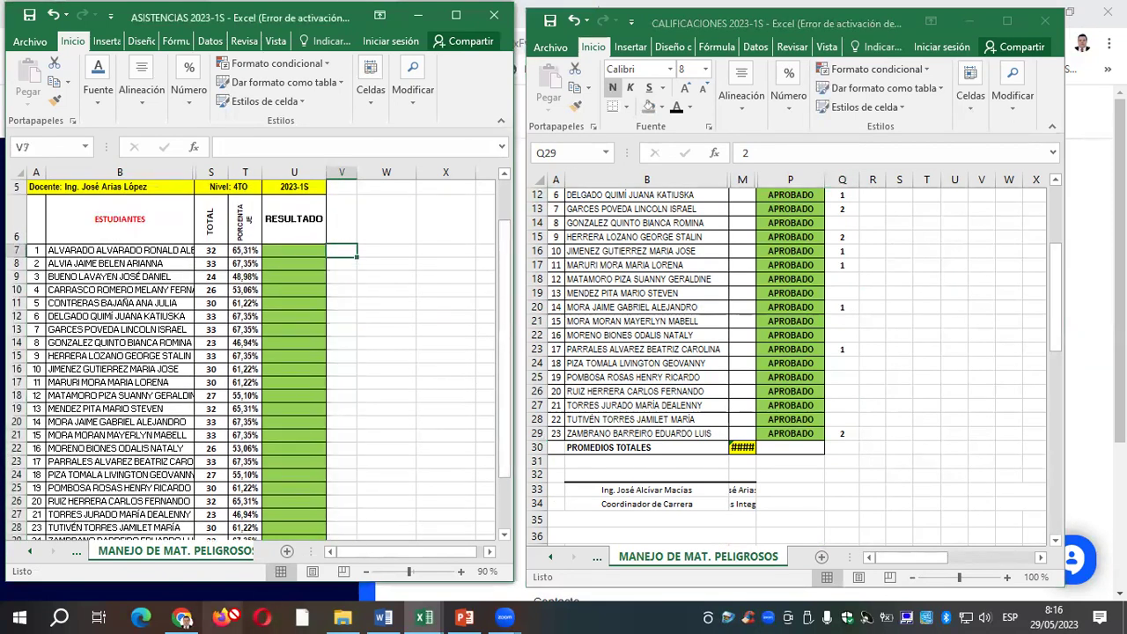
# Step: Open the ELECT, RADIACIÓN Y MAGNETISMO sheet of the attendance workbook and show its result columns
pyautogui.click(23, 551)
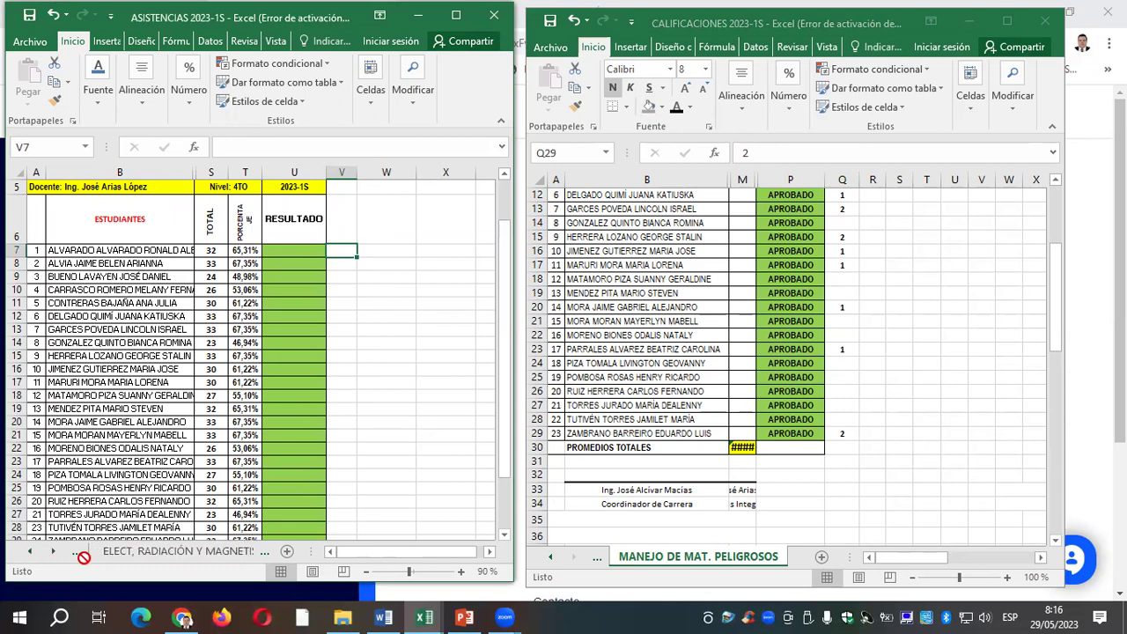
pyautogui.click(177, 551)
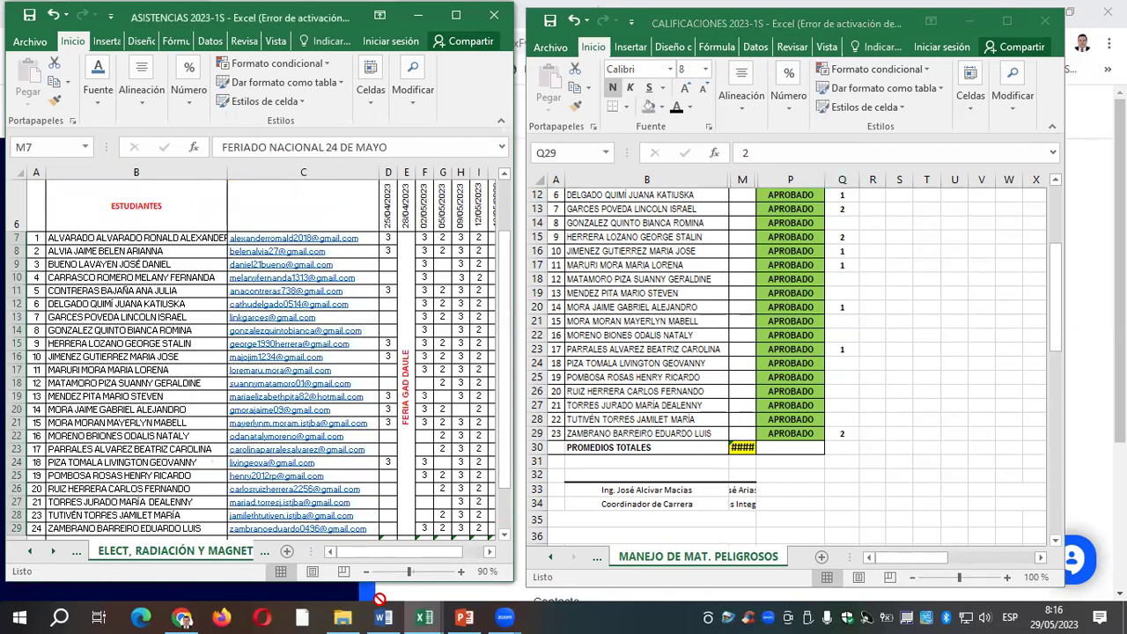
pyautogui.moveTo(392, 555); pyautogui.dragTo(426, 556)
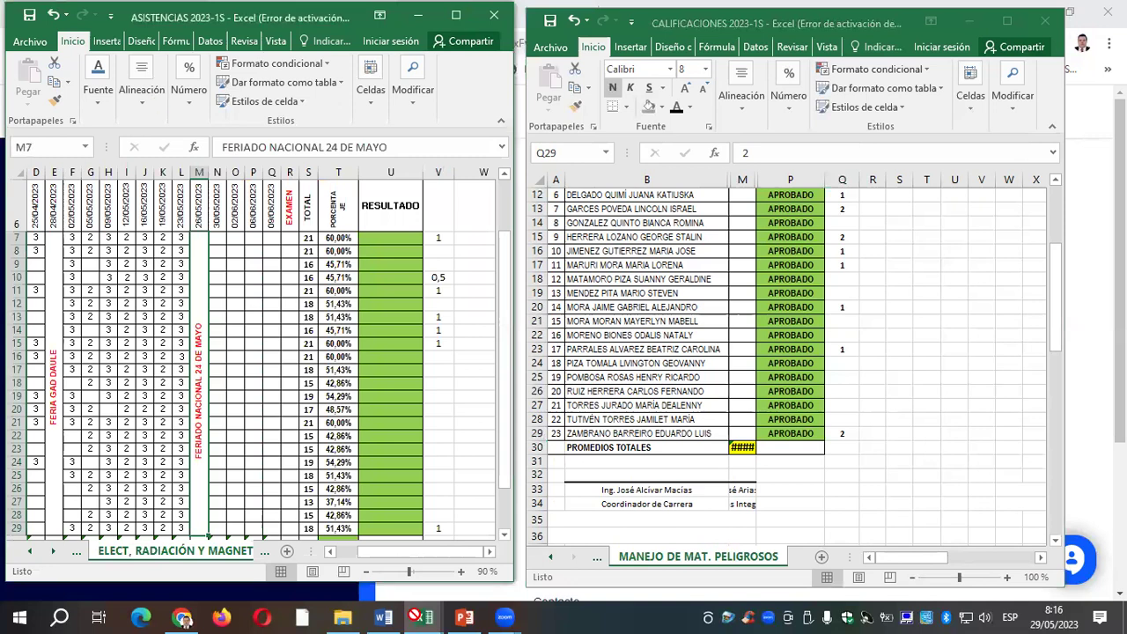
# Step: Maximize the attendance workbook and hide columns C to R of the ELECT, RADIACIÓN Y MAGNETISMO sheet
pyautogui.click(456, 15)
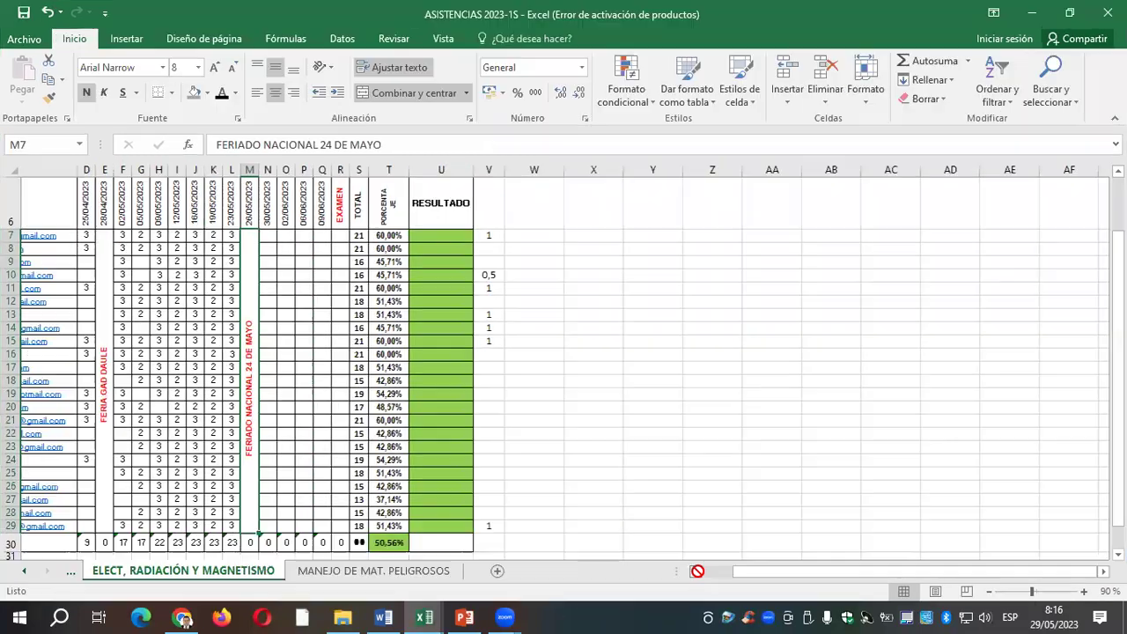
pyautogui.hscroll(-3, 336, 173)
pyautogui.moveTo(336, 173); pyautogui.dragTo(616, 164)
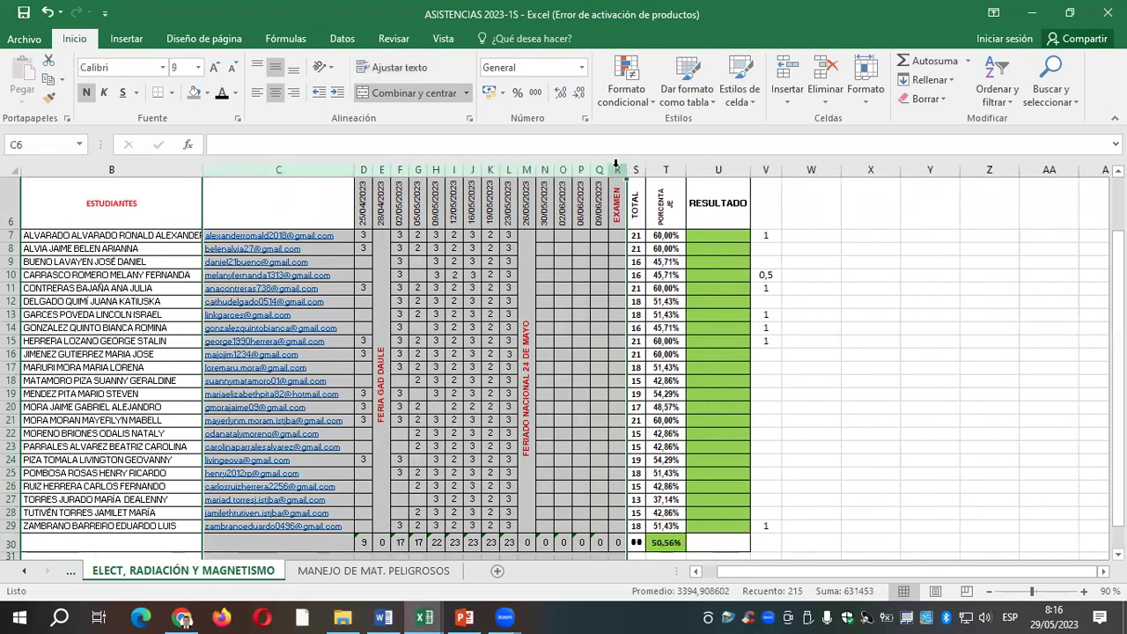
pyautogui.rightClick(616, 164)
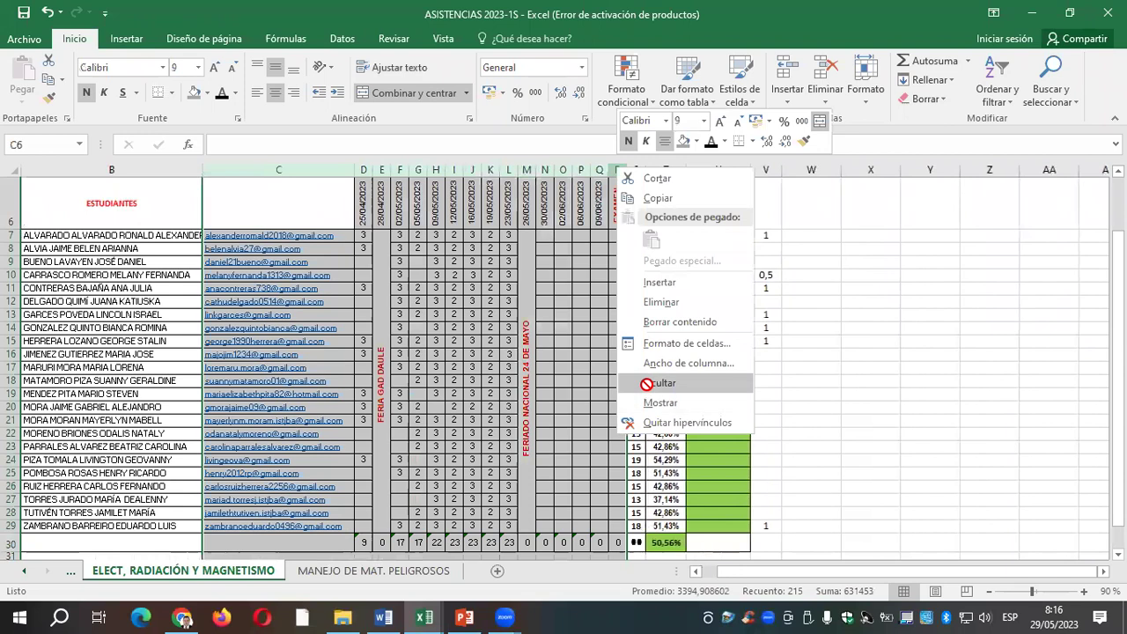
pyautogui.click(648, 384)
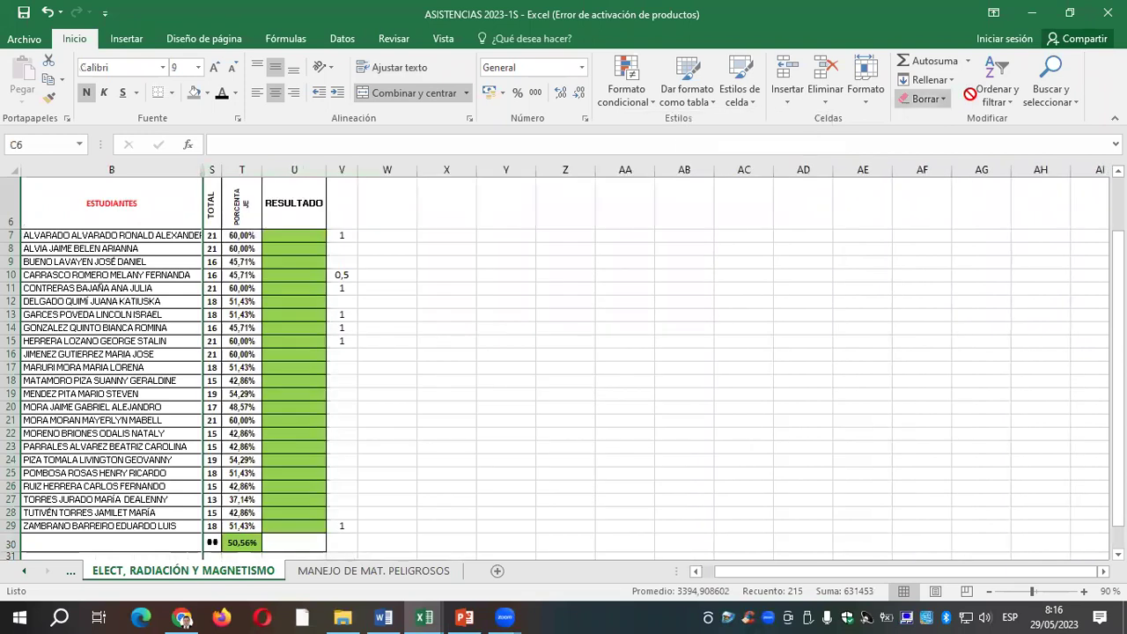
# Step: Restore the attendance window beside the grades workbook and hide columns C to J of the grades sheet ELECT, RADIACIÓN Y MAGNETISMO
pyautogui.click(1071, 14)
pyautogui.moveTo(549, 552); pyautogui.dragTo(649, 556)
pyautogui.moveTo(763, 182); pyautogui.dragTo(1005, 174)
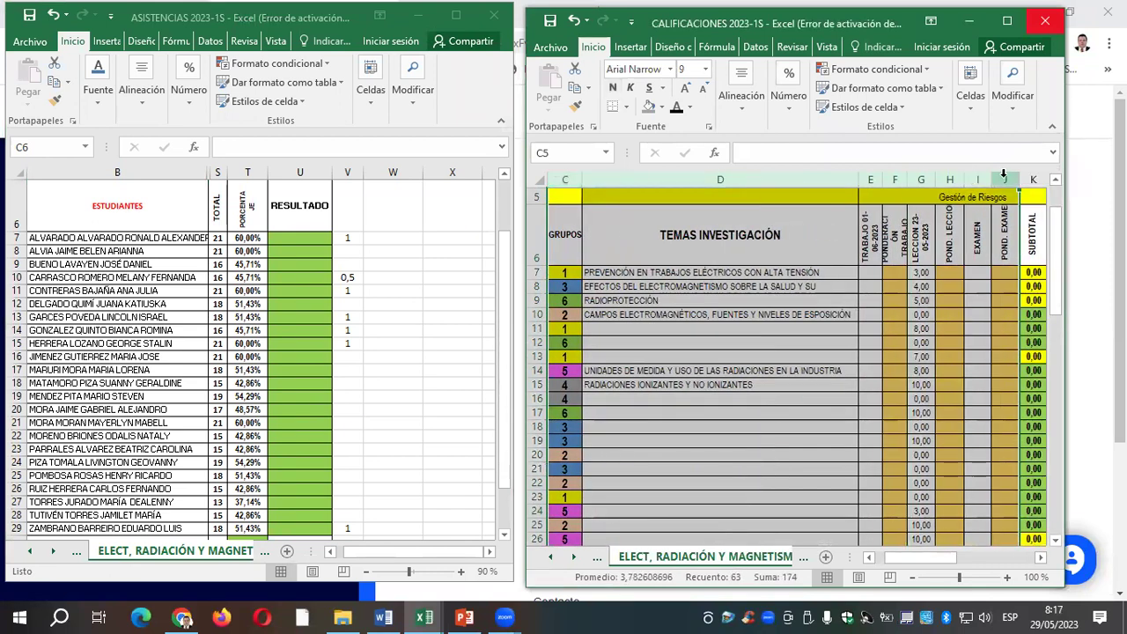
pyautogui.rightClick(1003, 177)
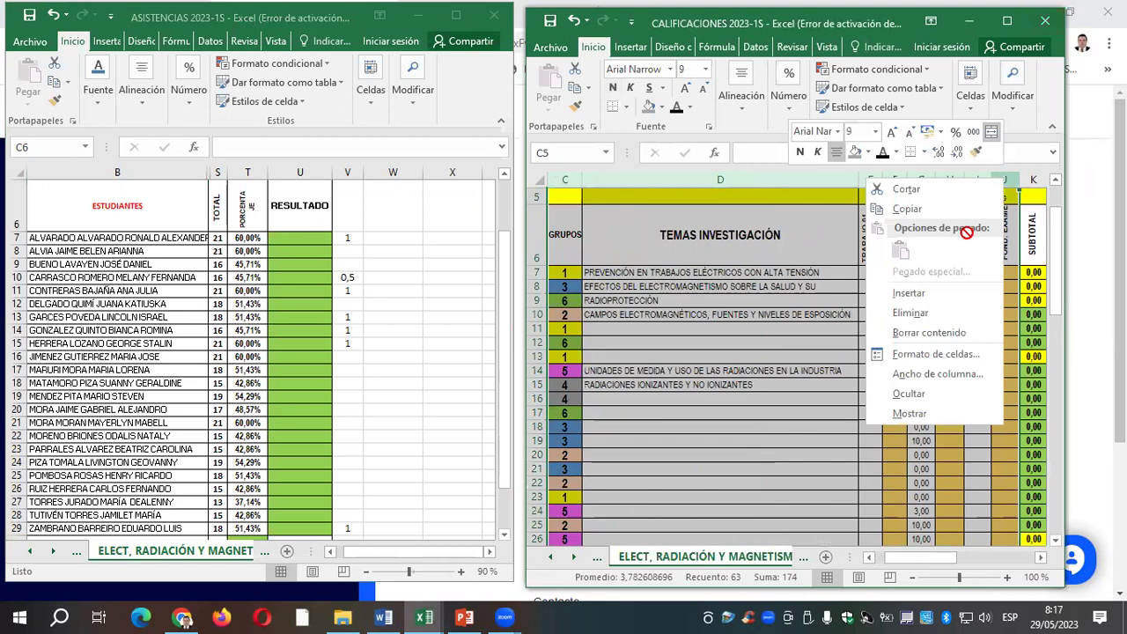
pyautogui.click(918, 394)
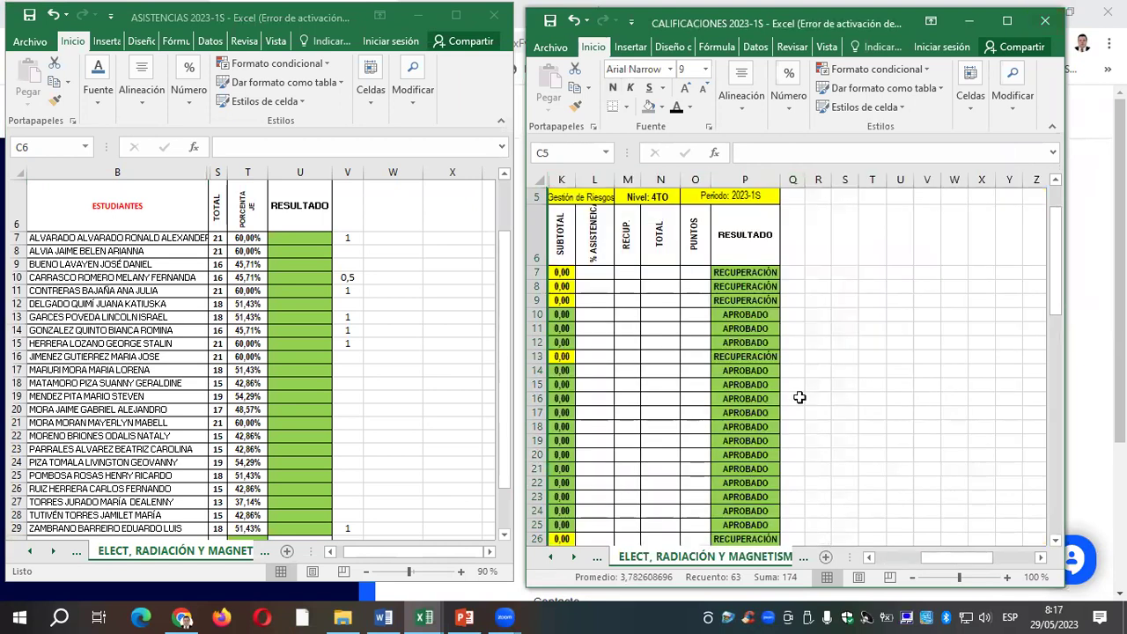
pyautogui.click(867, 557)
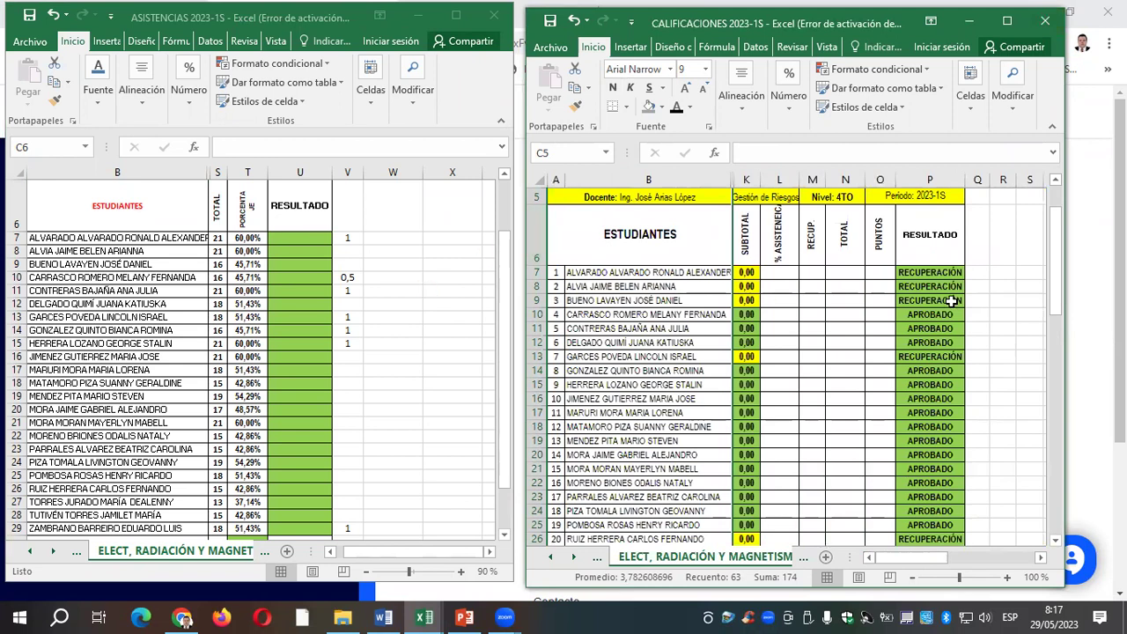
# Step: Enter the extra points in column Q of the grades sheet: 1 in Q7, 0,5 in Q10 and 1 in Q11
pyautogui.click(979, 270)
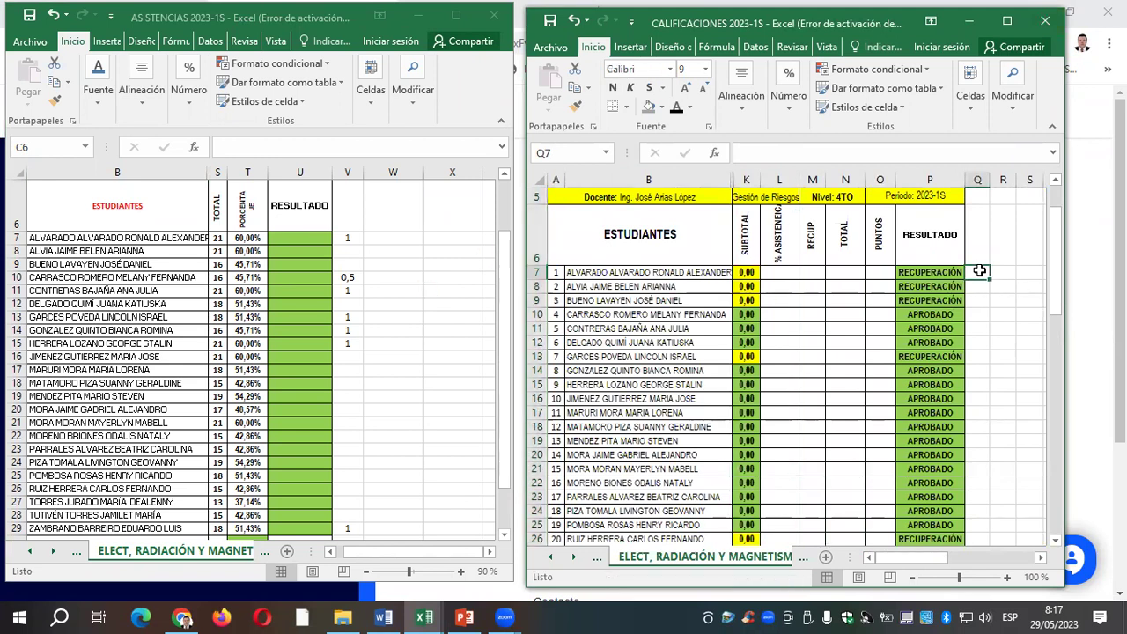
pyautogui.write('1')
pyautogui.press('Down')
pyautogui.press('Down')
pyautogui.write('0,5')
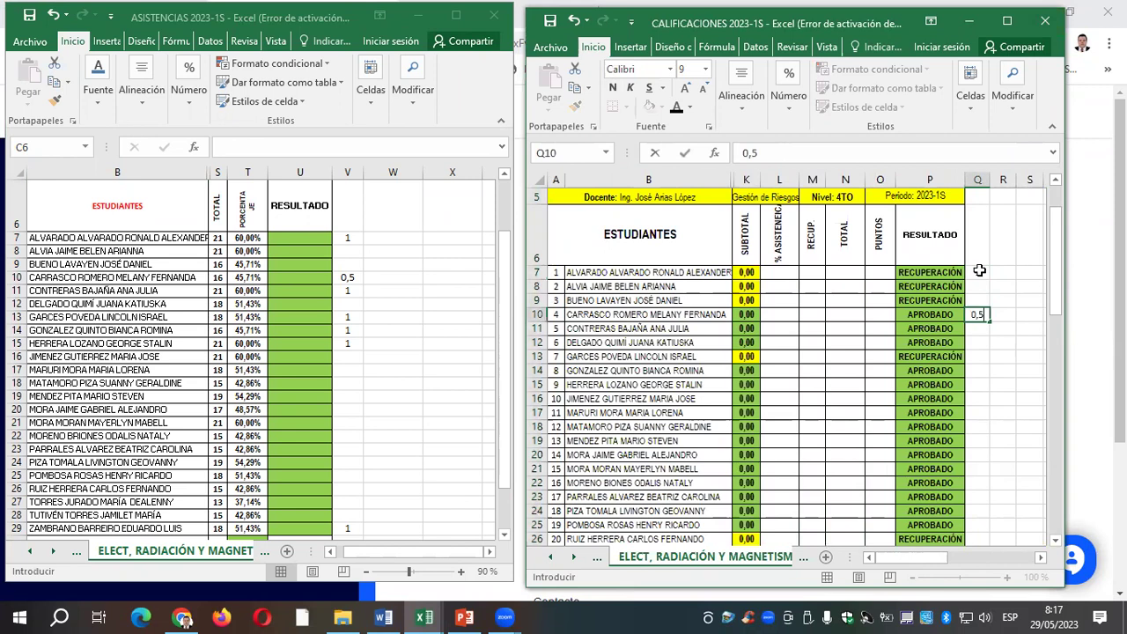
pyautogui.press('Return')
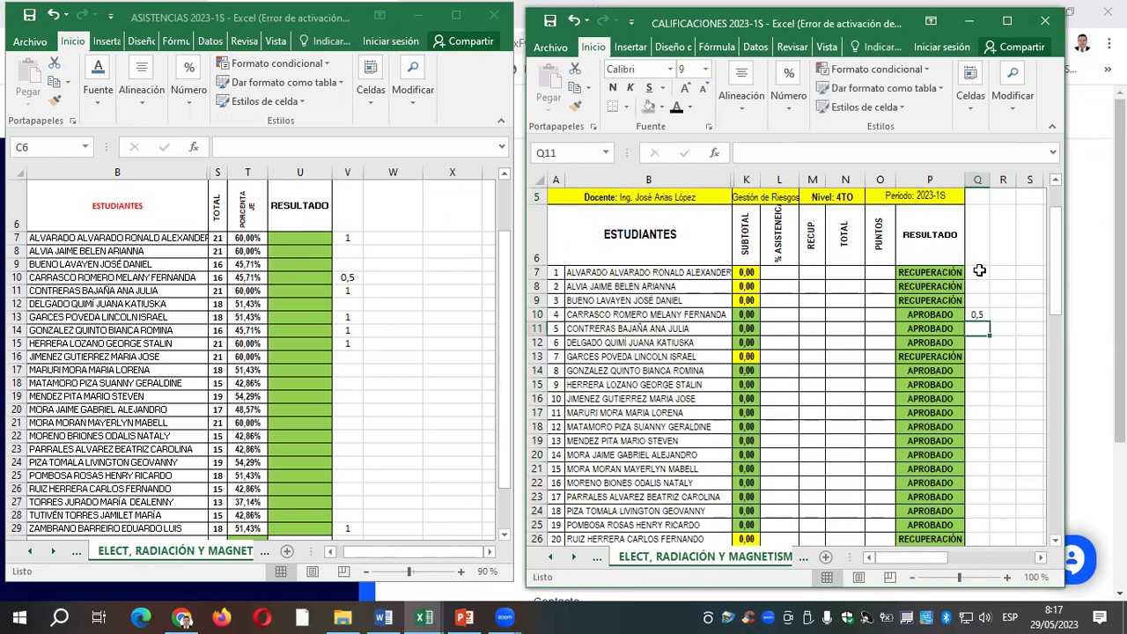
pyautogui.write('1')
pyautogui.press('Return')
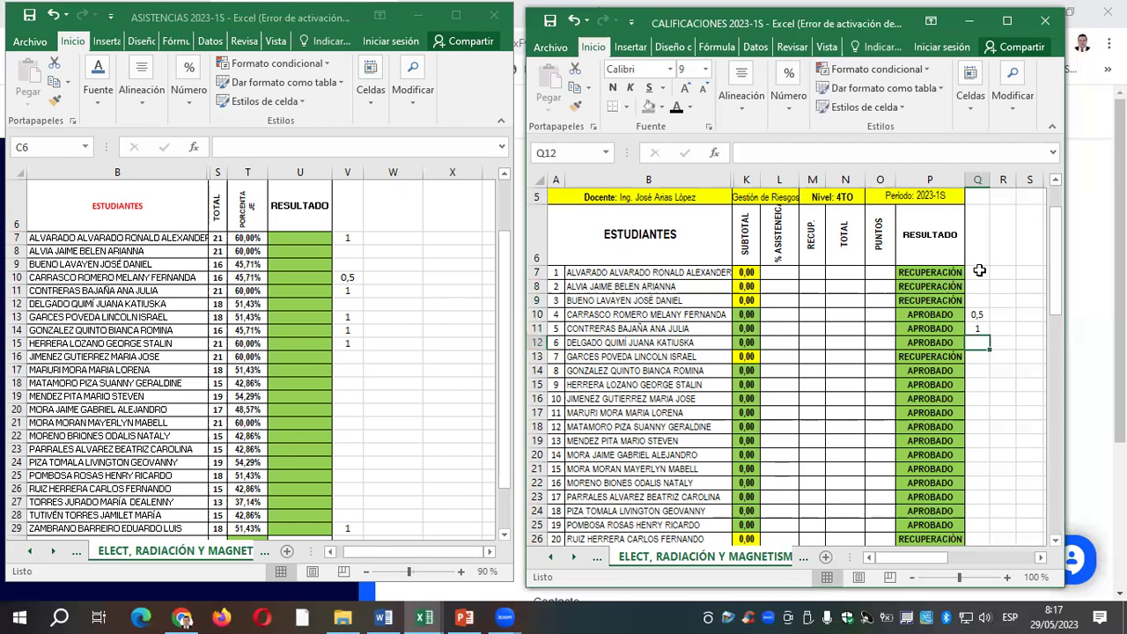
# Step: Enter 1 extra point in each of Q13, Q14 and Q15 of the grades sheet
pyautogui.press('Return')
pyautogui.write('1')
pyautogui.press('Return')
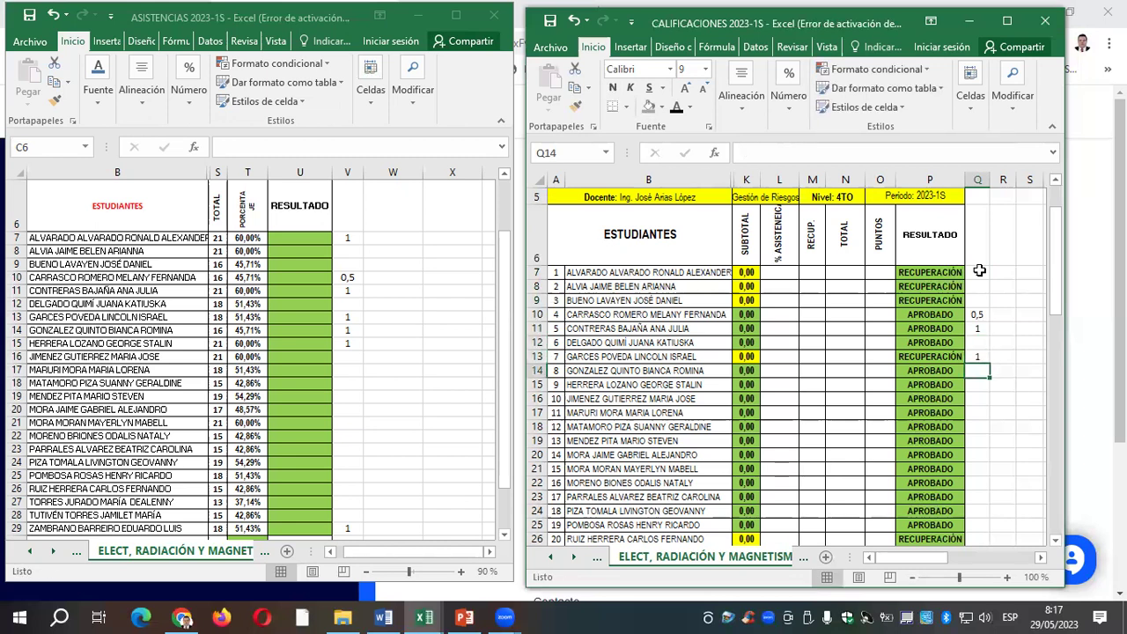
pyautogui.write('1')
pyautogui.press('Return')
pyautogui.write('1')
pyautogui.press('Return')
# Step: Enter 1 in Q29 for the last student of the ELECT, RADIACIÓN Y MAGNETISMO grades
pyautogui.press('Down')
pyautogui.press('Down')
pyautogui.press('Down')
pyautogui.press('Down')
pyautogui.press('Down')
pyautogui.press('Down')
pyautogui.press('Down')
pyautogui.press('Down')
pyautogui.press('Down')
pyautogui.press('Down')
pyautogui.press('Down')
pyautogui.press('Down')
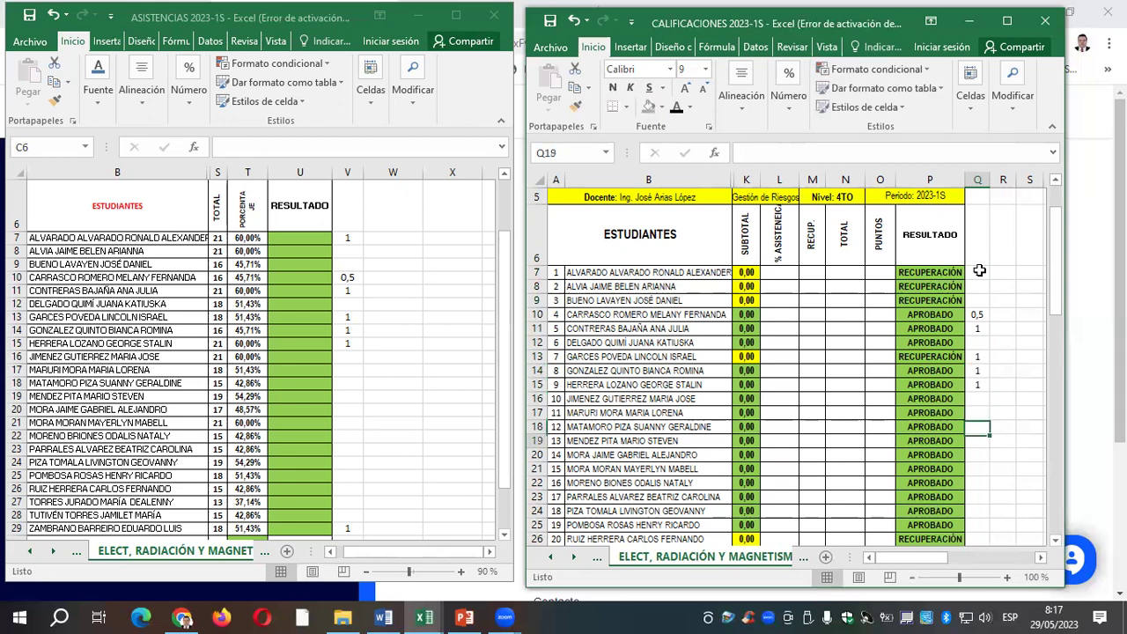
pyautogui.press('Down')
pyautogui.write('1')
pyautogui.press('Return')
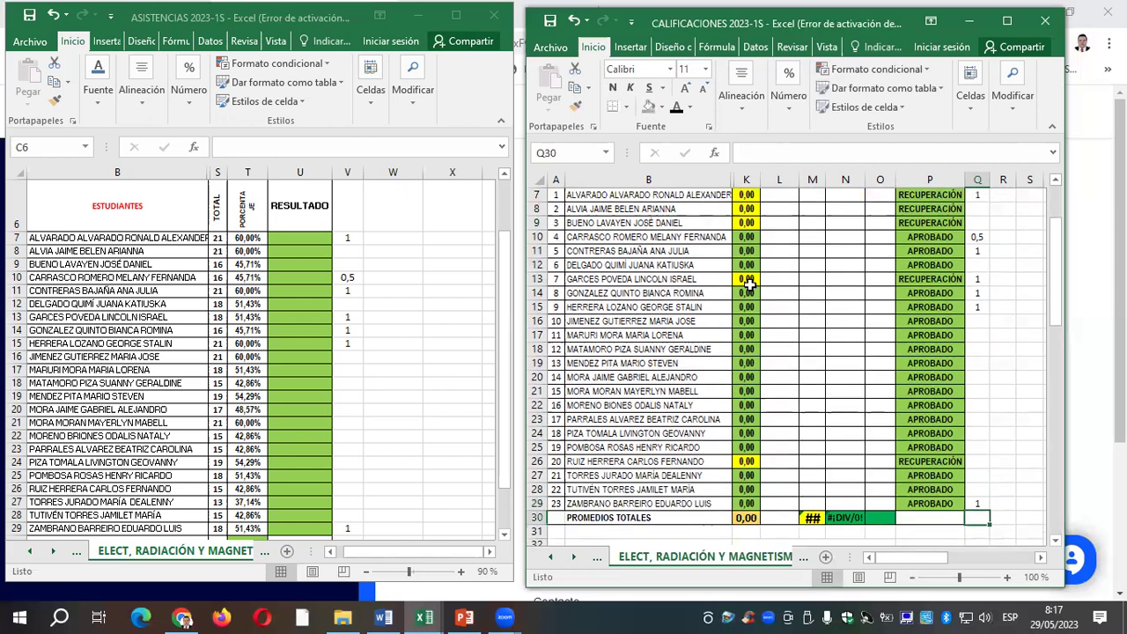
# Step: Clear the transferred points from V7:V29 of the attendance sheet
pyautogui.moveTo(347, 238); pyautogui.dragTo(351, 528)
pyautogui.press('Delete')
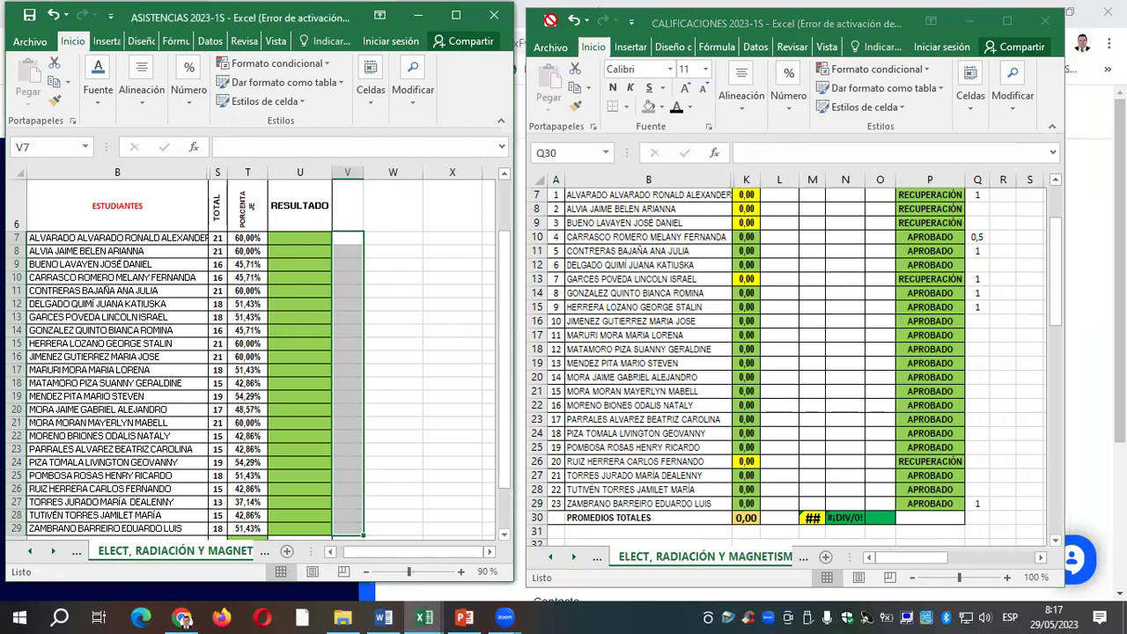
# Step: Maximize the grades workbook and unhide columns C to J between the student names and the subtotal
pyautogui.click(1007, 20)
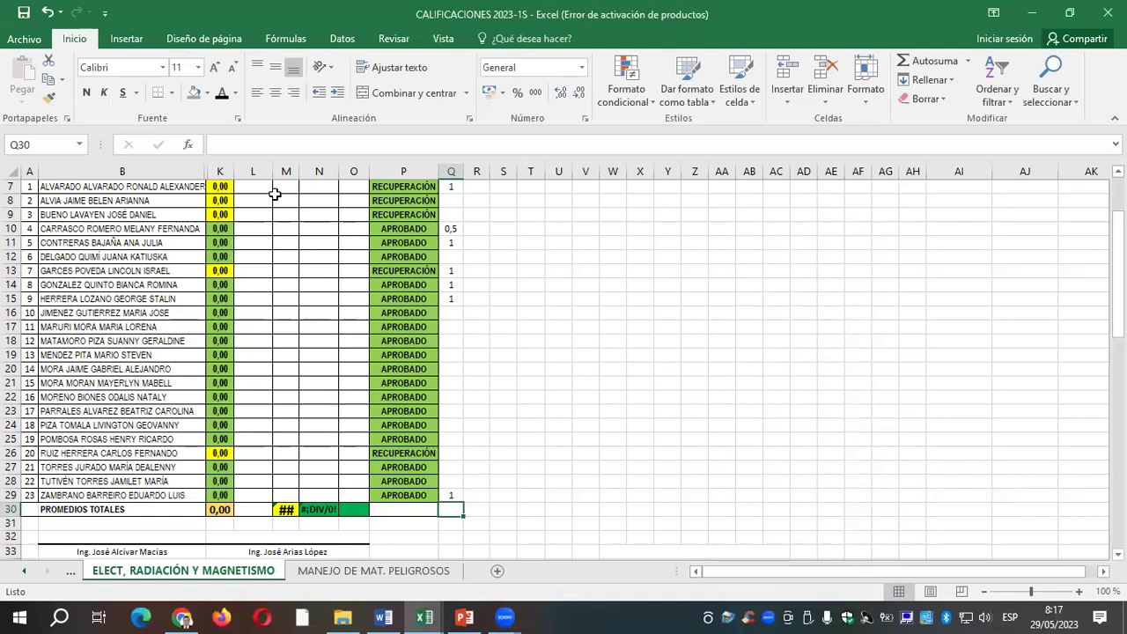
pyautogui.moveTo(122, 171); pyautogui.dragTo(218, 167)
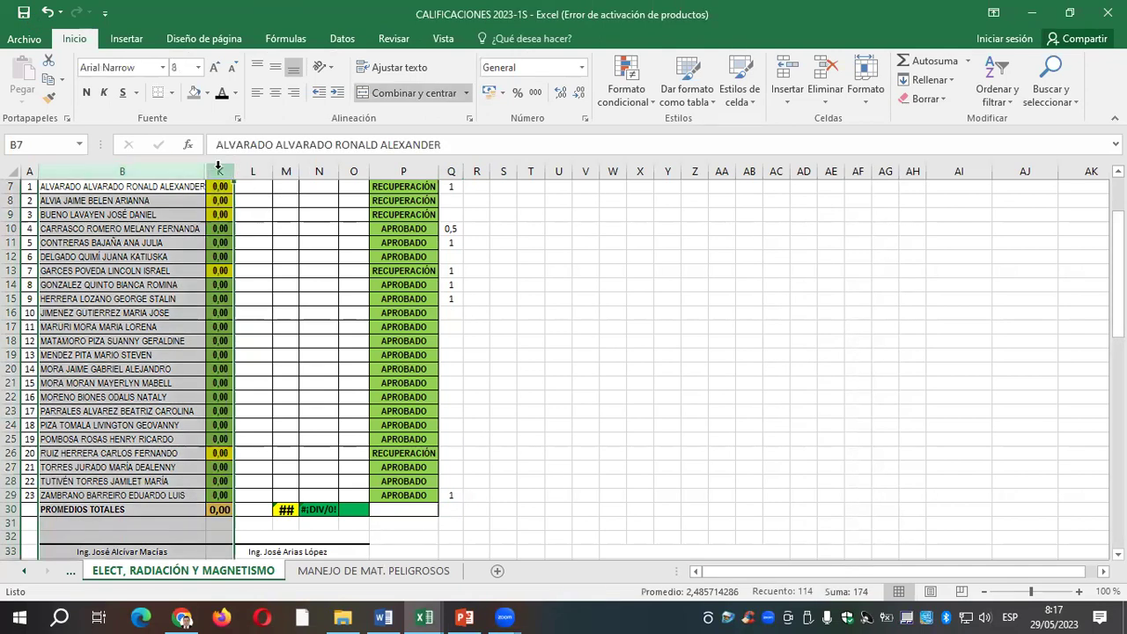
pyautogui.rightClick(219, 167)
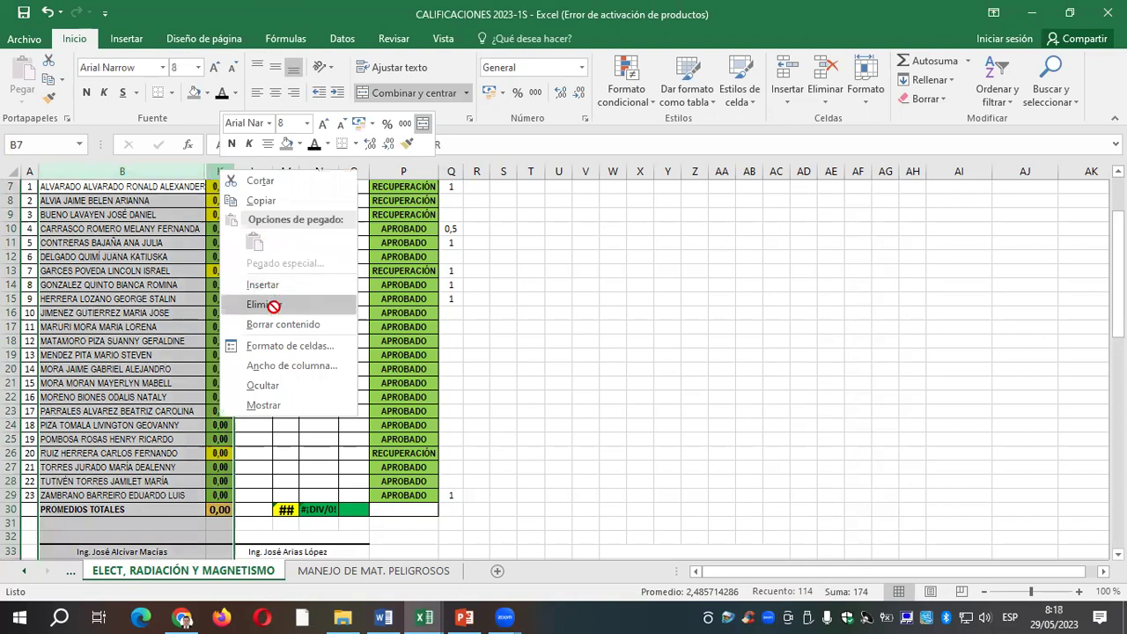
pyautogui.click(272, 404)
pyautogui.click(1053, 228)
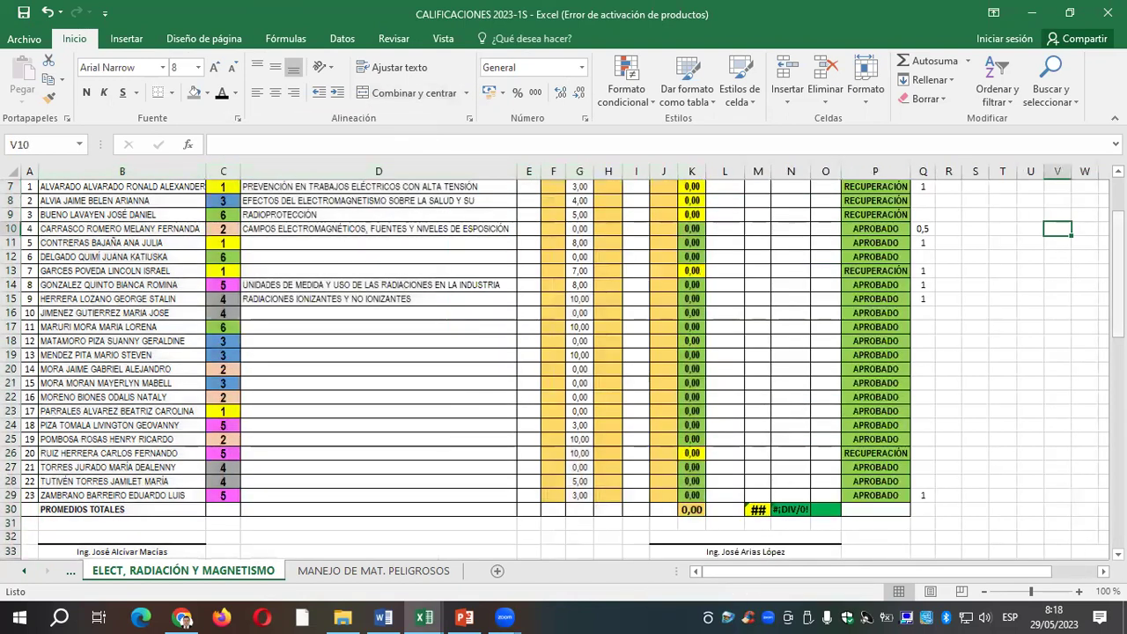
# Step: Review the research topics assigned to the groups in the TEMAS INVESTIGACIÓN column, including the full wording of the longer titles
pyautogui.scroll(2, 1052, 228)
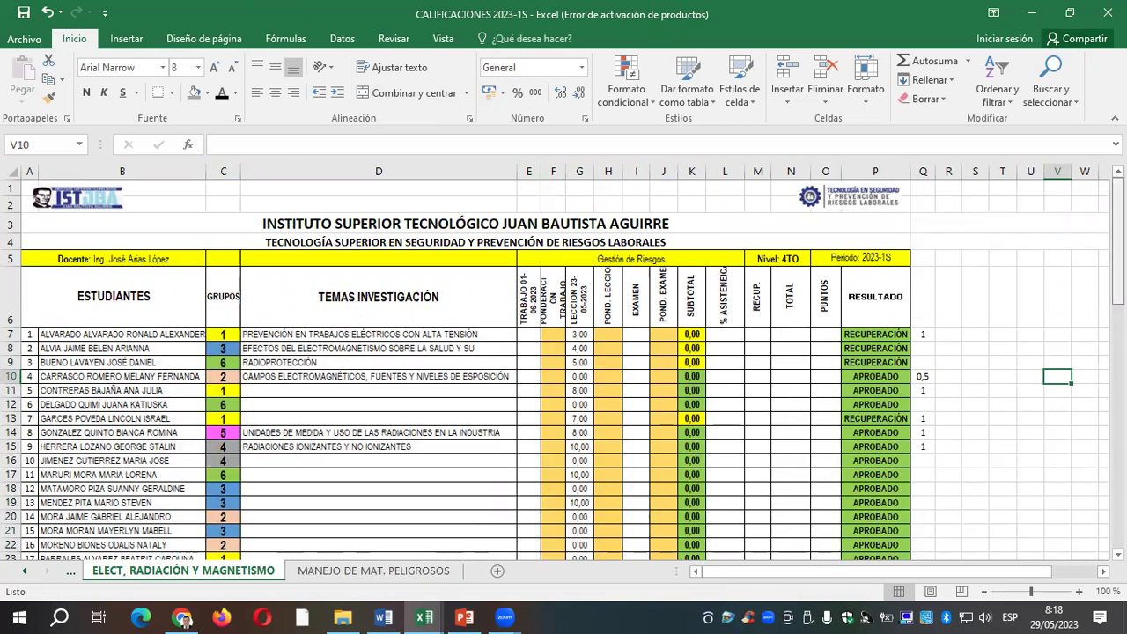
pyautogui.scroll(-1, 428, 316)
pyautogui.click(428, 315)
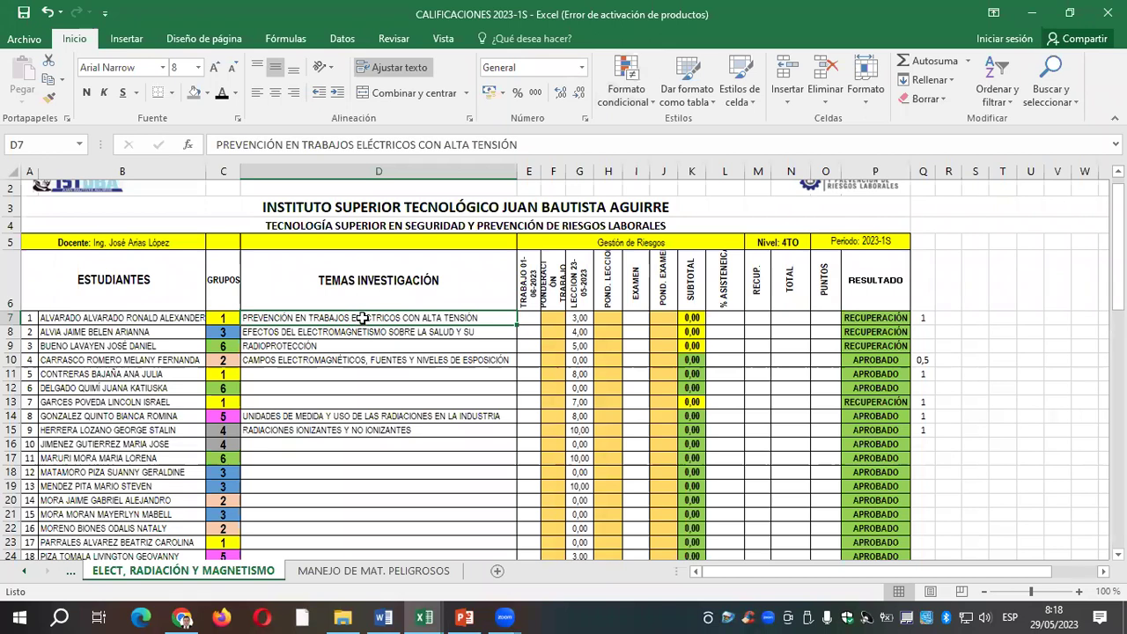
pyautogui.click(322, 359)
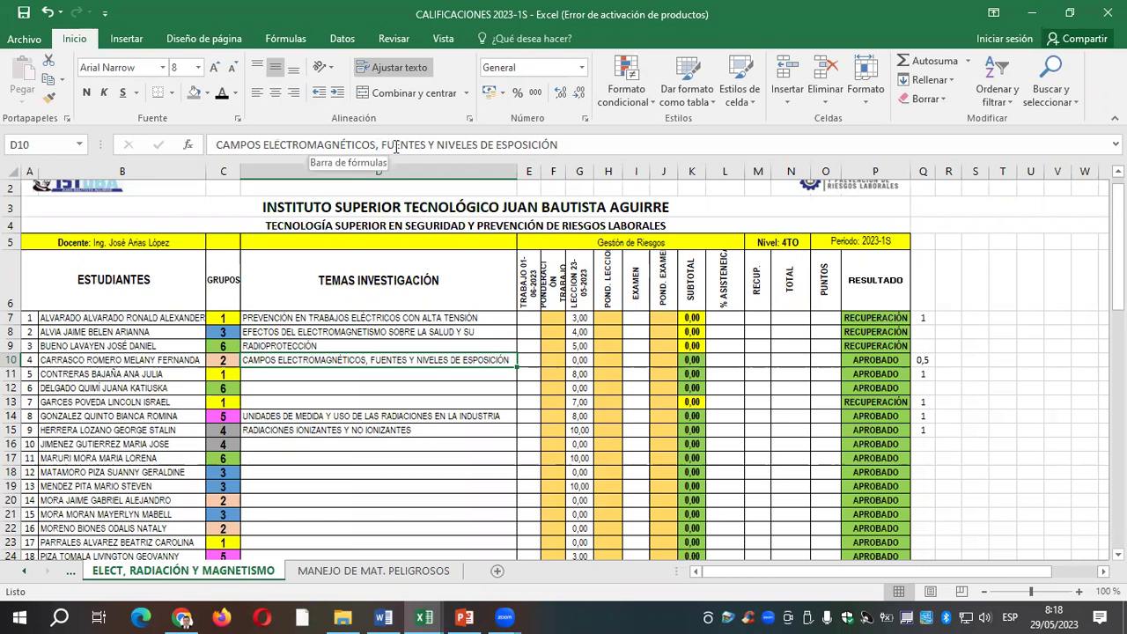
pyautogui.moveTo(382, 144); pyautogui.dragTo(426, 145)
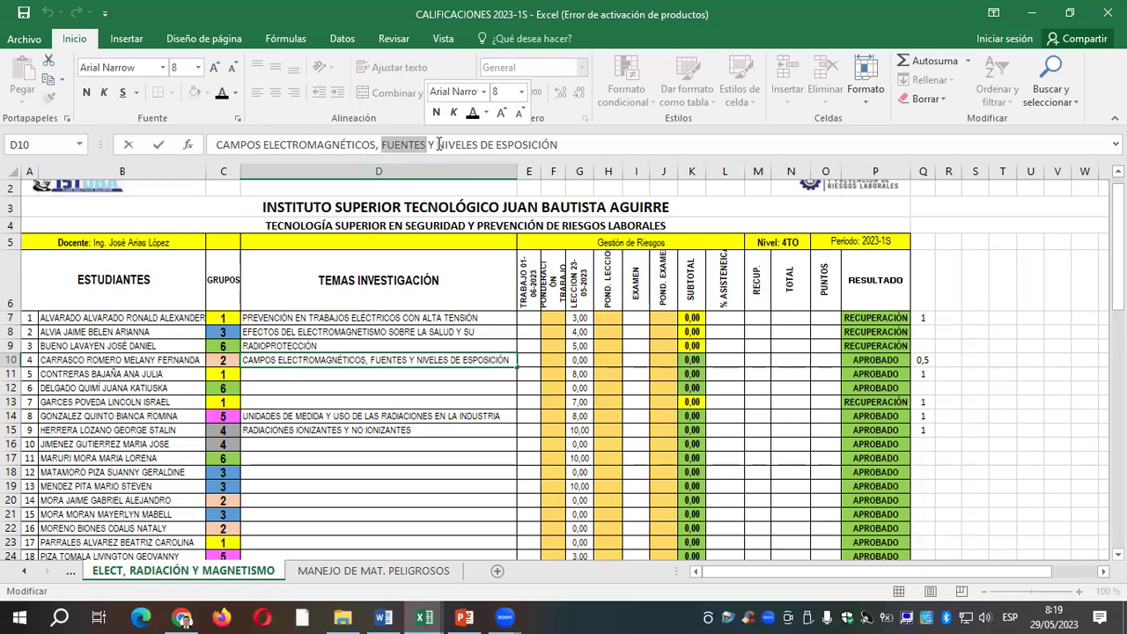
pyautogui.moveTo(437, 145); pyautogui.dragTo(557, 147)
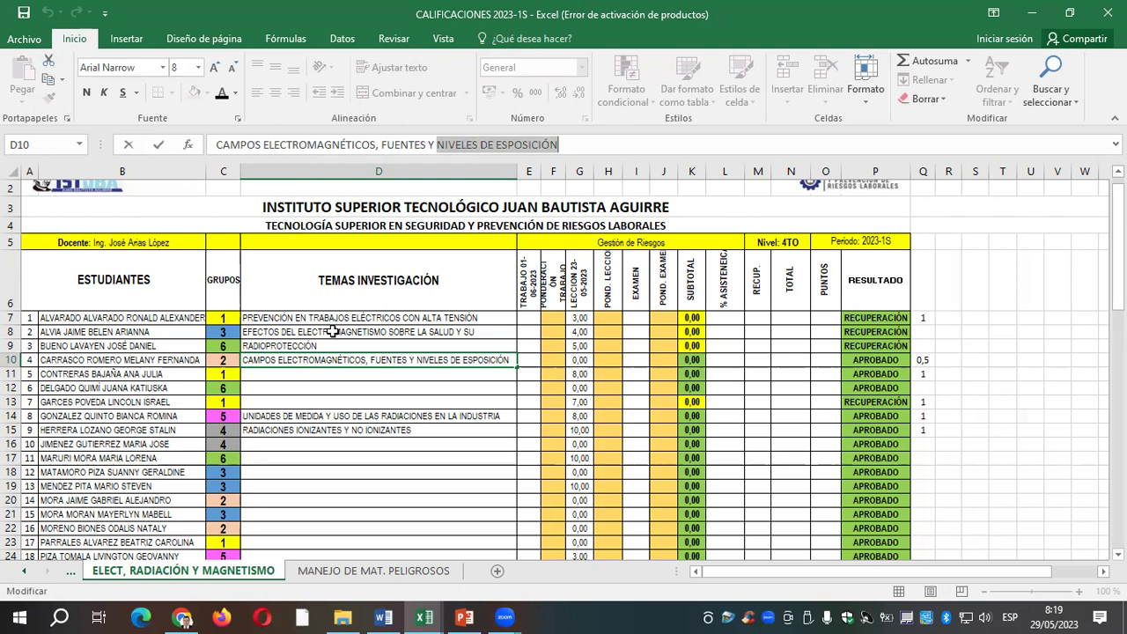
pyautogui.click(333, 333)
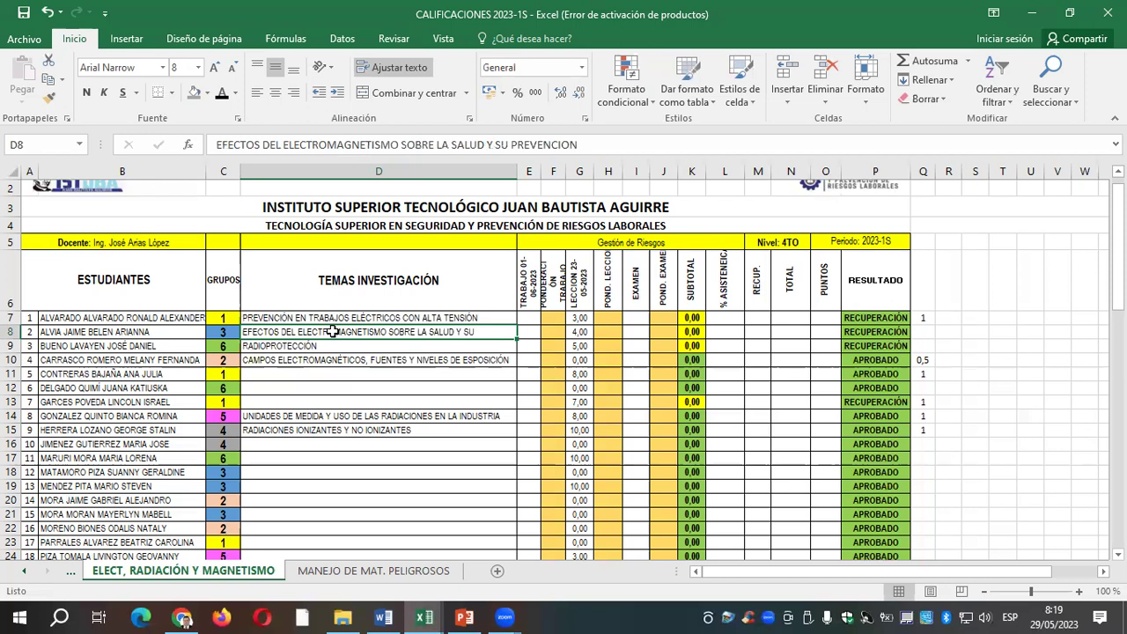
pyautogui.click(281, 431)
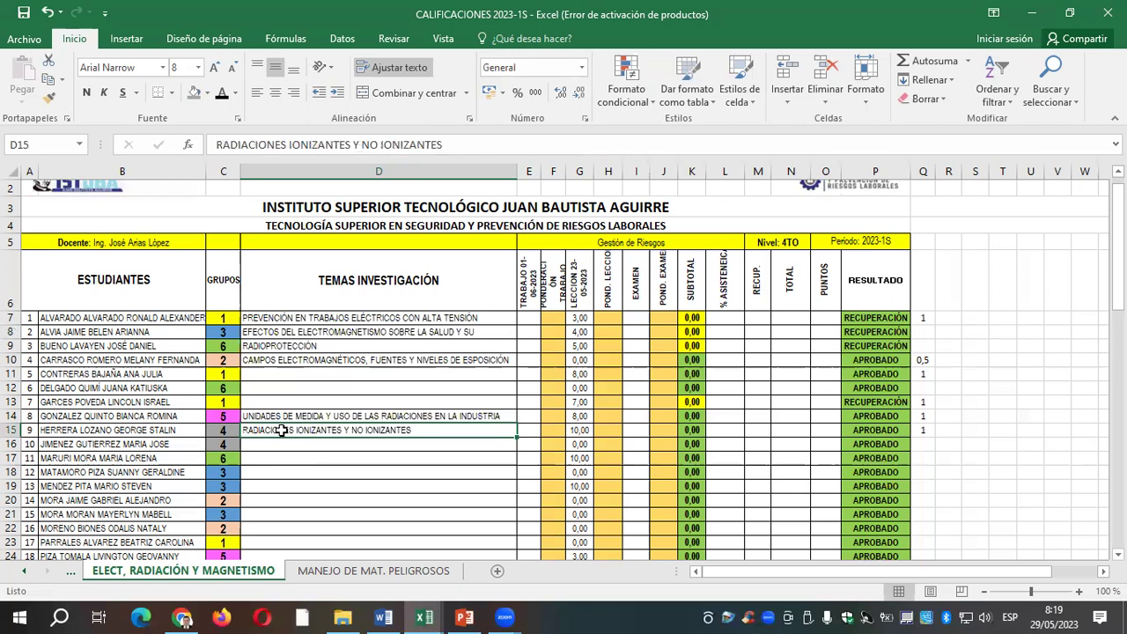
pyautogui.moveTo(1118, 246); pyautogui.dragTo(1118, 258)
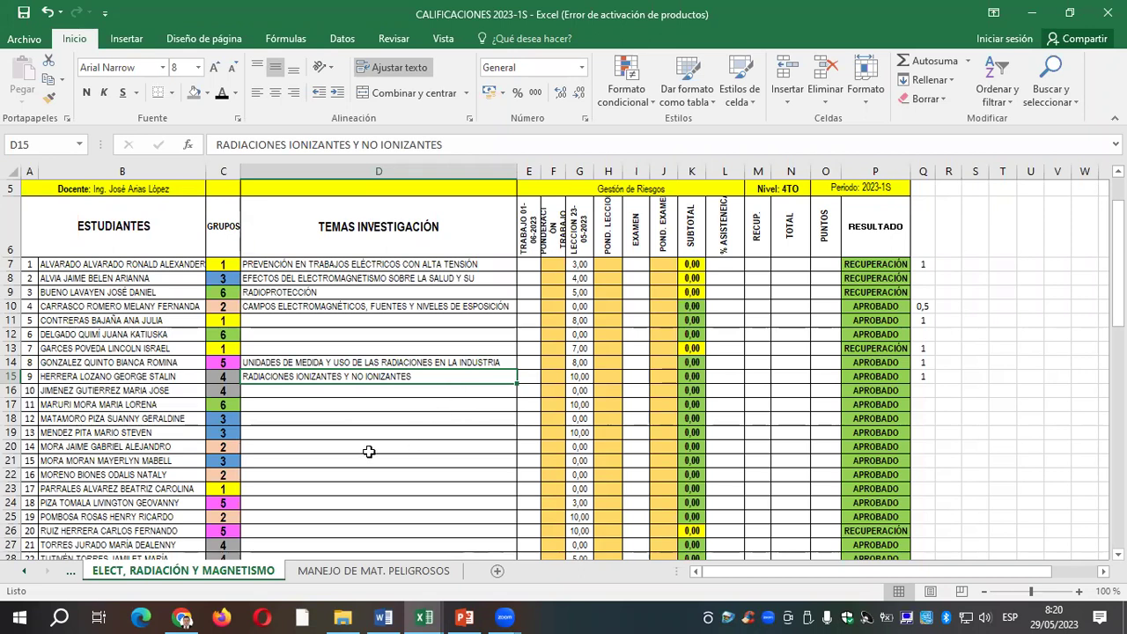
pyautogui.click(304, 362)
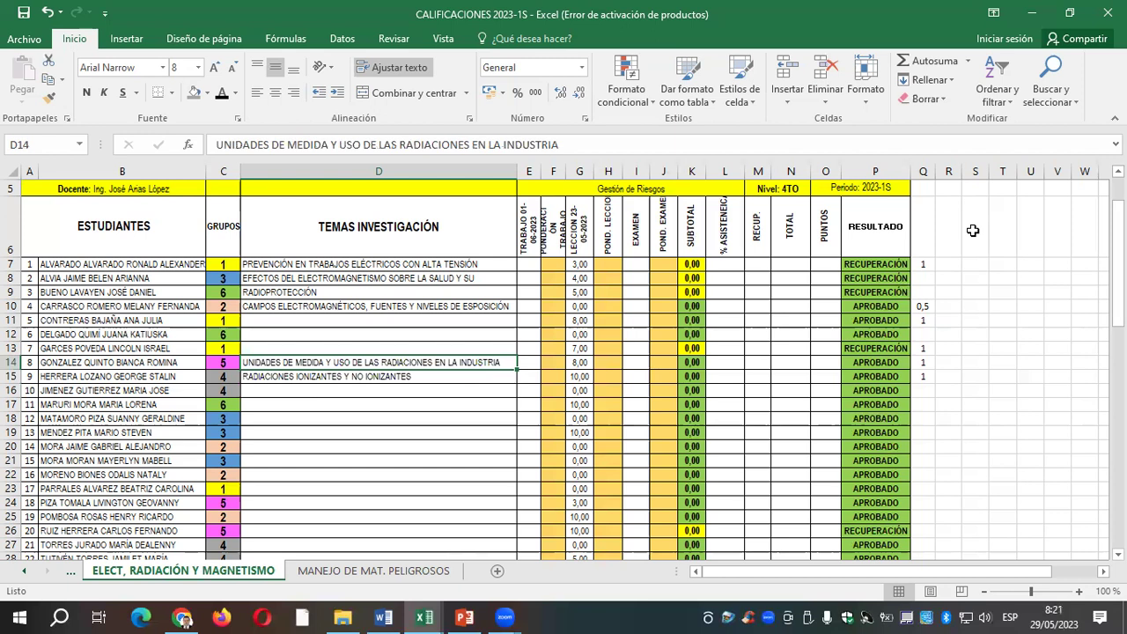
pyautogui.click(338, 294)
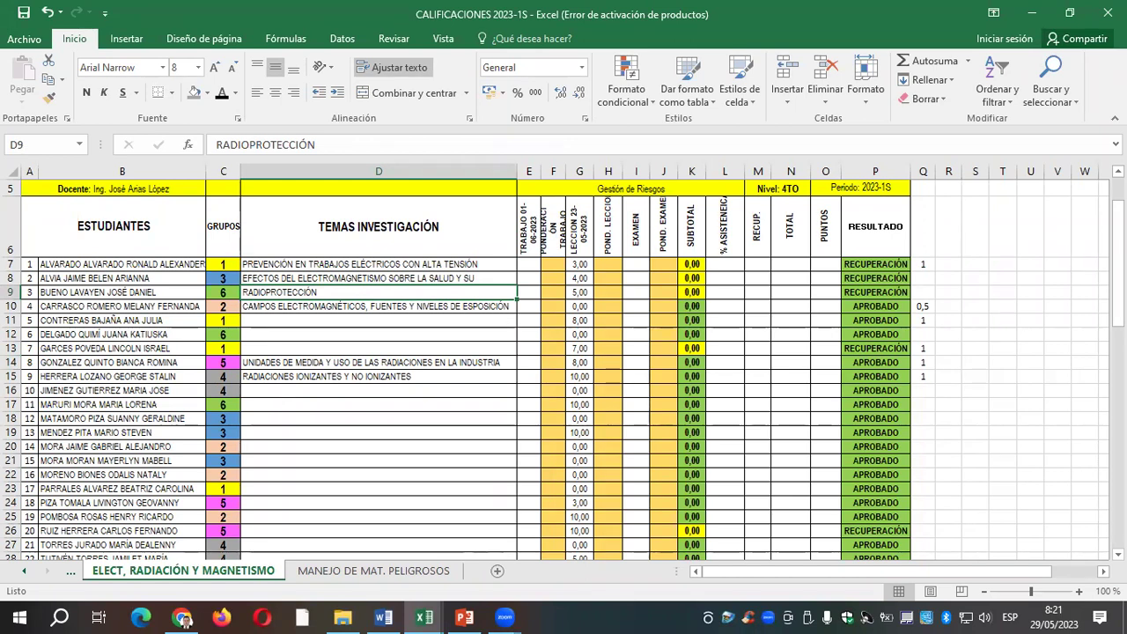
pyautogui.moveTo(1118, 264)
pyautogui.mouseDown()
pyautogui.moveTo(1119, 290)
pyautogui.moveTo(1118, 269)
pyautogui.mouseUp()
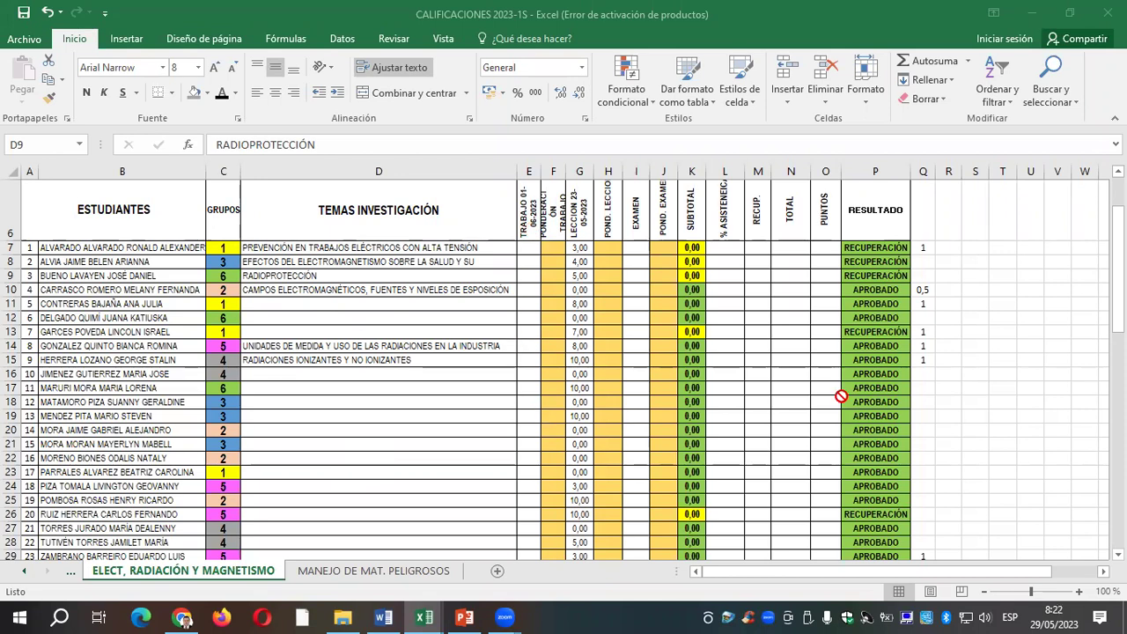
# Step: Change the assignment heading in E6 to TRABAJO 02-06-2023
pyautogui.click(530, 214)
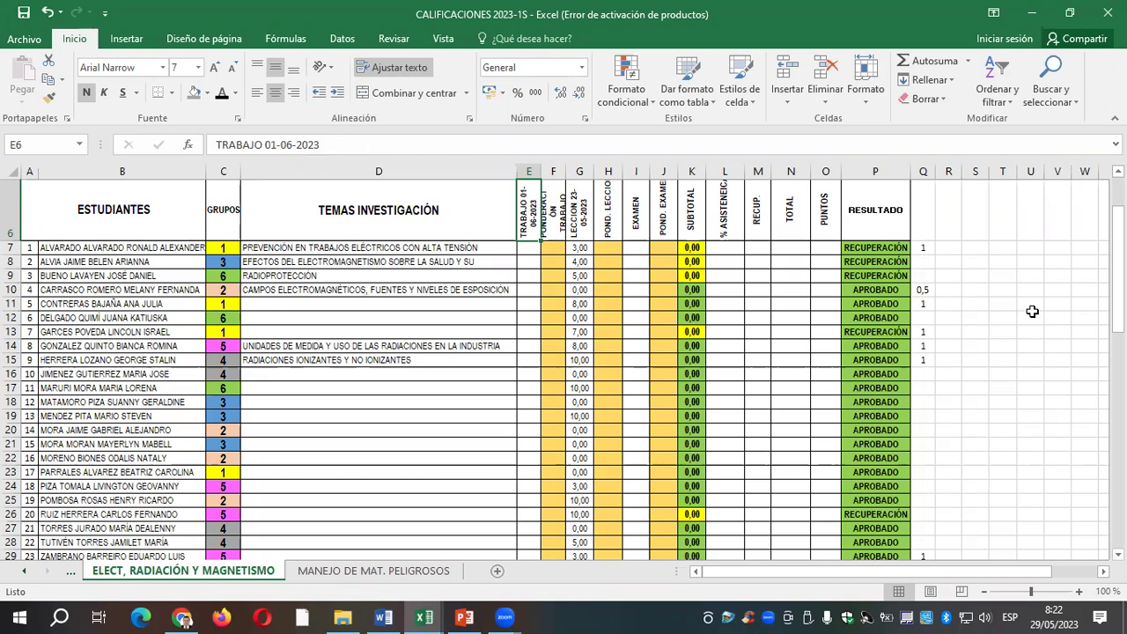
pyautogui.click(272, 144)
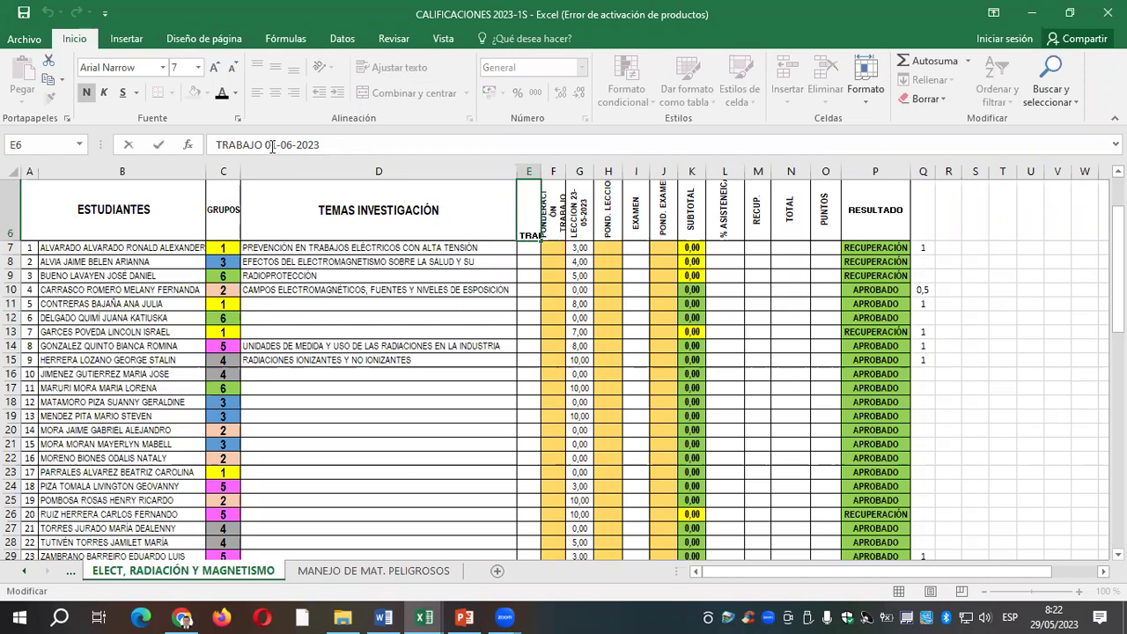
pyautogui.press('Delete')
pyautogui.write('2')
pyautogui.press('Return')
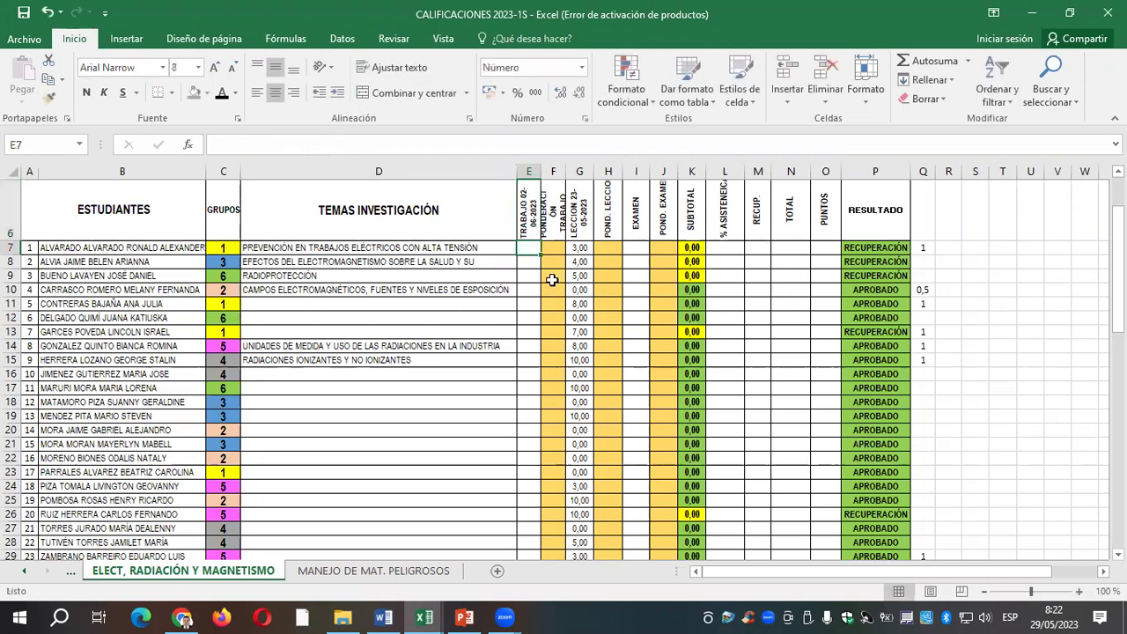
pyautogui.press('Up')
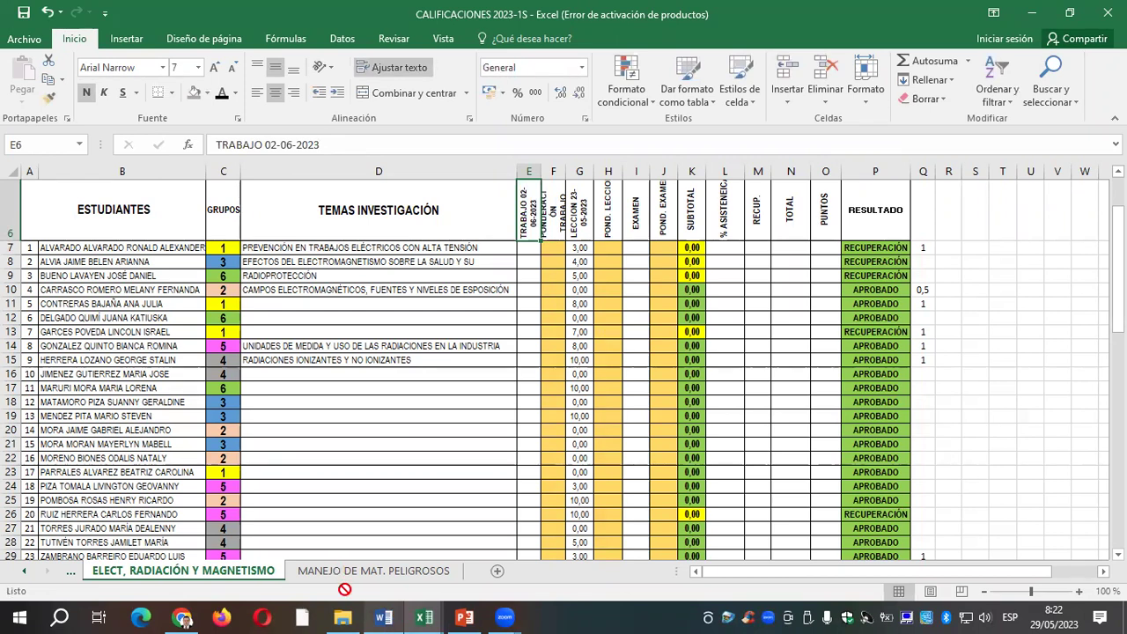
# Step: Unhide columns C to L between the student names and the RECUP. column in the MANEJO DE MAT. PELIGROSOS sheet
pyautogui.click(373, 570)
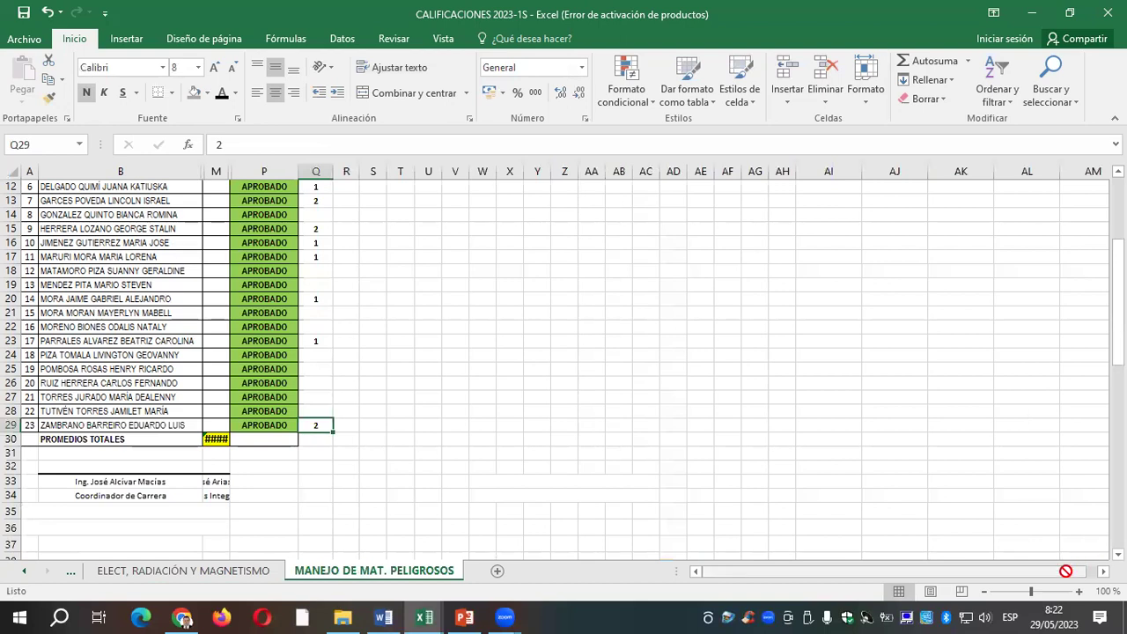
pyautogui.click(1118, 171)
pyautogui.scroll(3, 563, 370)
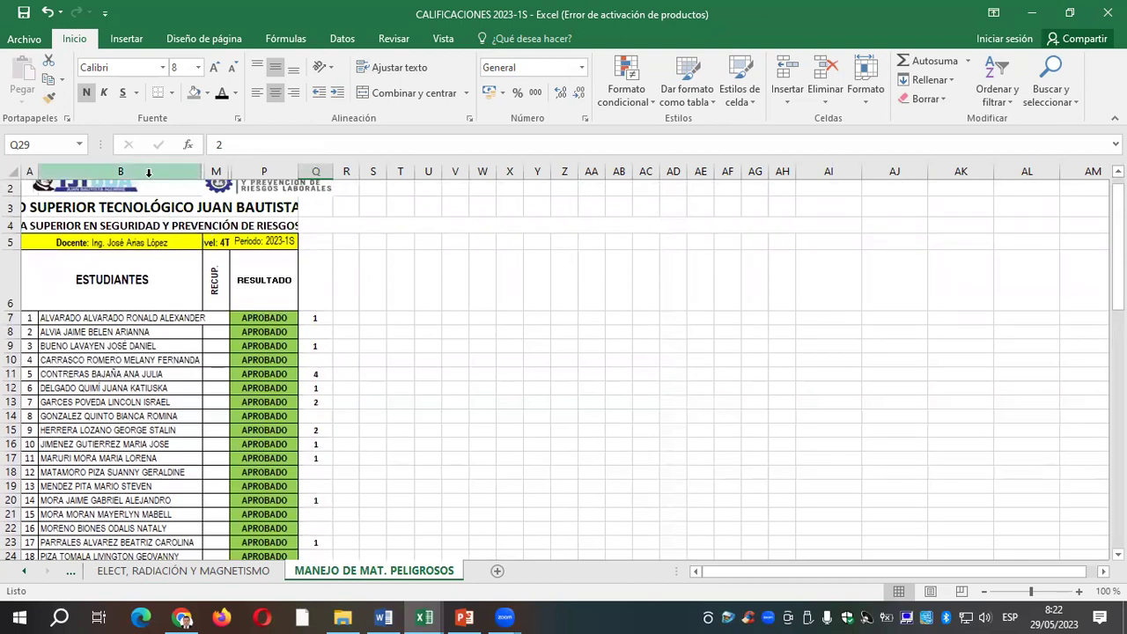
pyautogui.moveTo(148, 172); pyautogui.dragTo(216, 164)
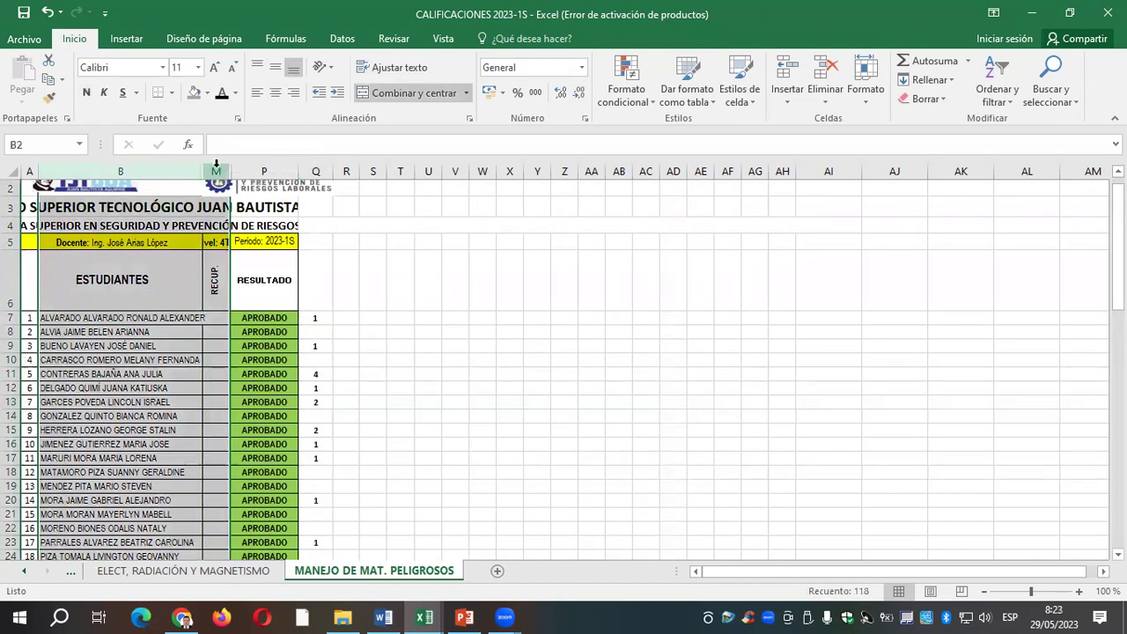
pyautogui.rightClick(216, 165)
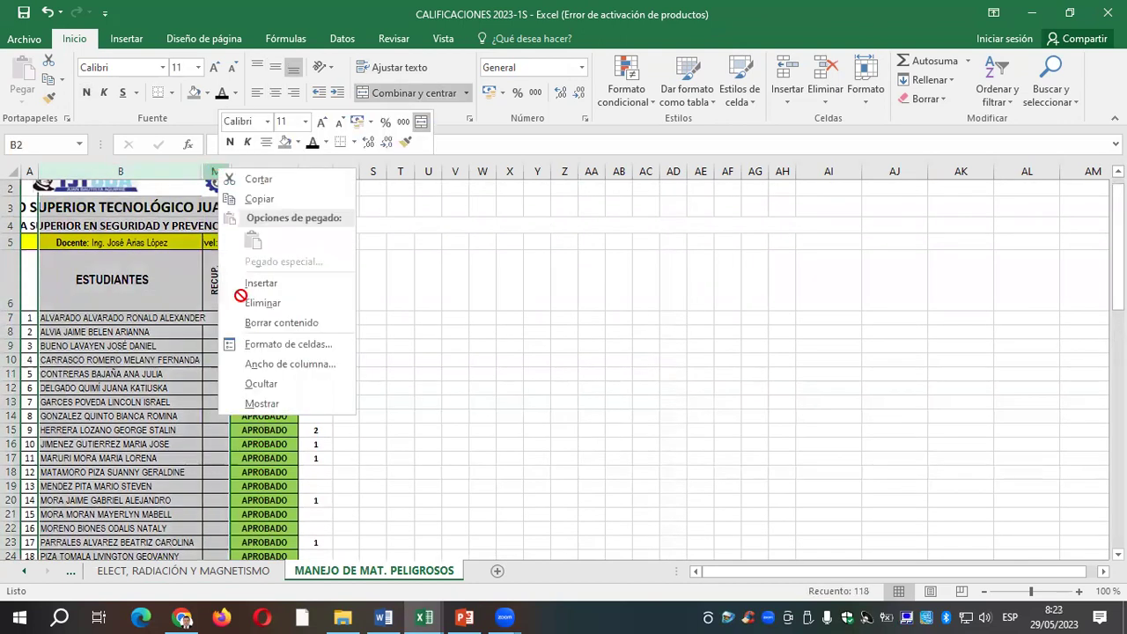
pyautogui.click(258, 403)
pyautogui.click(982, 332)
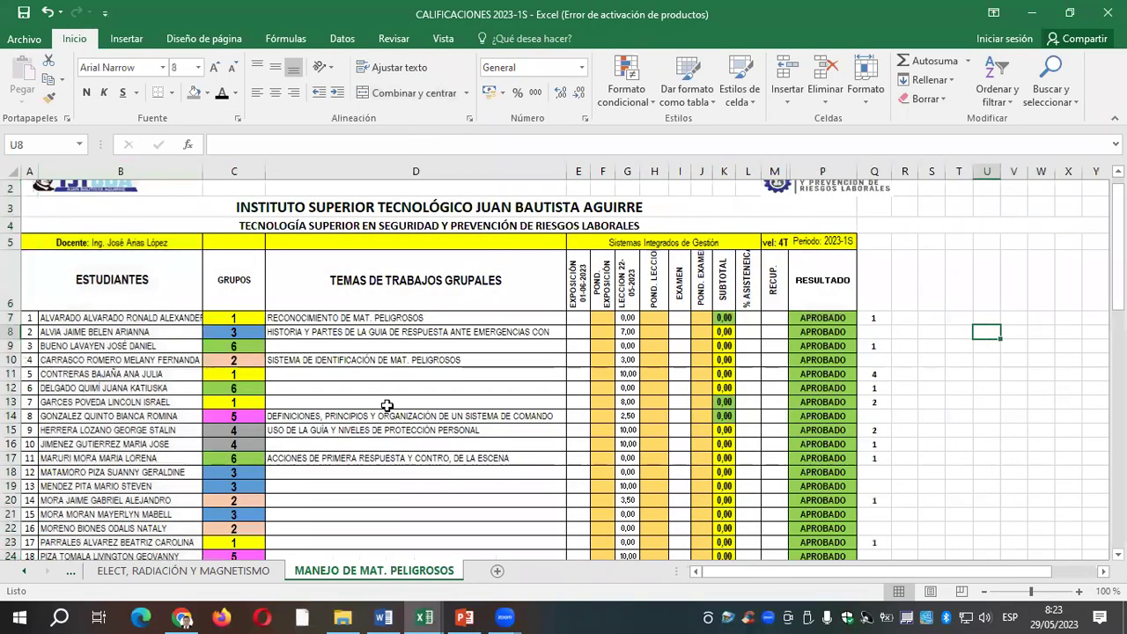
# Step: Review the topics assigned to the groups in the TEMAS DE TRABAJOS GRUPALES column, including the full wording of the longer titles
pyautogui.click(428, 317)
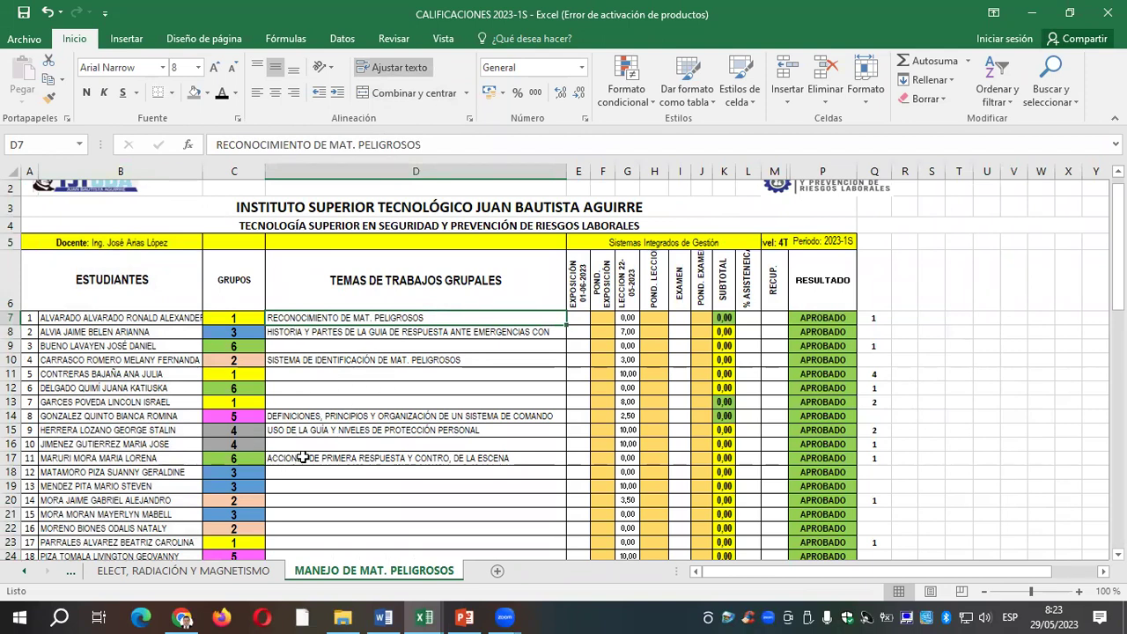
pyautogui.click(310, 362)
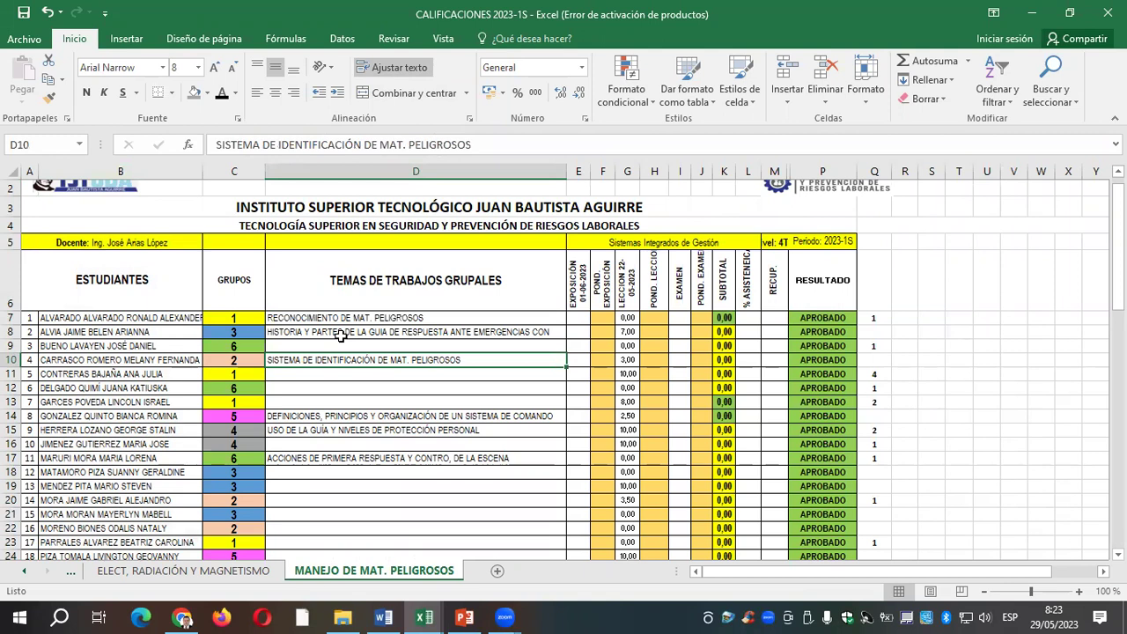
pyautogui.click(550, 334)
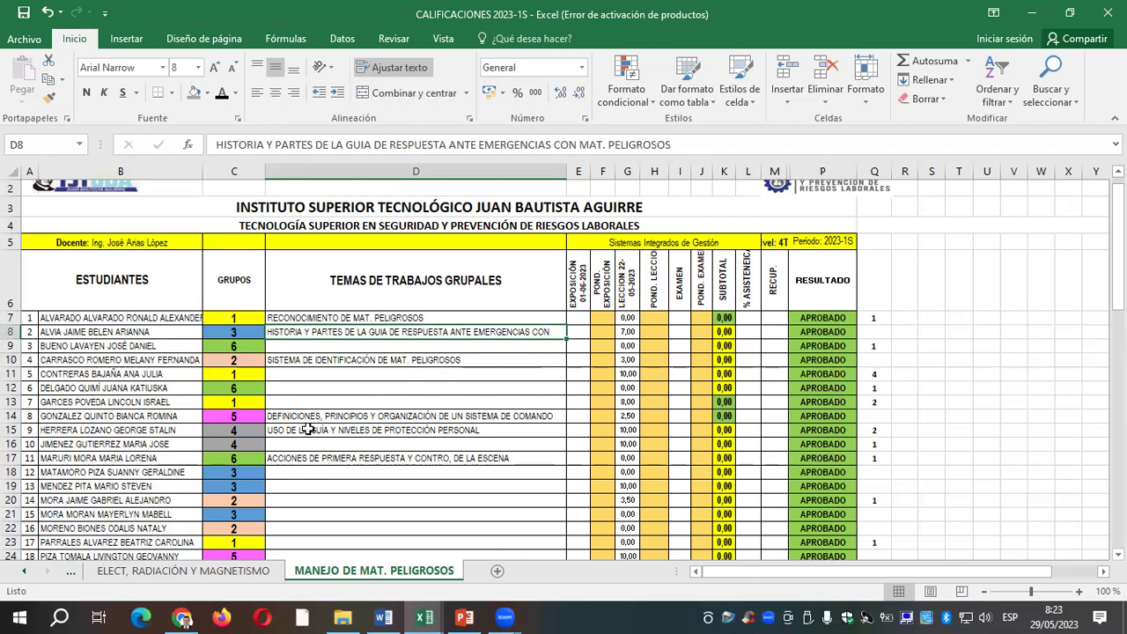
pyautogui.click(495, 430)
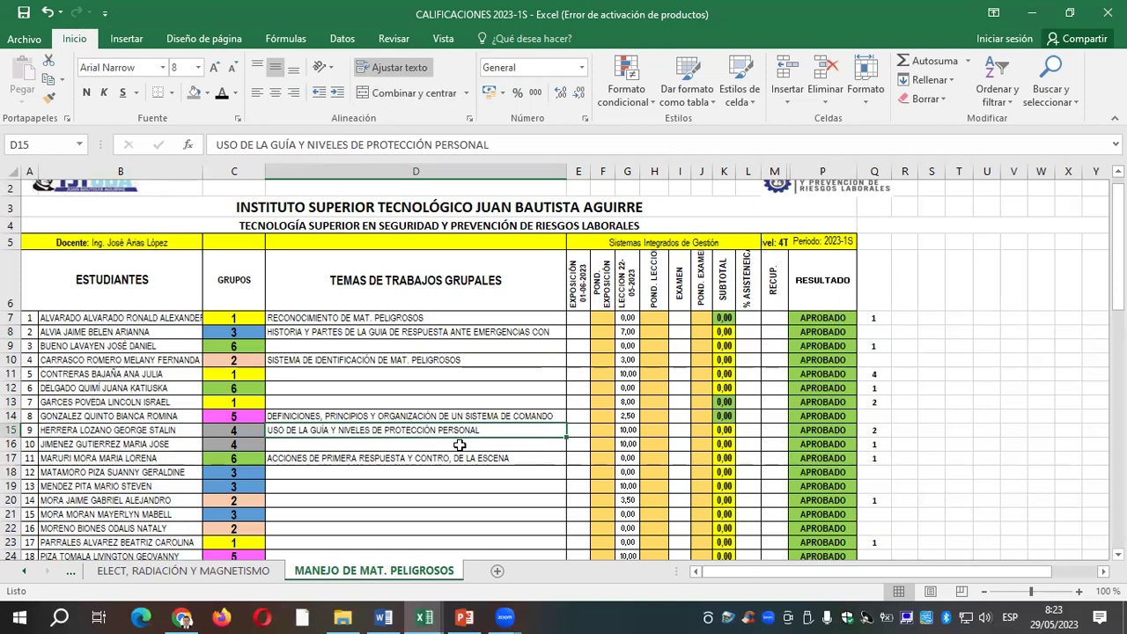
pyautogui.click(336, 416)
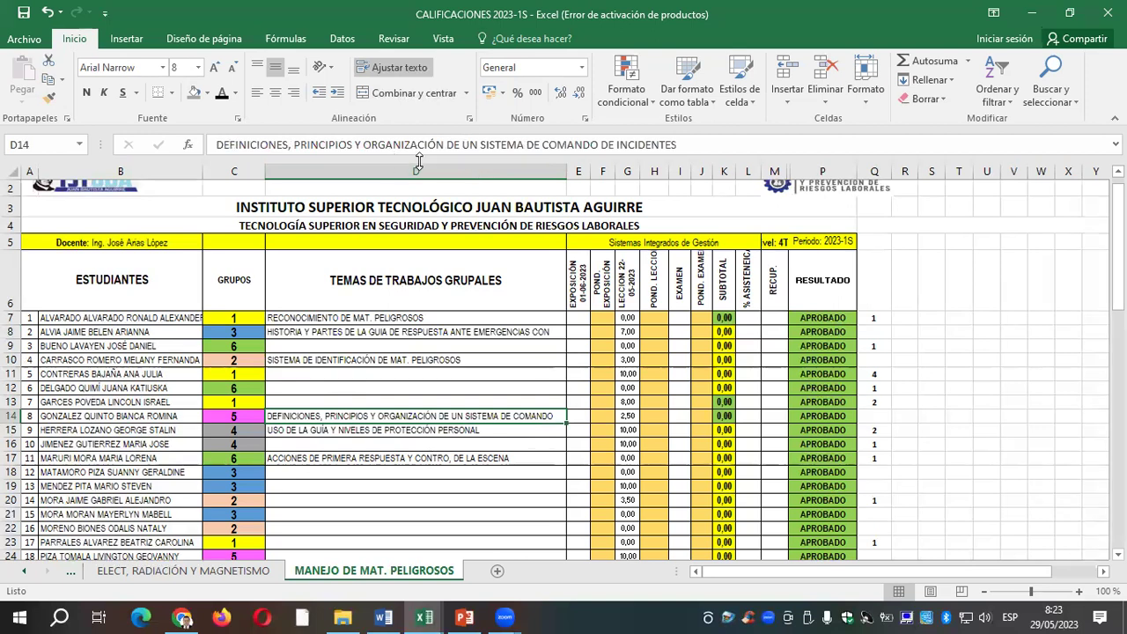
pyautogui.click(690, 144)
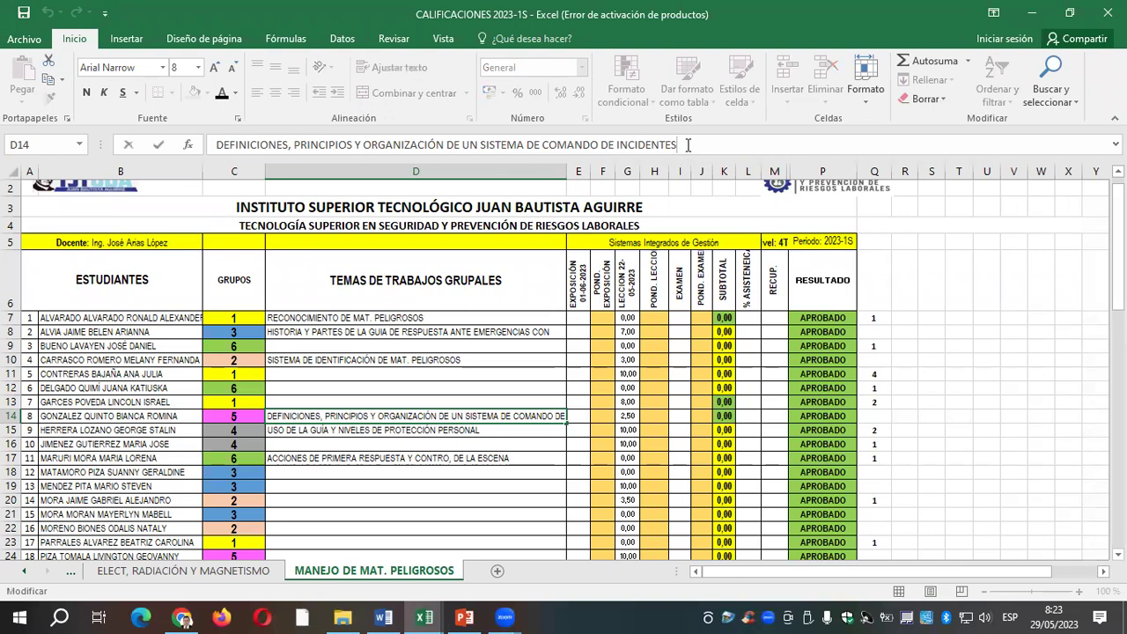
# Step: Correct the group 6 topic in D17 to ACCIONES DE PRIMERA RESPUESTA Y CONTROL DE LA ESCENA
pyautogui.click(395, 458)
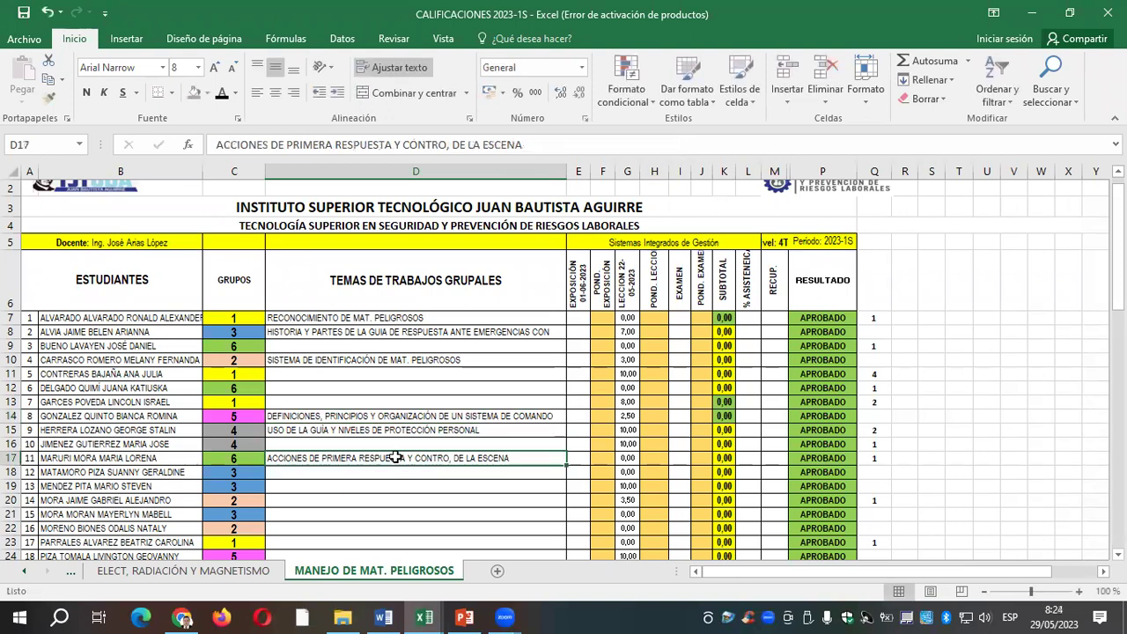
pyautogui.click(450, 145)
pyautogui.press('BackSpace')
pyautogui.write('L')
pyautogui.press('Return')
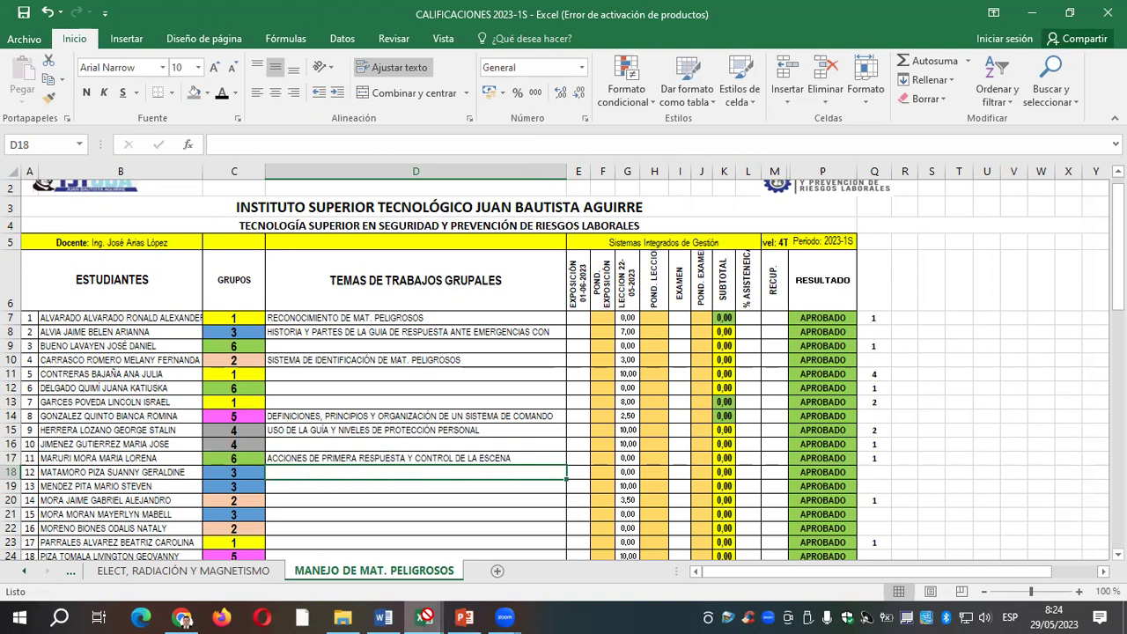
# Step: Open the Word document Programa Vinculacion TSPRL 22-05-2023 and go to its weekly activities table near the end, at a reduced zoom
pyautogui.click(343, 618)
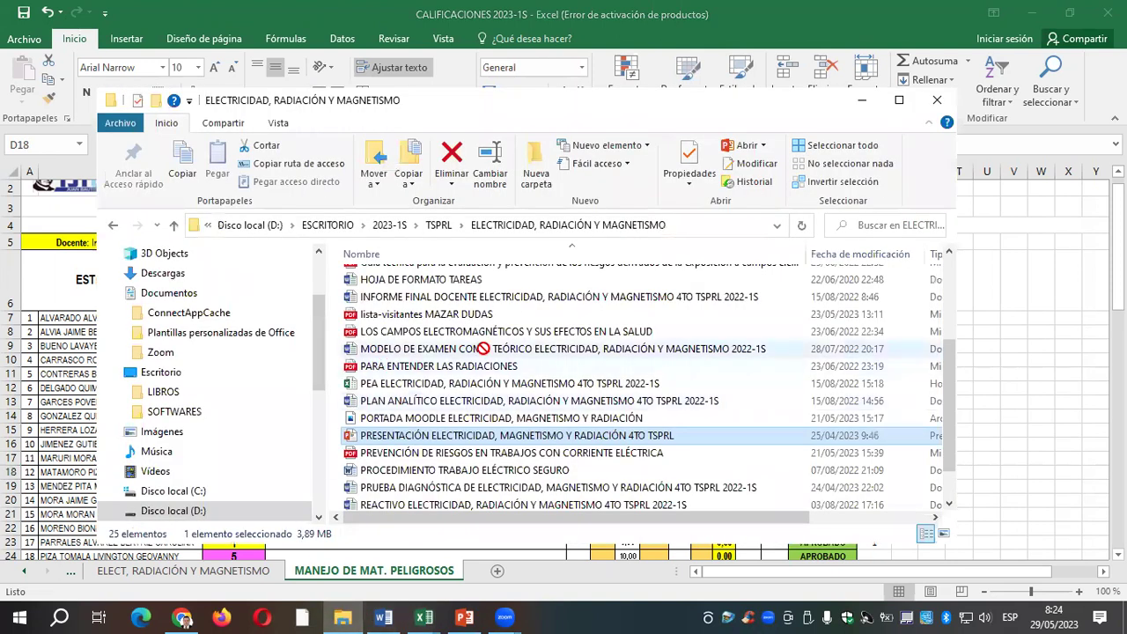
pyautogui.moveTo(948, 369); pyautogui.dragTo(548, 483)
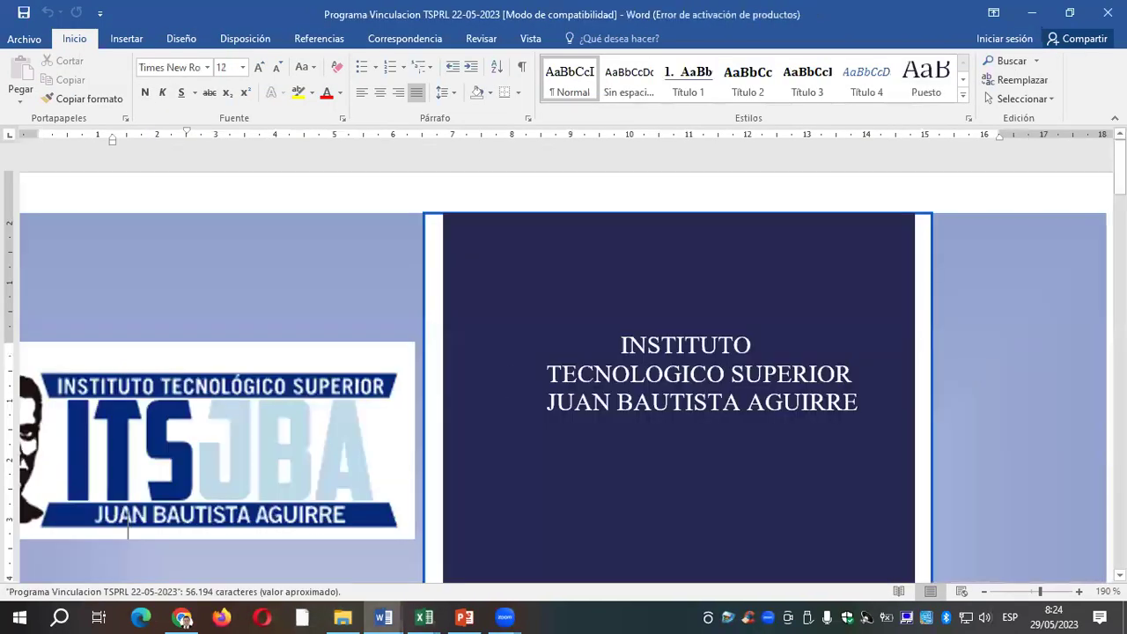
pyautogui.click(984, 592)
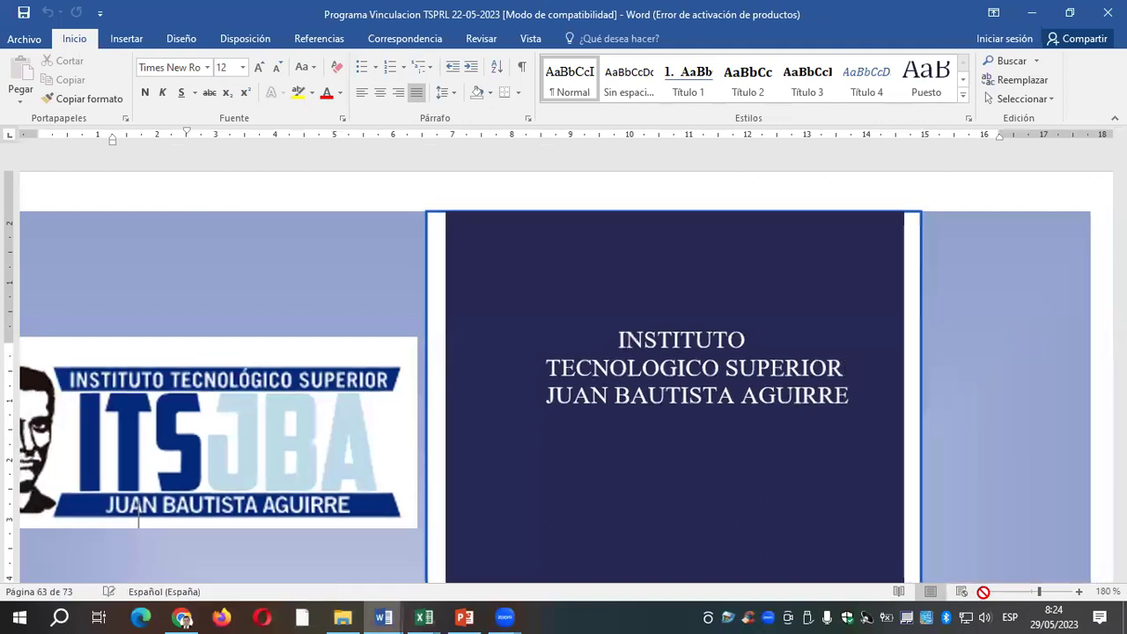
pyautogui.click(984, 591)
pyautogui.click(984, 592)
pyautogui.click(984, 591)
pyautogui.moveTo(1120, 163); pyautogui.dragTo(793, 478)
pyautogui.scroll(1, 793, 478)
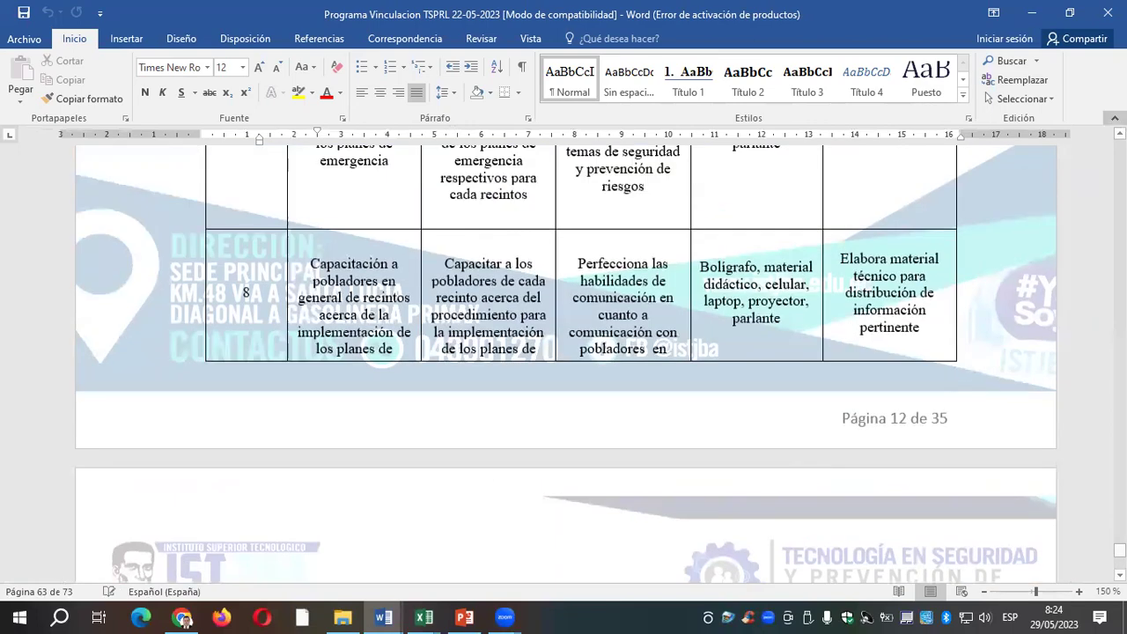
# Step: Examine the PLAN DE APRENDIZAJE table from the week 8 row back to the week 1 activity, Reunión con GAD Daule
pyautogui.scroll(10, 563, 361)
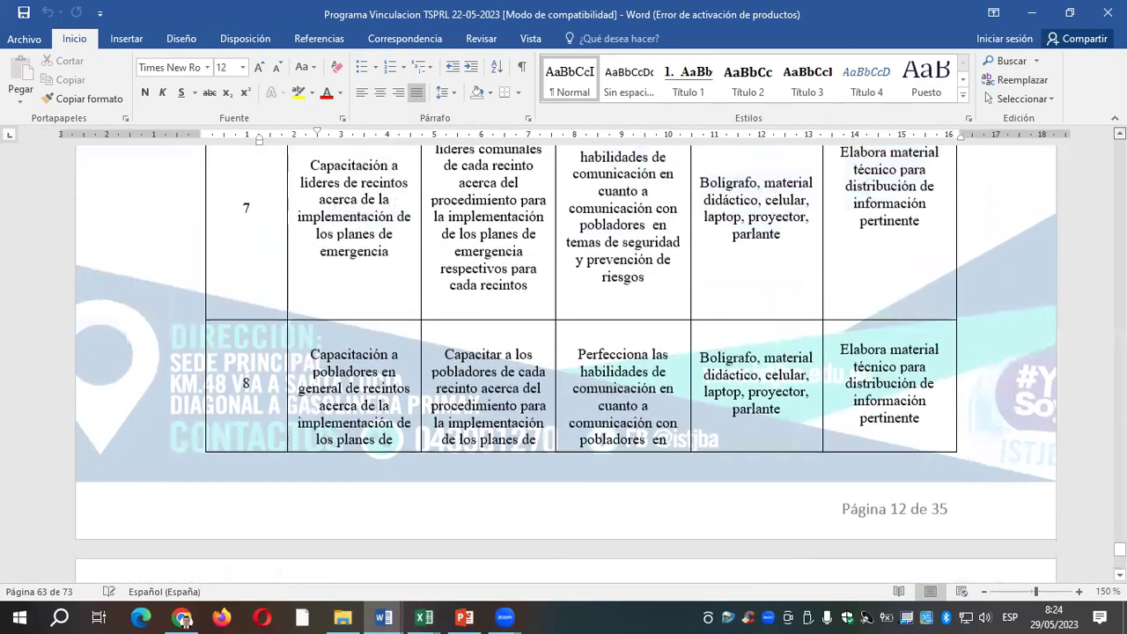
pyautogui.scroll(4, 563, 361)
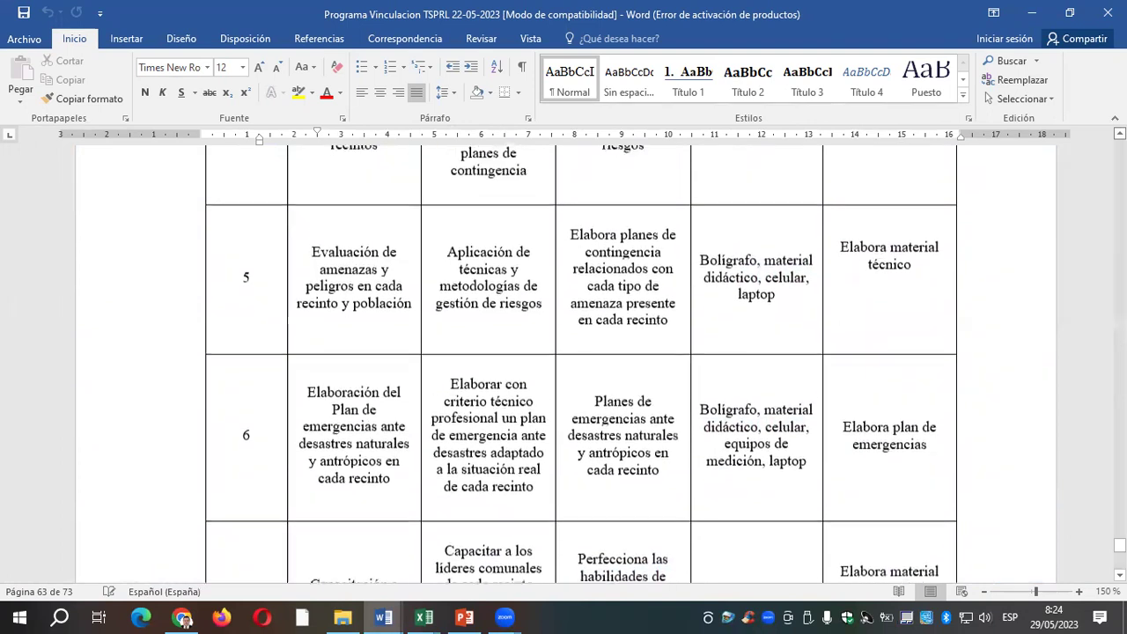
pyautogui.scroll(-4, 983, 592)
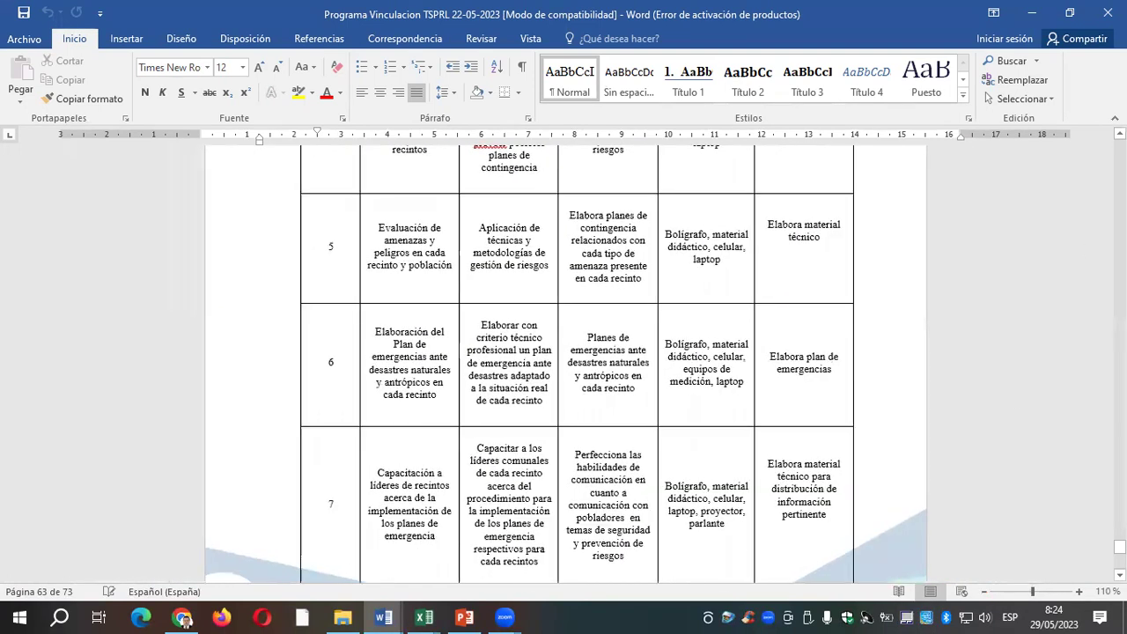
pyautogui.scroll(3, 577, 361)
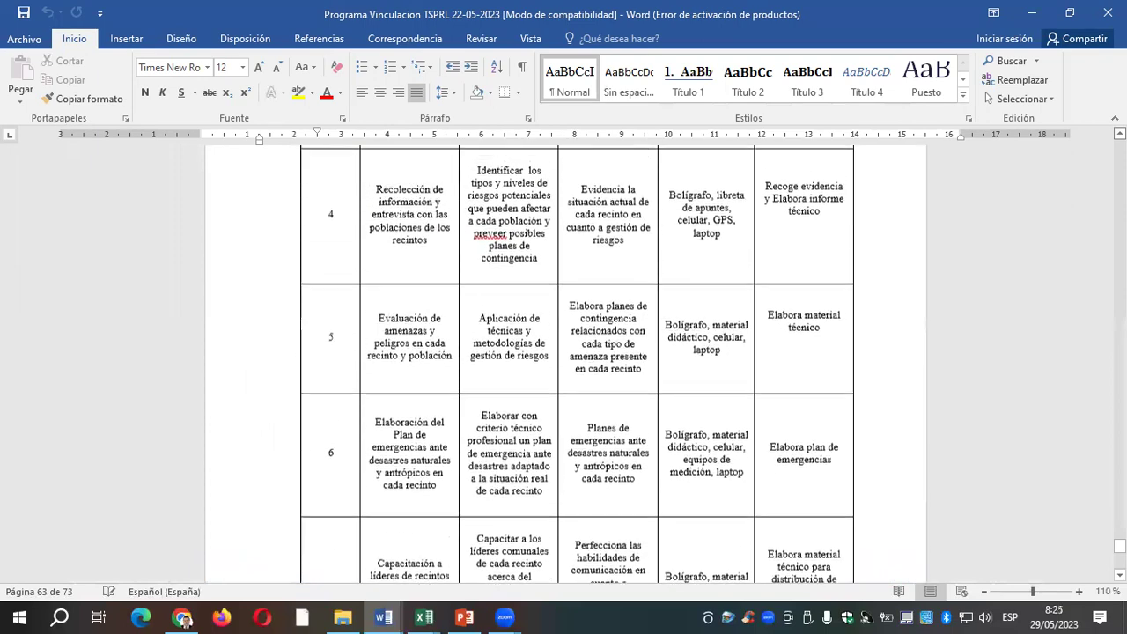
pyautogui.scroll(5, 577, 361)
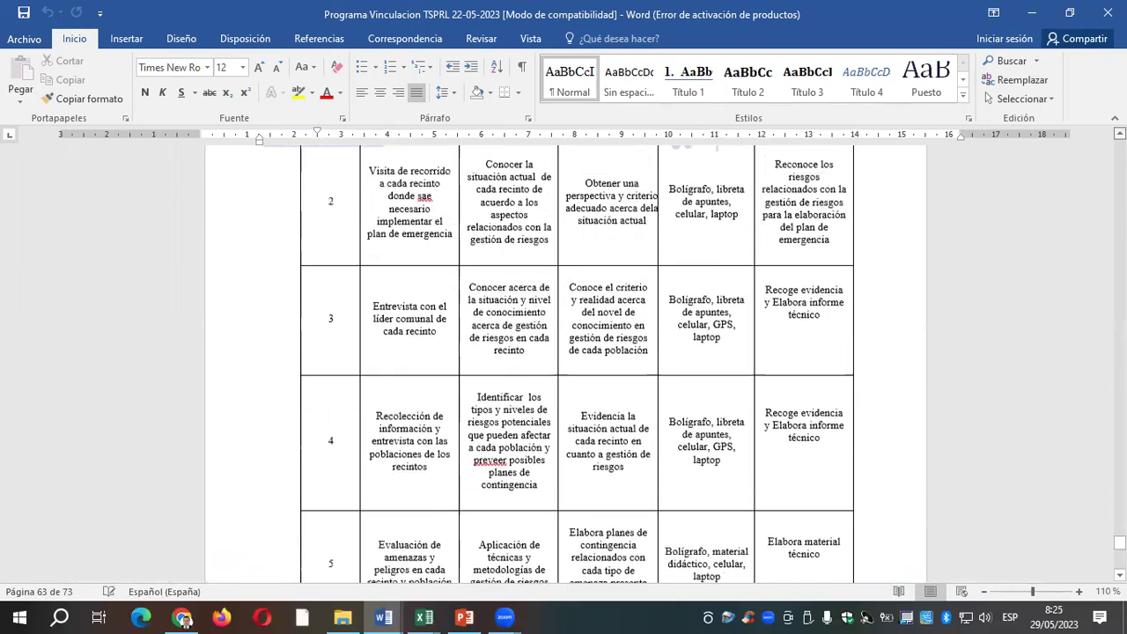
pyautogui.scroll(3, 576, 361)
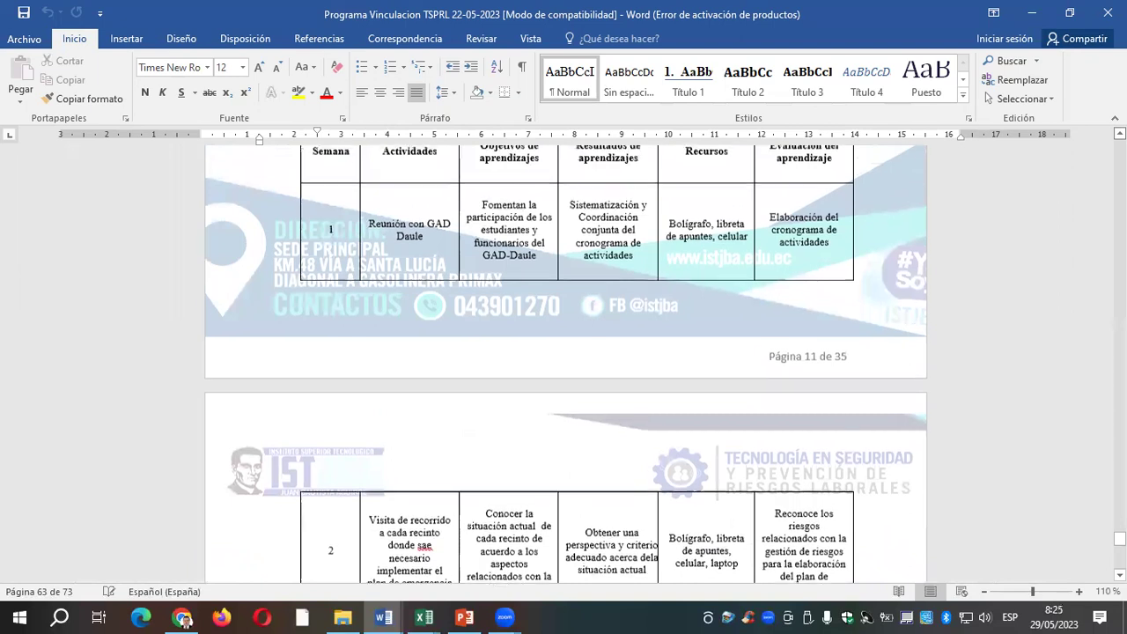
pyautogui.scroll(1, 577, 361)
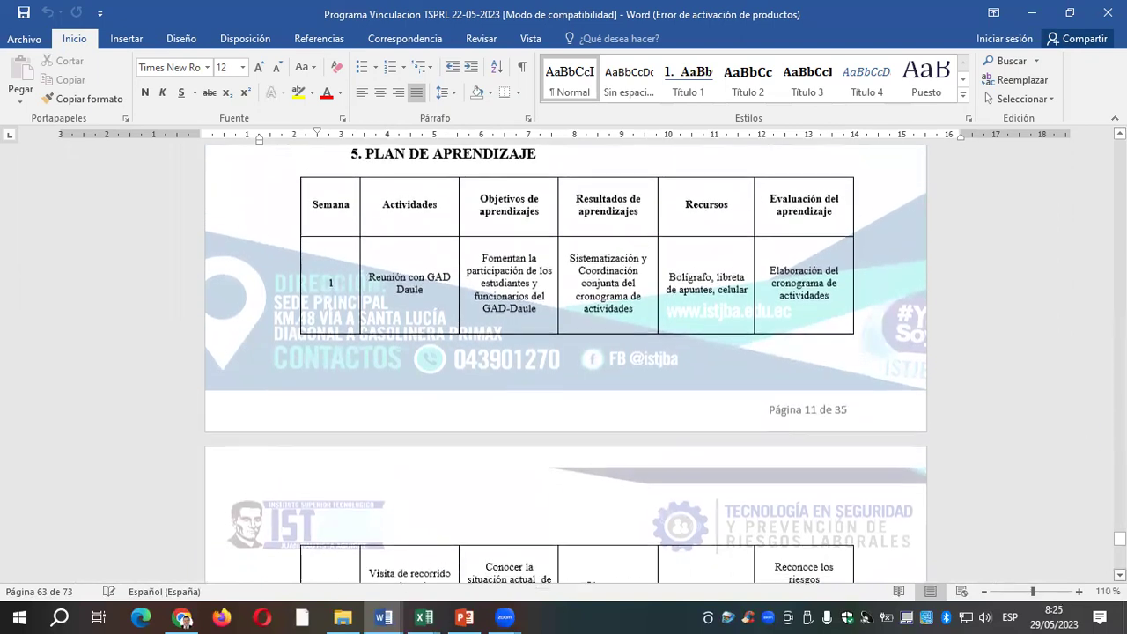
pyautogui.scroll(-1, 566, 361)
pyautogui.scroll(-1, 565, 361)
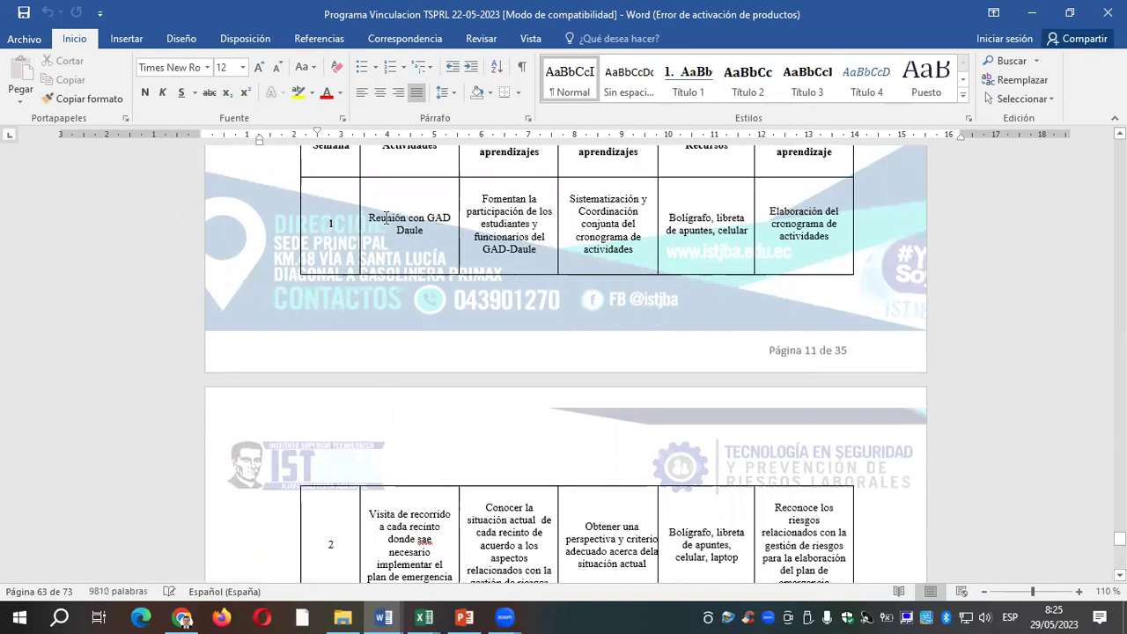
pyautogui.moveTo(368, 218); pyautogui.dragTo(442, 229)
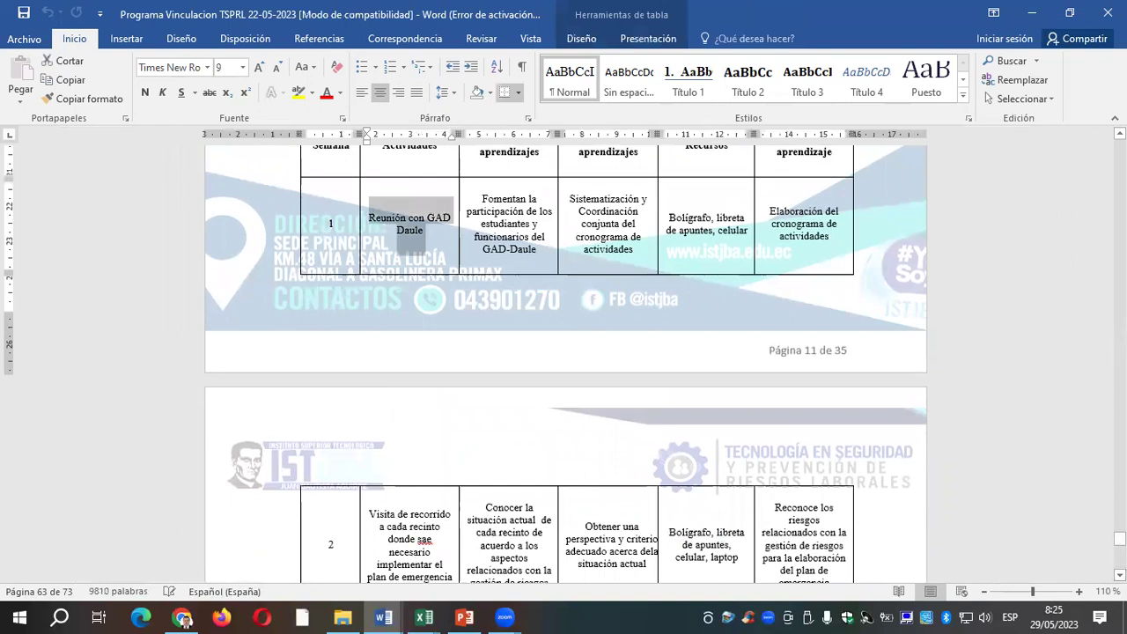
# Step: Correct the misspelled word "sae" to "sea" in the week 2 activity of the learning plan table
pyautogui.scroll(-4, 564, 361)
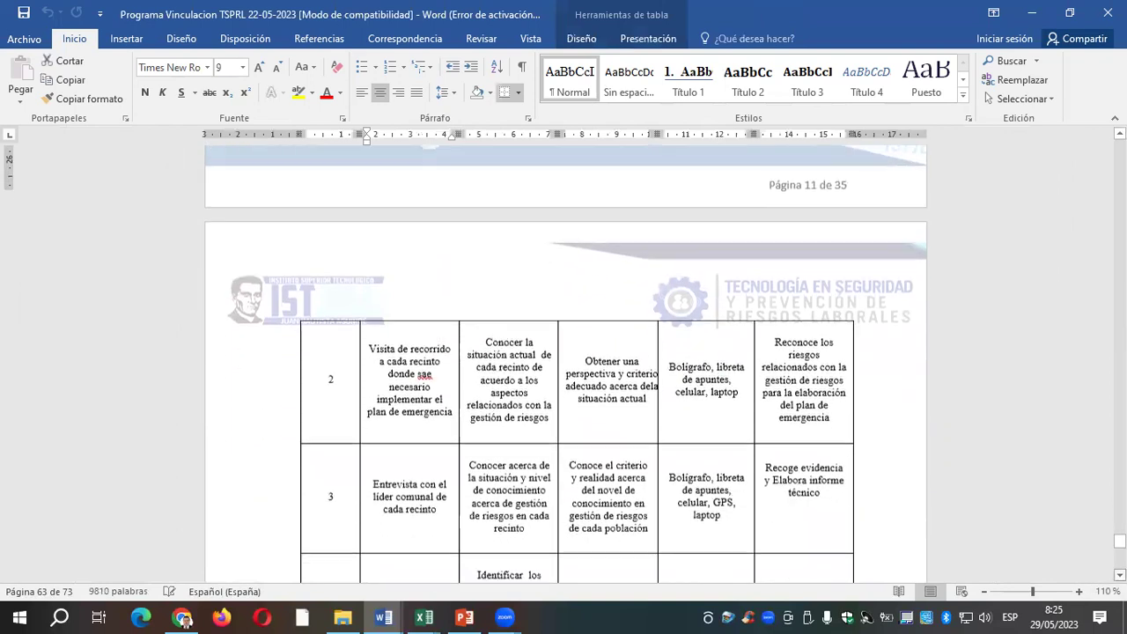
pyautogui.scroll(-1, 429, 314)
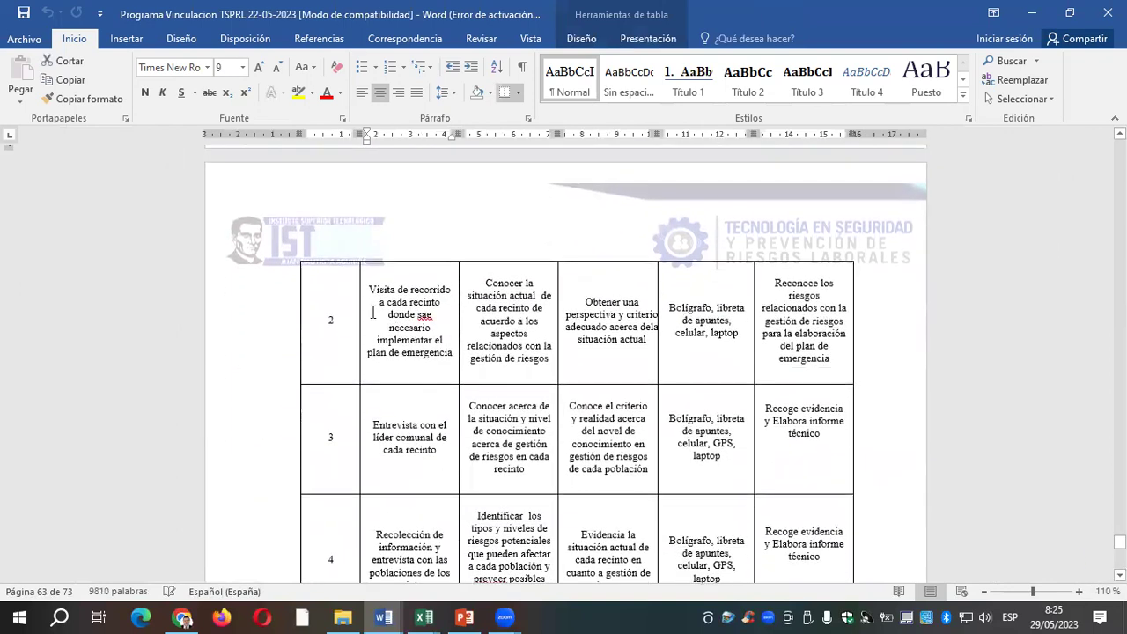
pyautogui.doubleClick(424, 315)
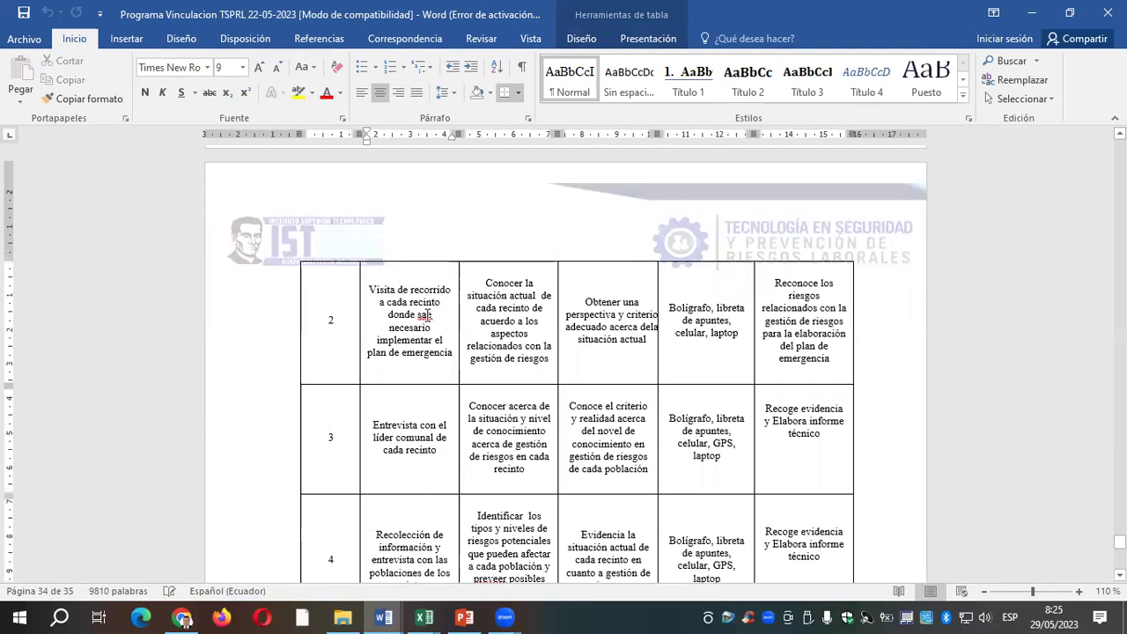
pyautogui.write('se')
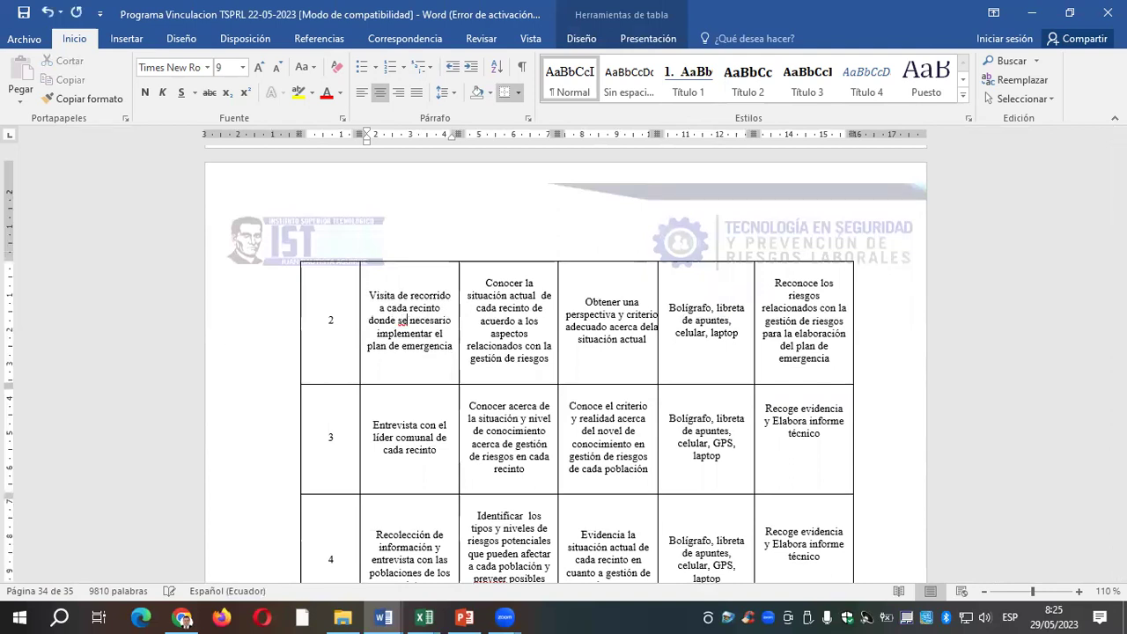
pyautogui.write('a')
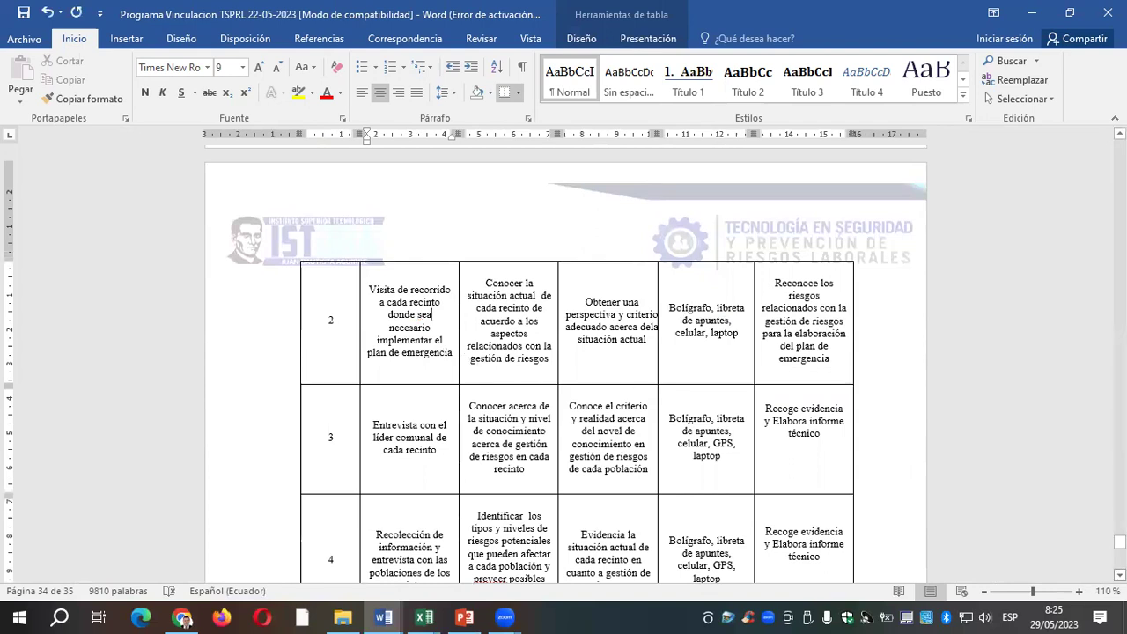
# Step: Review the learning plan activities for weeks 2 to 6, including their objectives, results, resources and evaluation
pyautogui.scroll(-3, 564, 361)
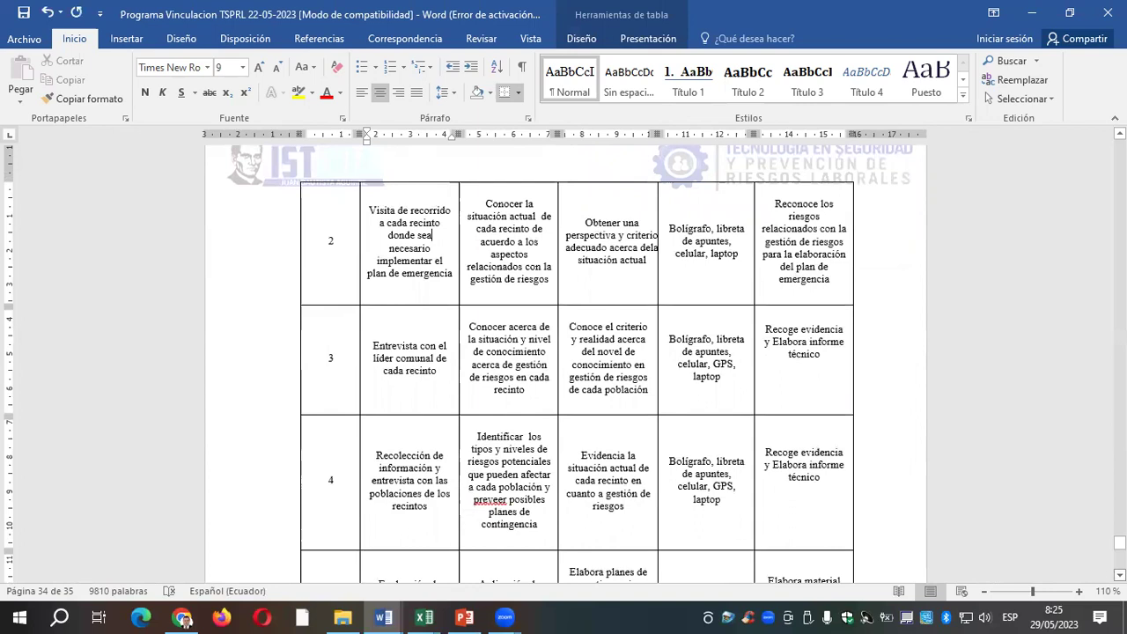
pyautogui.scroll(-1, 563, 361)
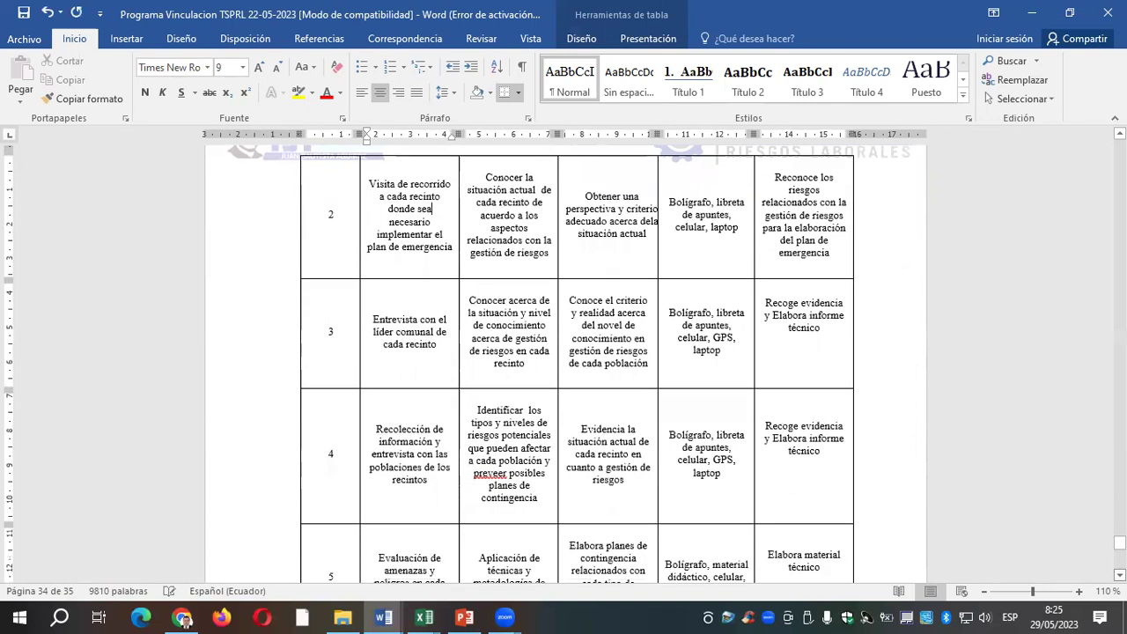
pyautogui.scroll(-5, 564, 361)
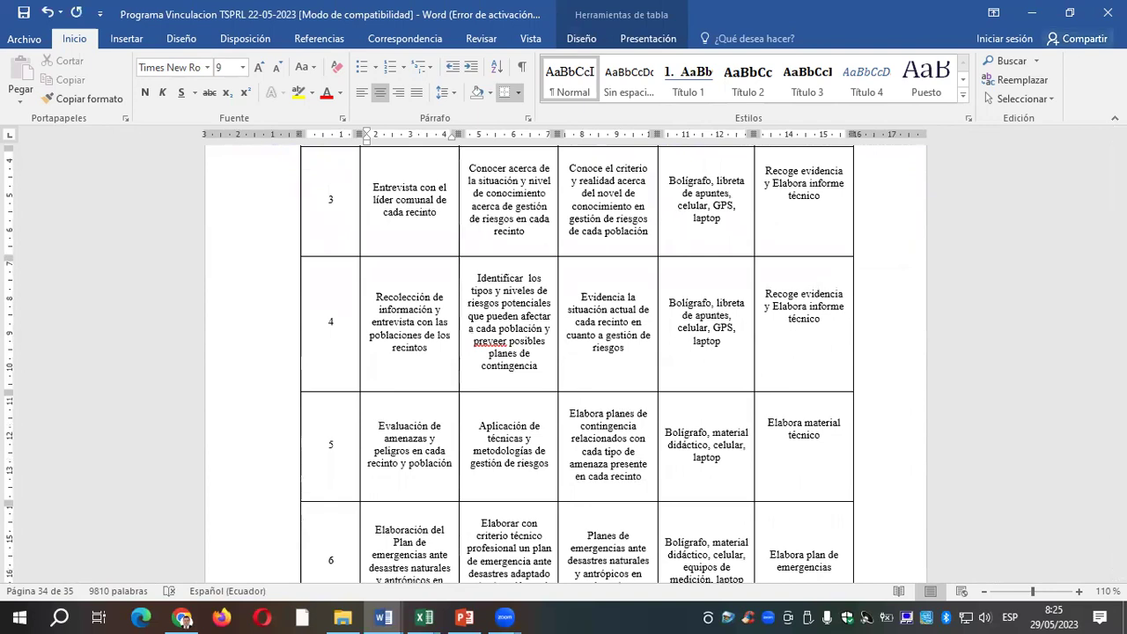
pyautogui.scroll(6, 454, 223)
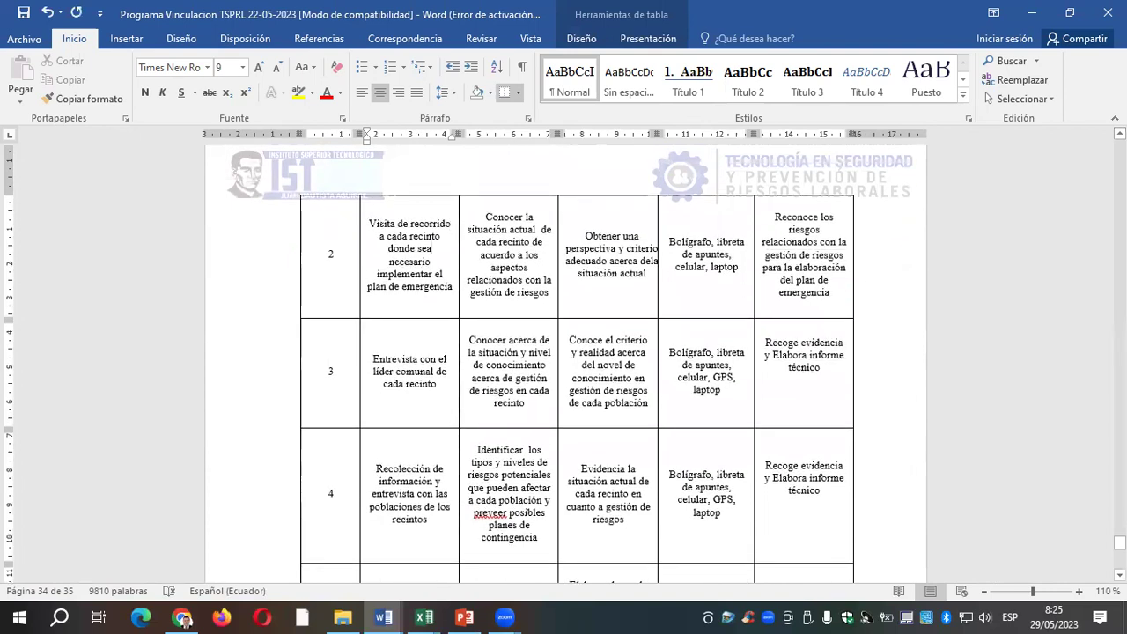
# Step: Go through the activities column of the learning plan table from week 4 to week 8, highlighting the activity texts under review
pyautogui.scroll(-6, 438, 260)
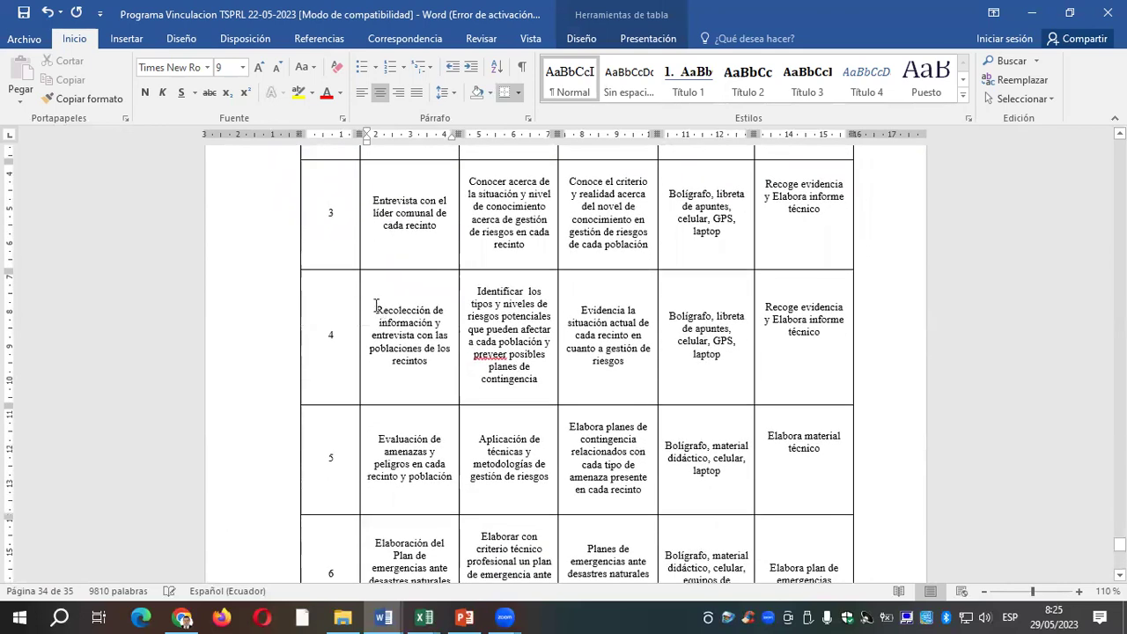
pyautogui.moveTo(373, 306); pyautogui.dragTo(439, 364)
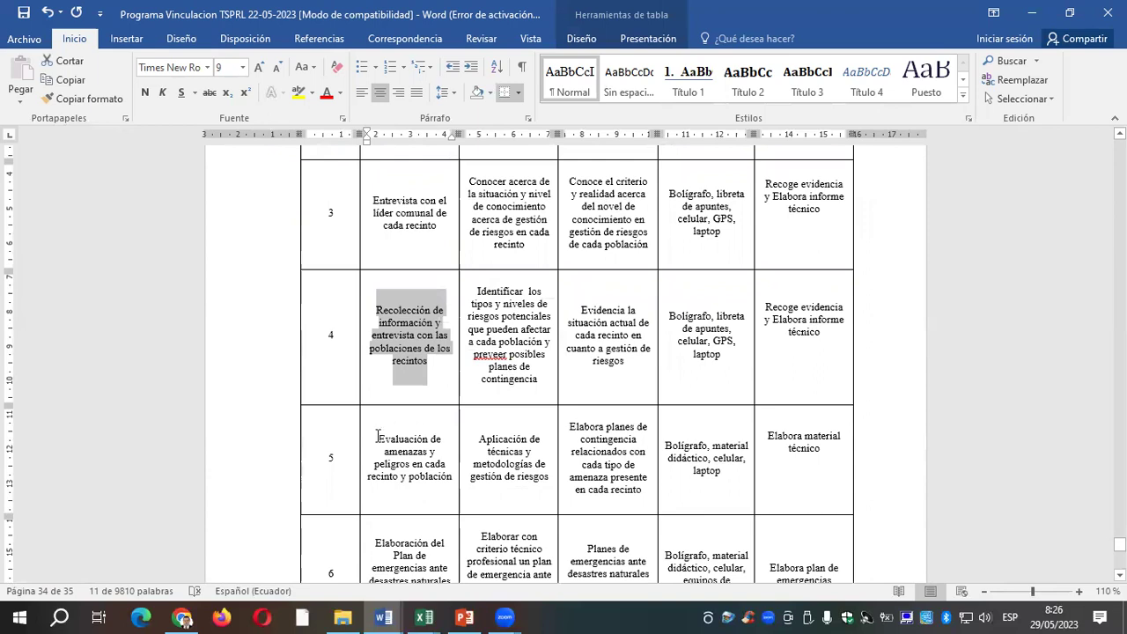
pyautogui.moveTo(374, 437); pyautogui.dragTo(452, 477)
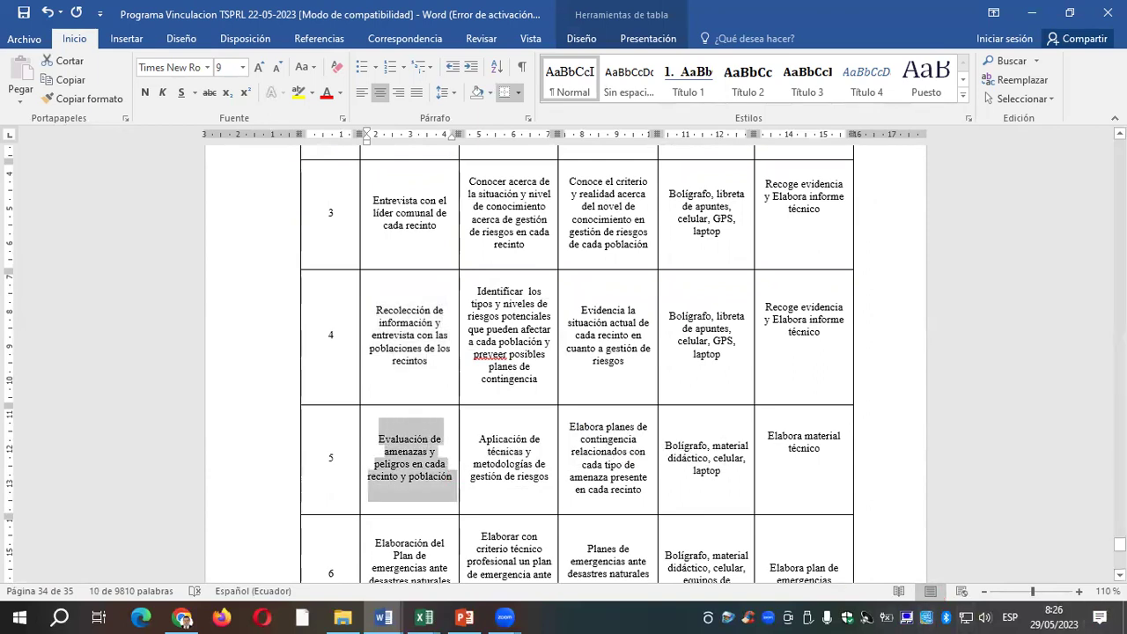
pyautogui.scroll(-3, 183, 619)
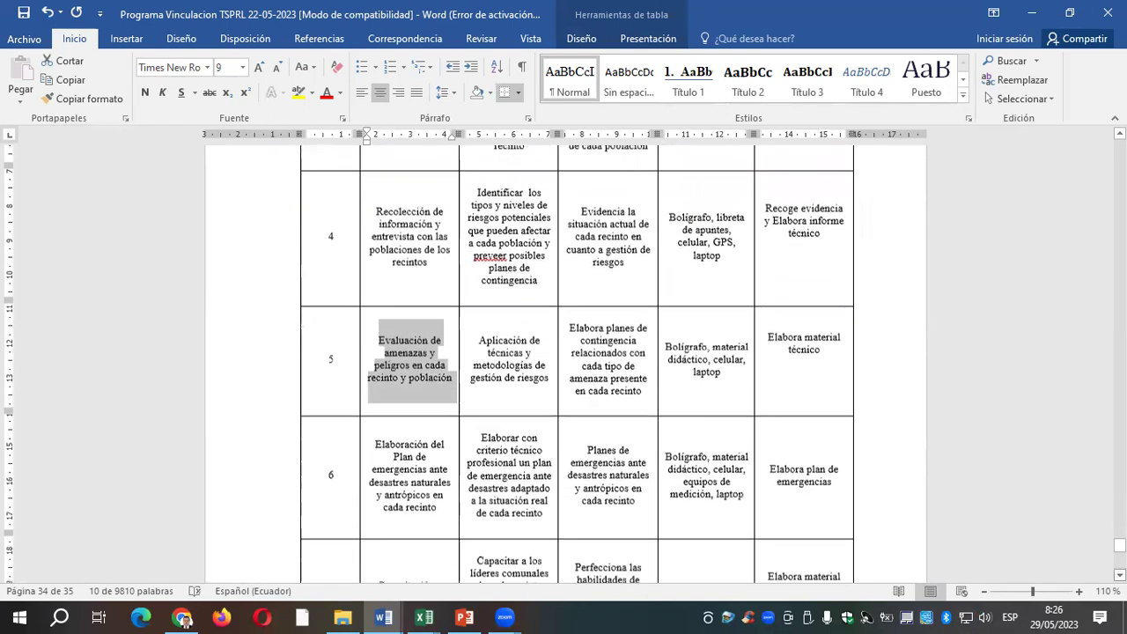
pyautogui.scroll(-2, 185, 621)
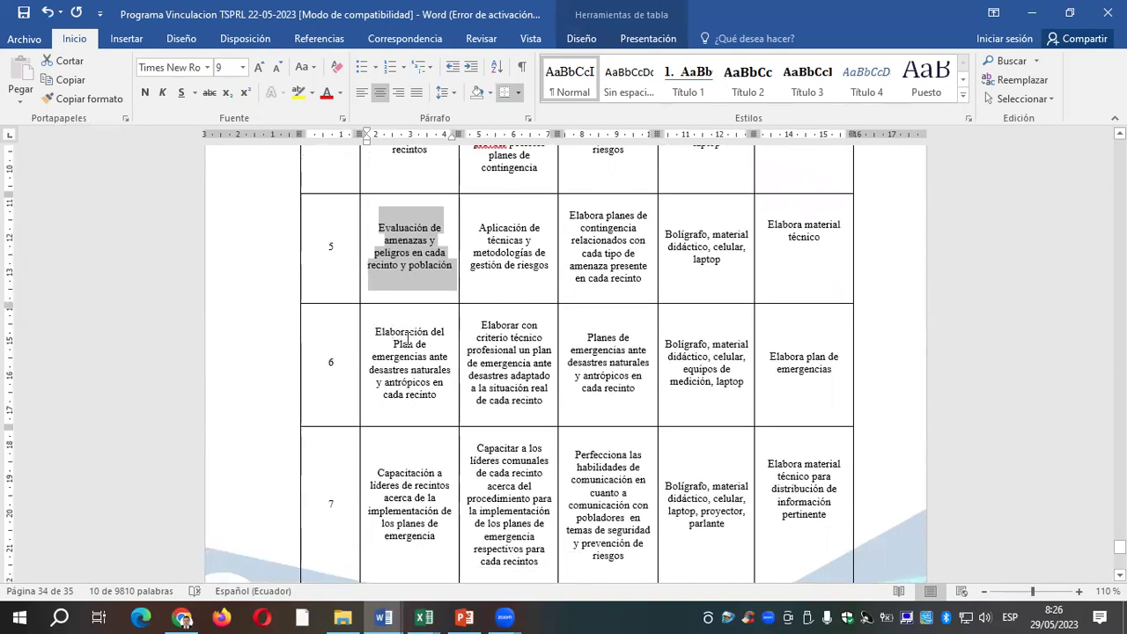
pyautogui.moveTo(372, 331); pyautogui.dragTo(449, 310)
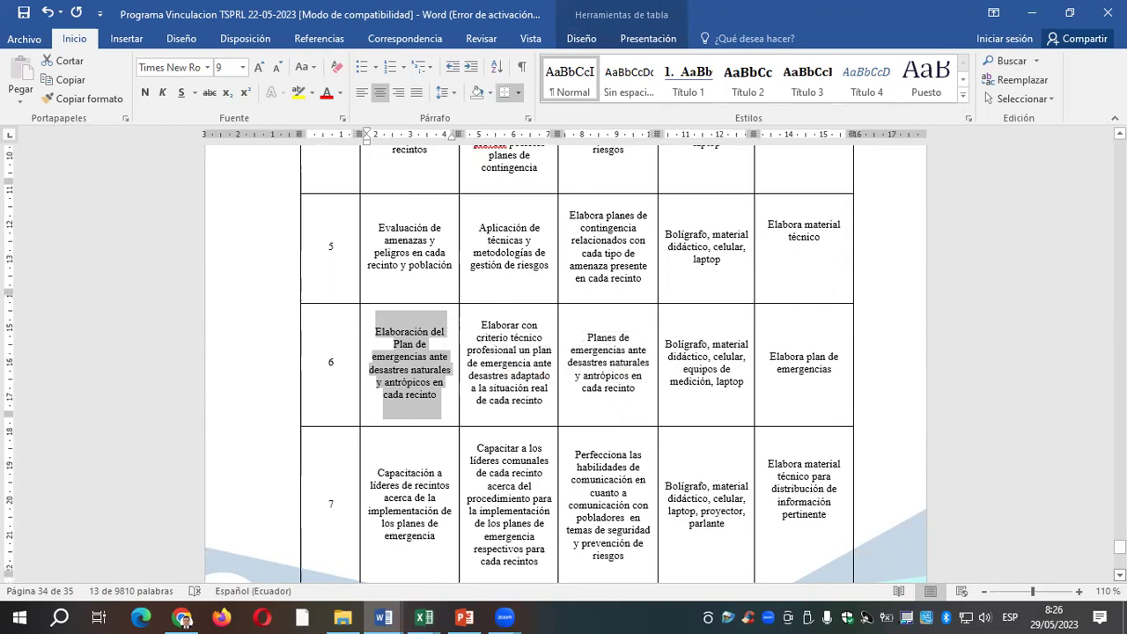
pyautogui.scroll(-2, 564, 361)
pyautogui.scroll(-2, 447, 302)
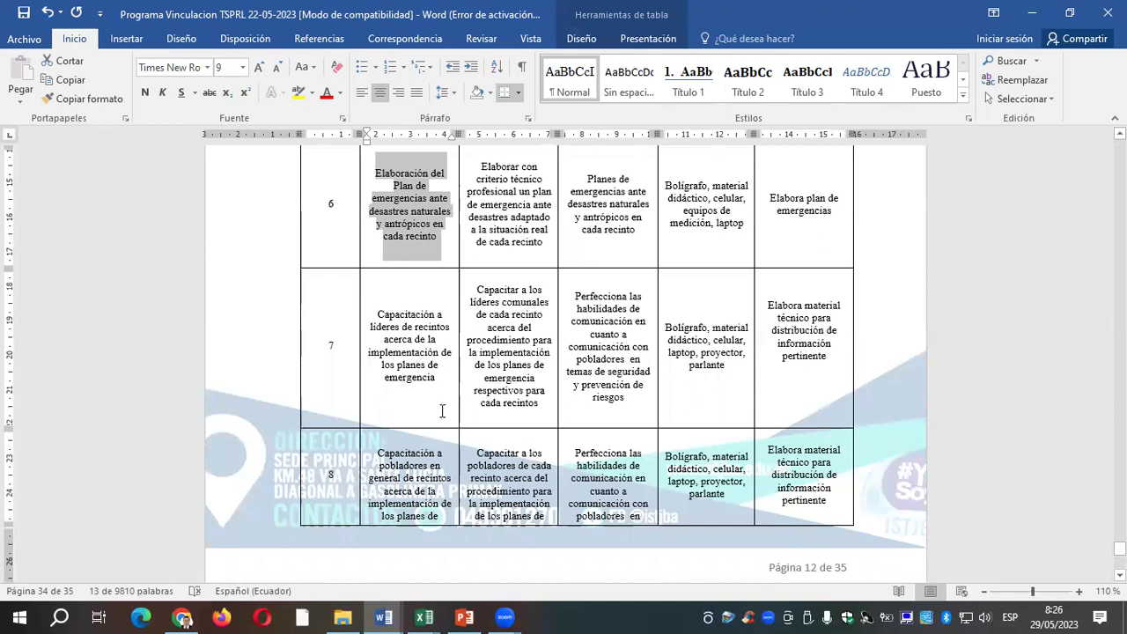
pyautogui.moveTo(373, 452); pyautogui.dragTo(446, 513)
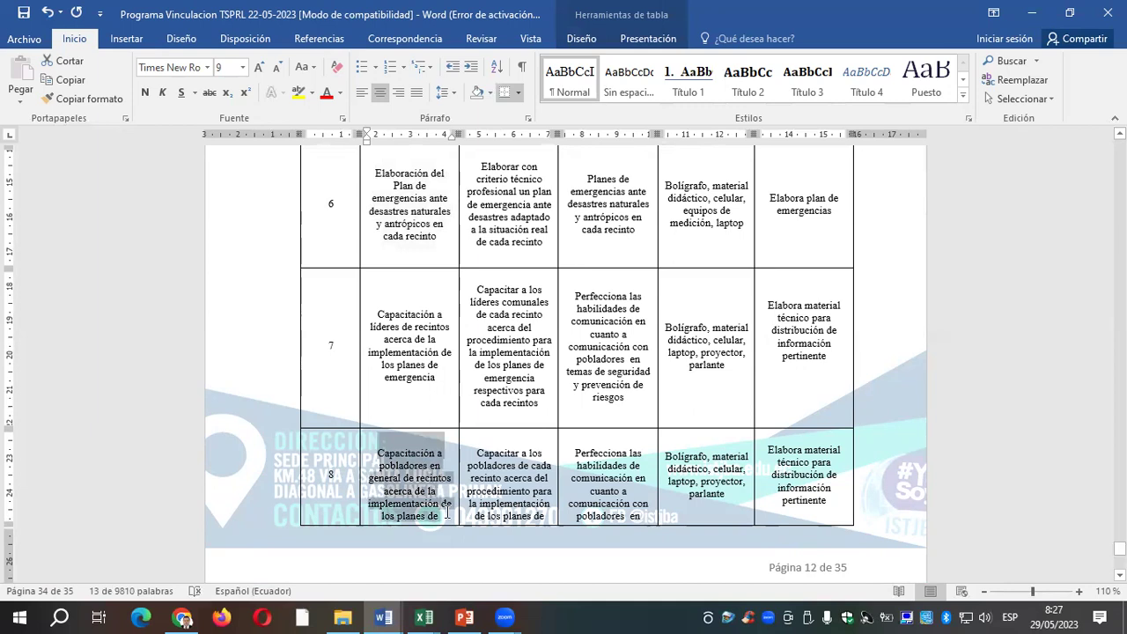